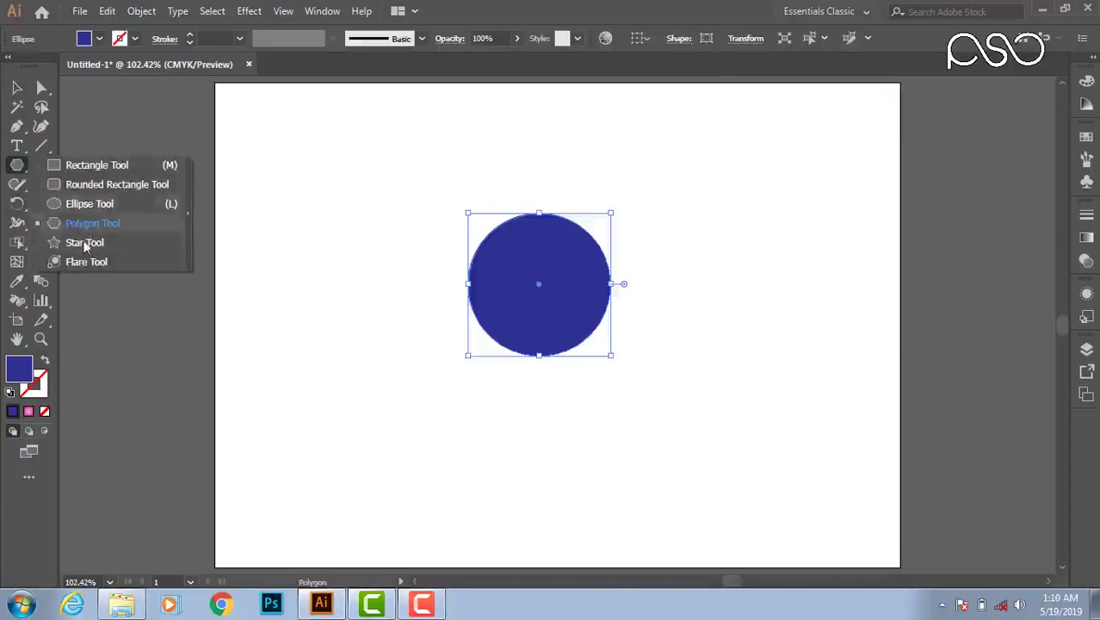
drag(433, 188, 534, 176)
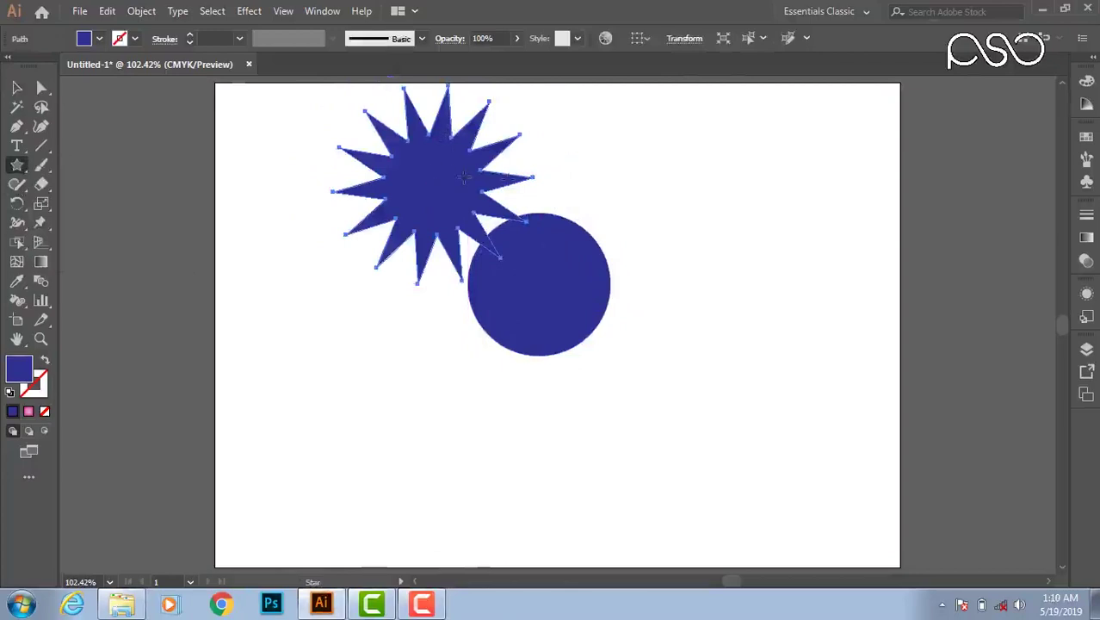
scroll(464, 176, up, 1)
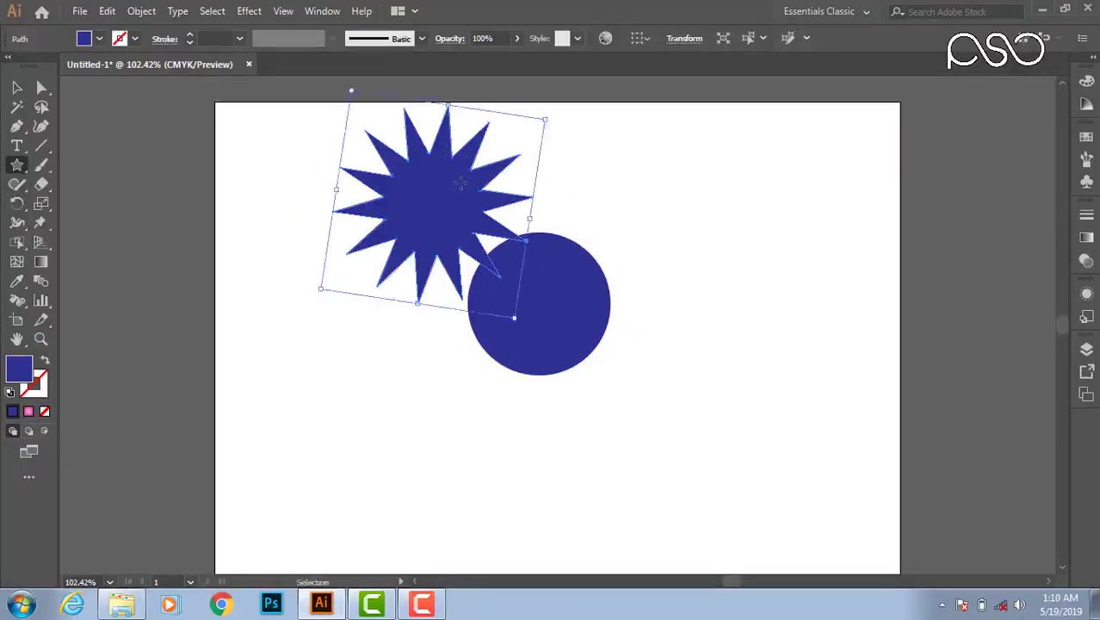
key(ctrl+z)
Start drawing a star up and to the left of the blue circle and reduce it to four points
drag(374, 225, 464, 272)
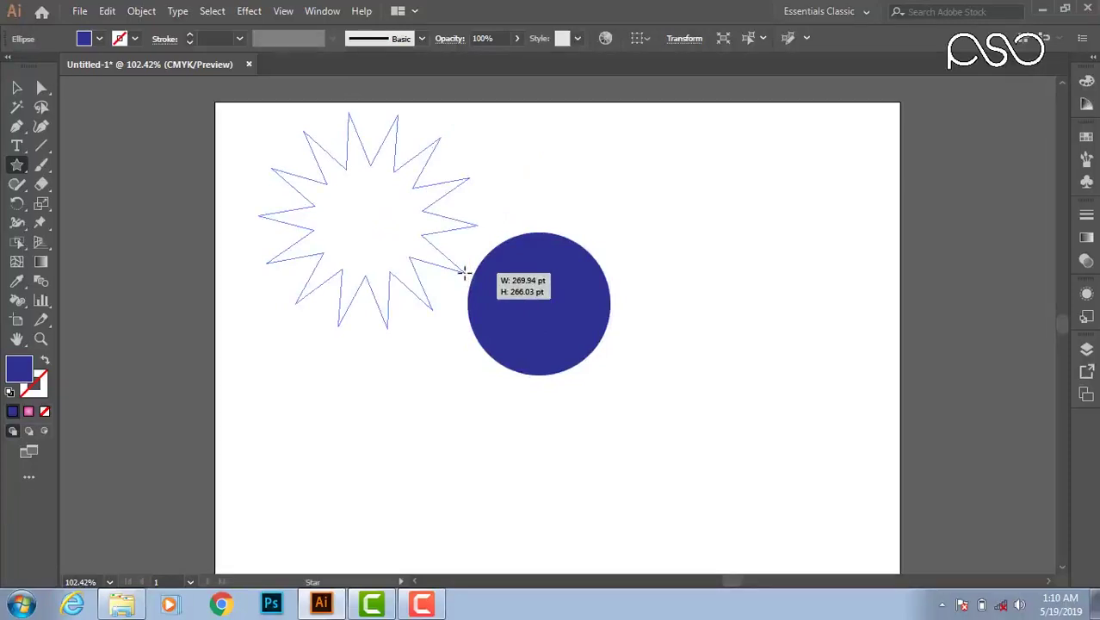
key(Down)
key(Down)
key(Down)
key(Down)
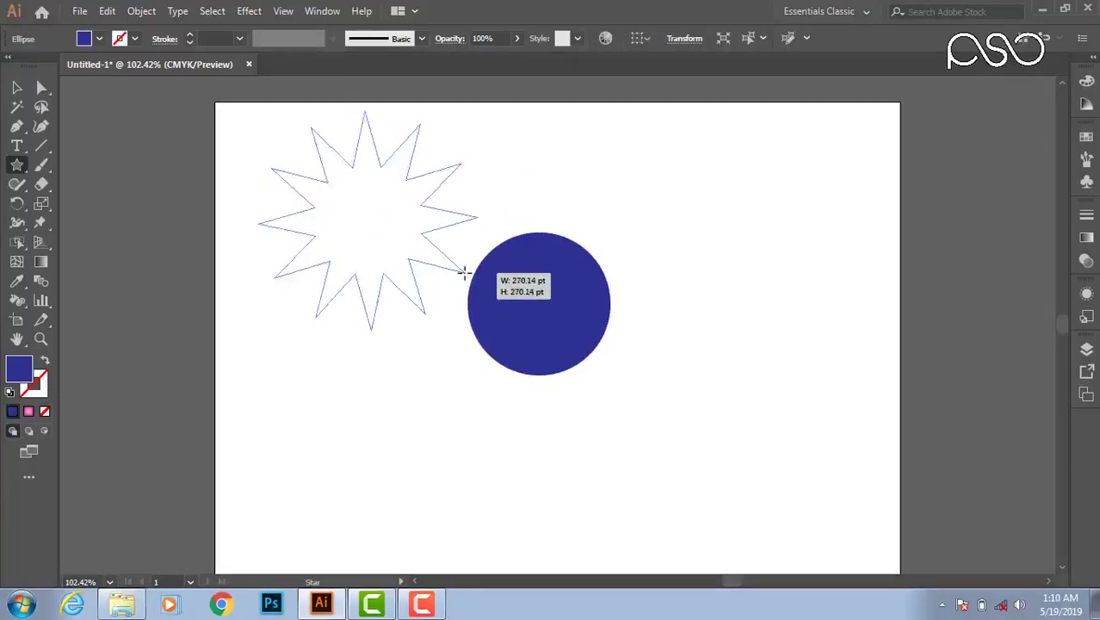
key(Down)
key(Down)
key(Down)
key(Down)
key(Down)
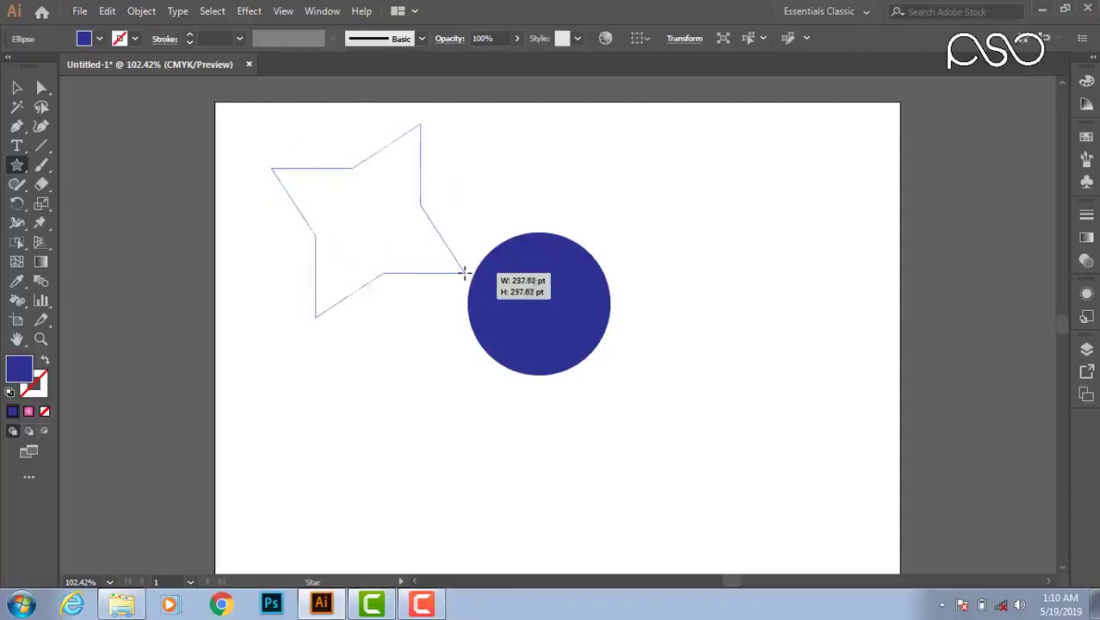
Increase the number of points on the star being drawn until it has 16 points
key(Up)
key(Up)
key(Up)
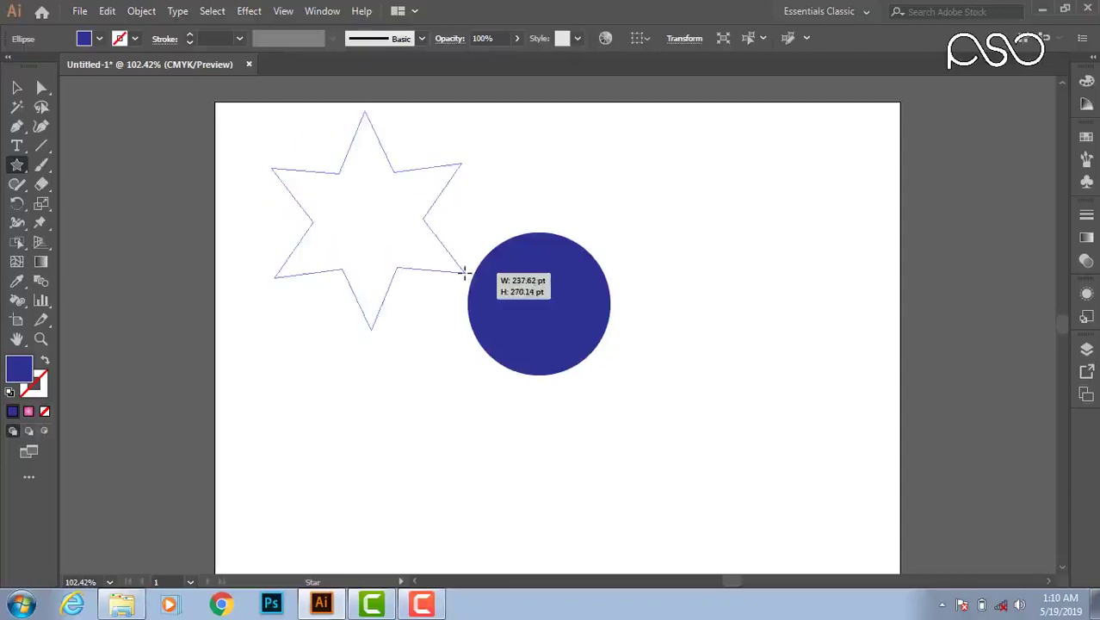
key(Down)
key(Up)
key(Up)
key(Up)
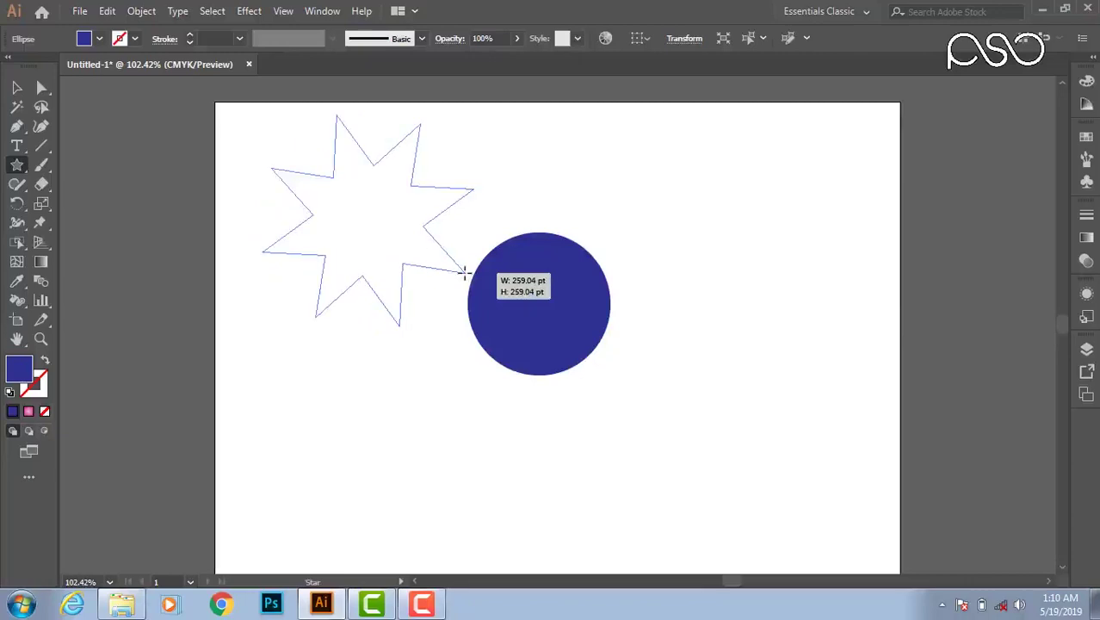
key(Up)
key(Up)
key(Up)
key(Up)
key(Up)
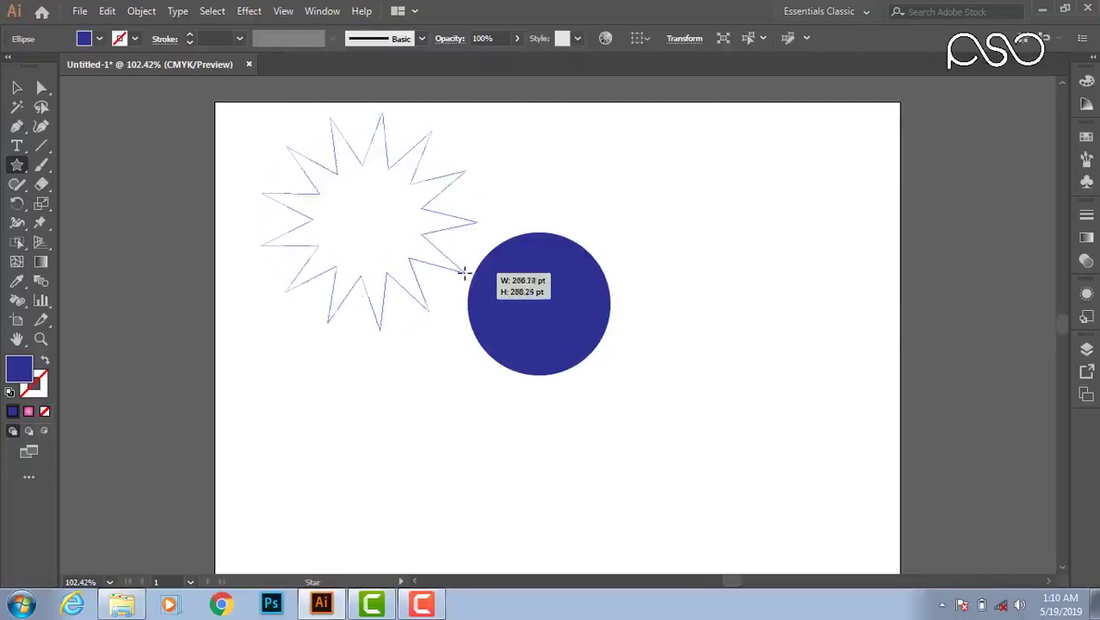
key(Up)
key(Up)
key(Up)
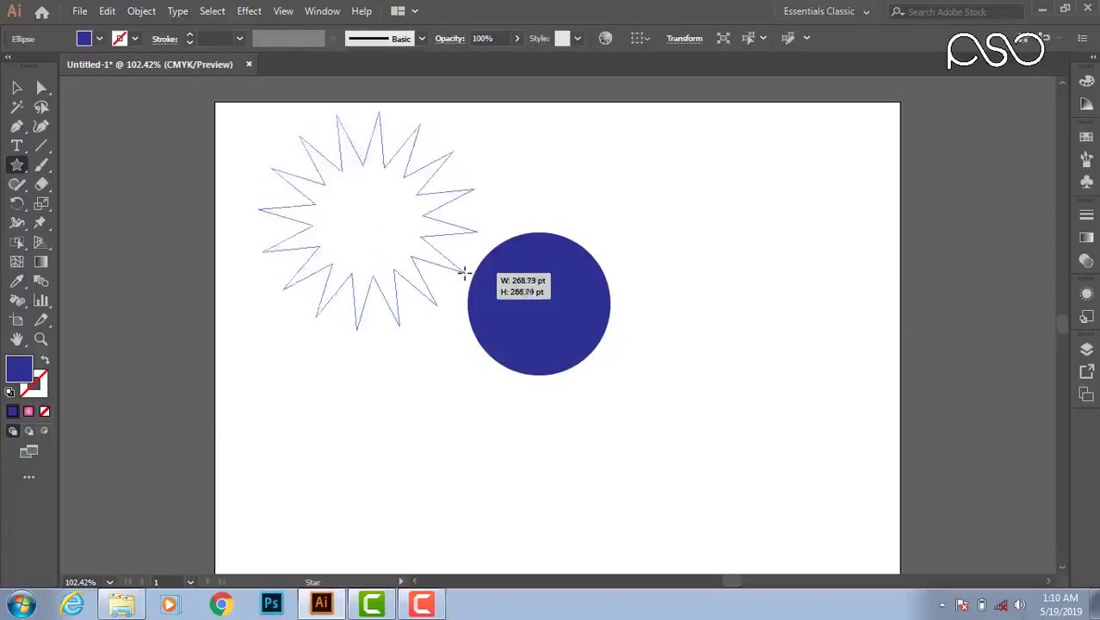
Finish the star with 12 points, about 270 pt wide, and delete it
key(Down)
key(Down)
key(Down)
key(Down)
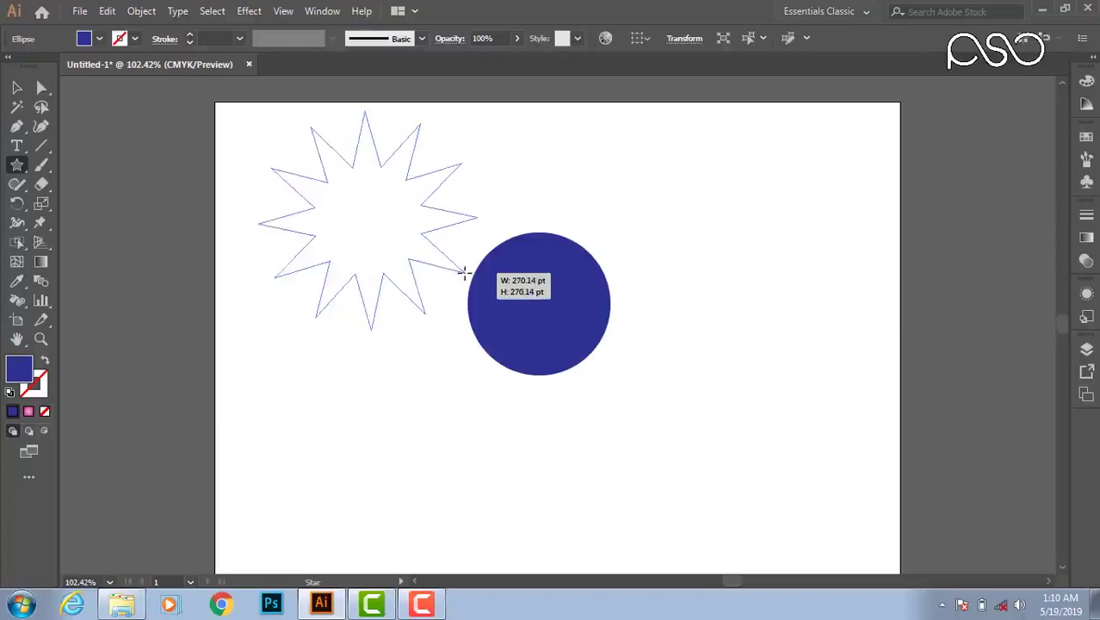
drag(250, 326, 251, 326)
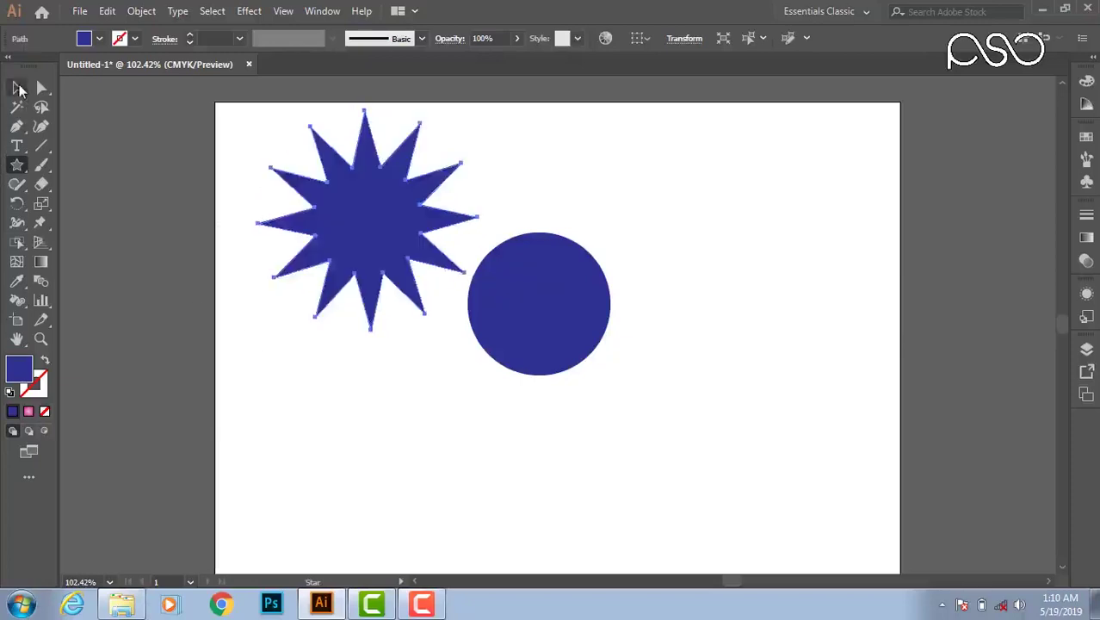
click(17, 87)
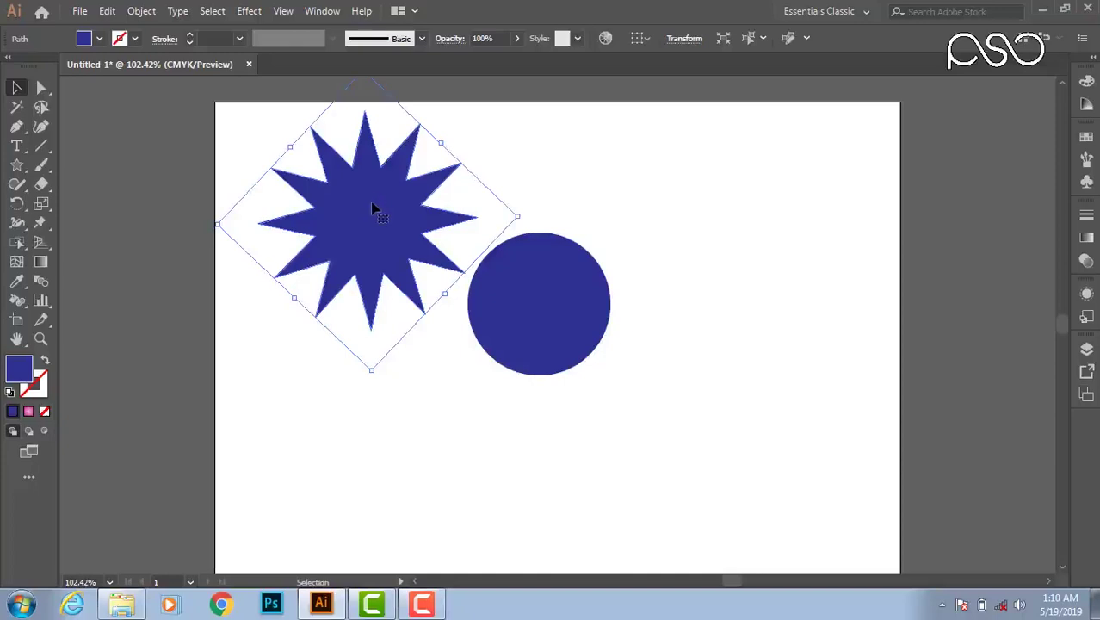
key(Delete)
Draw a large 12-sided polygon and move it so that it covers the blue circle
click(19, 169)
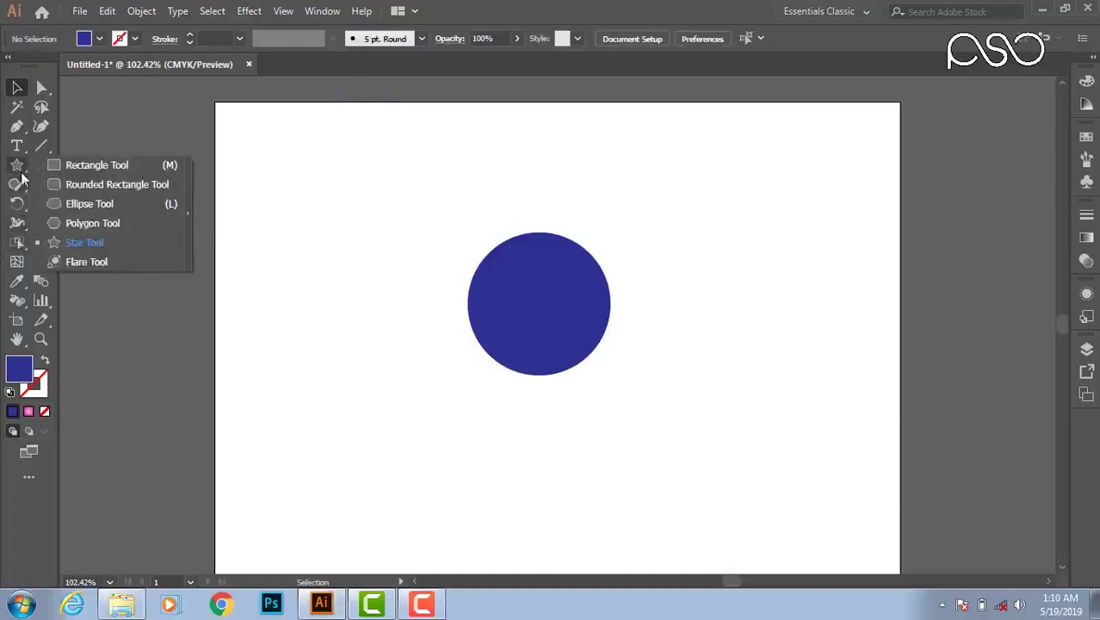
click(83, 224)
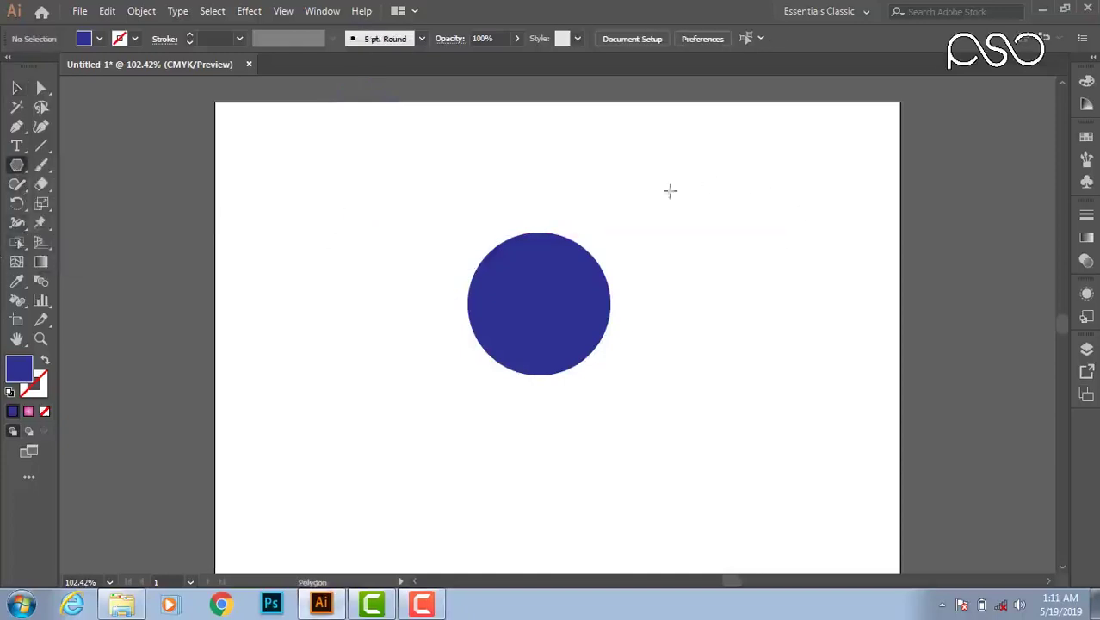
drag(401, 211, 547, 293)
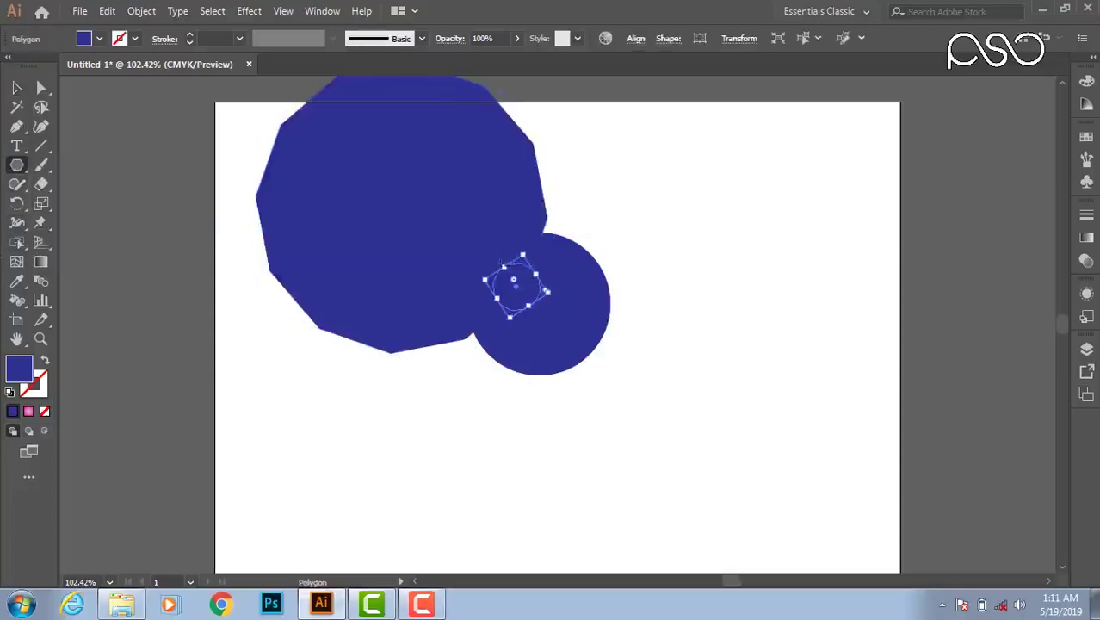
key(ctrl+z)
key(ctrl+z)
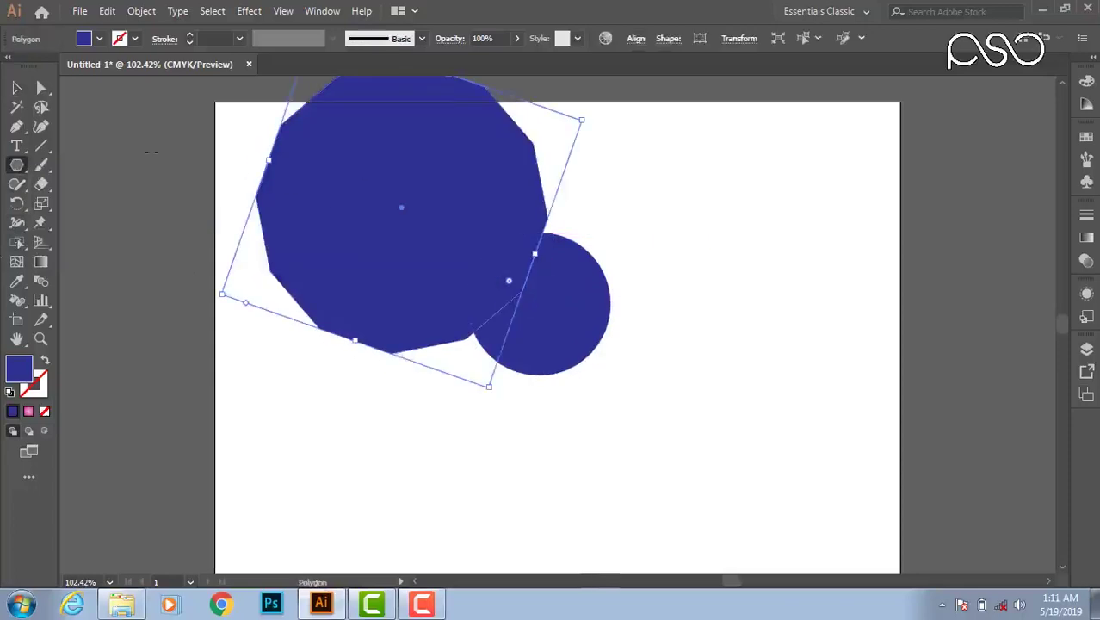
key(v)
drag(435, 216, 523, 256)
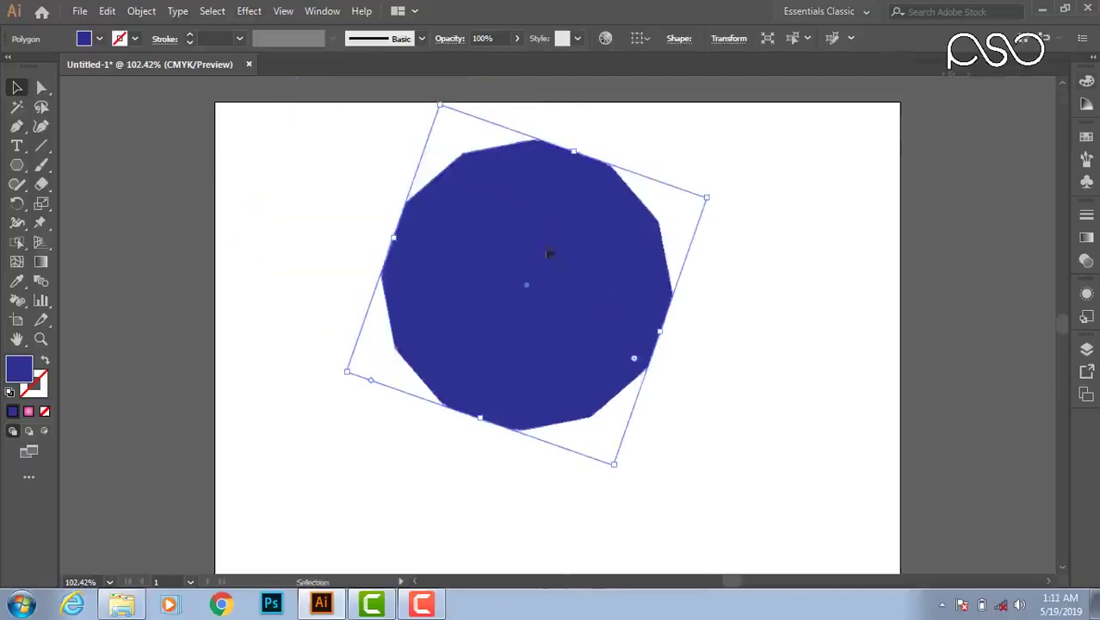
Apply the Pucker & Bloat effect to the polygon with 51% bloat and the preview enabled
click(248, 11)
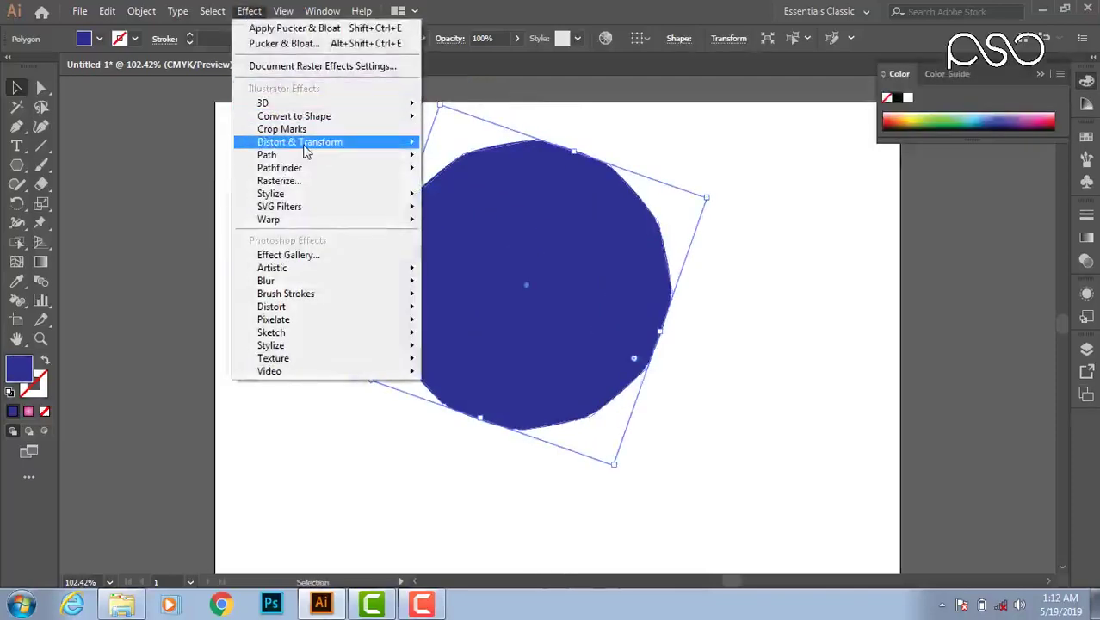
mouse_move(308, 151)
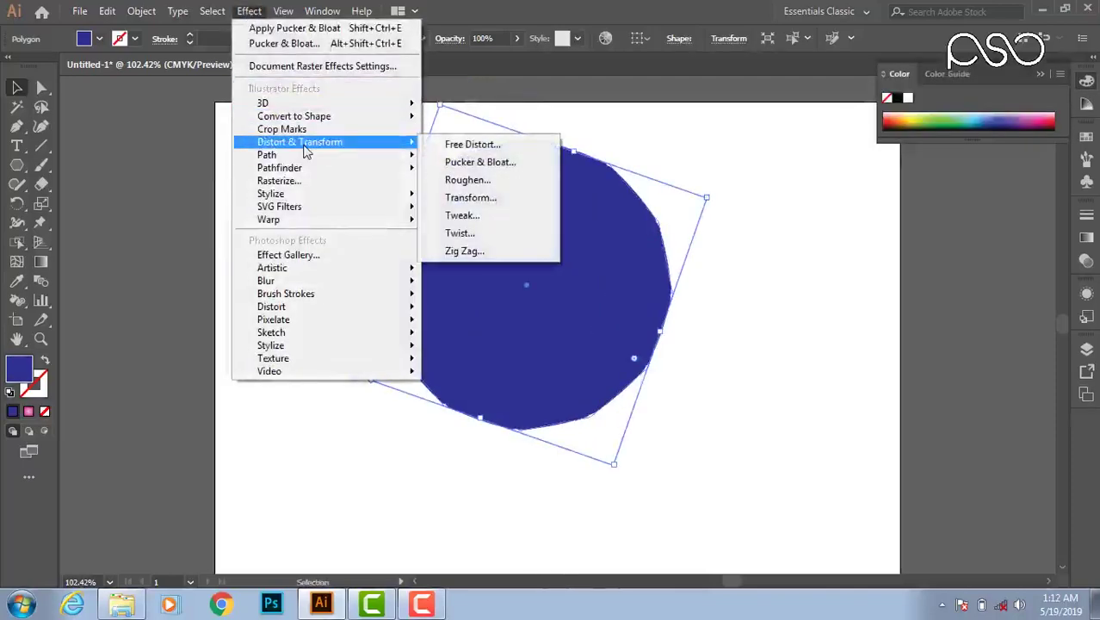
click(472, 163)
click(712, 306)
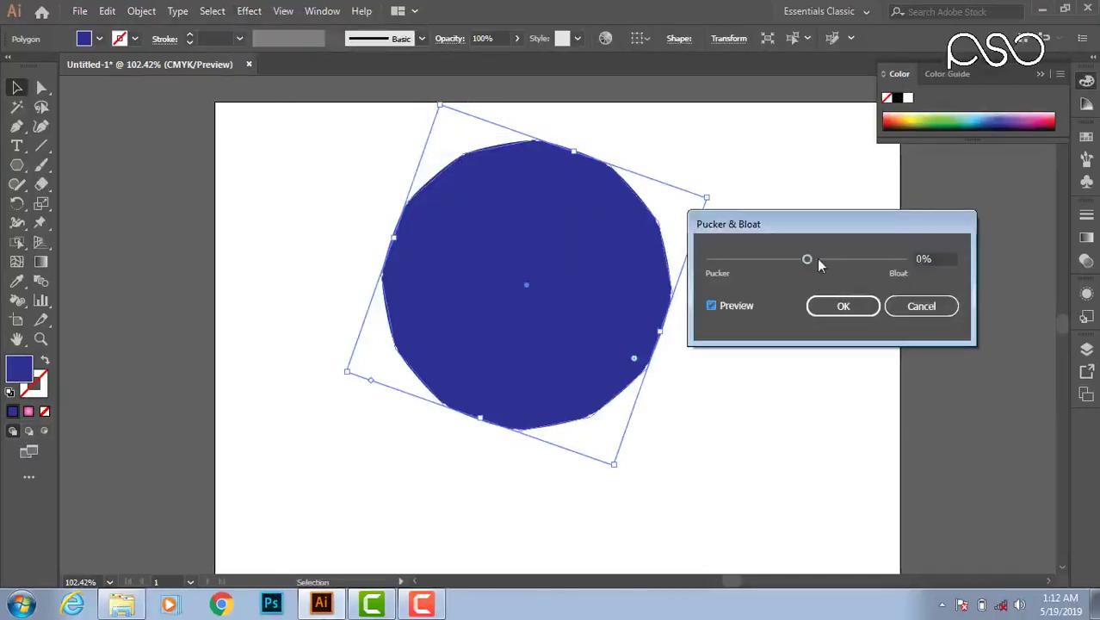
mouse_move(813, 259)
mouse_down()
mouse_move(835, 263)
mouse_move(790, 265)
mouse_move(832, 262)
mouse_up()
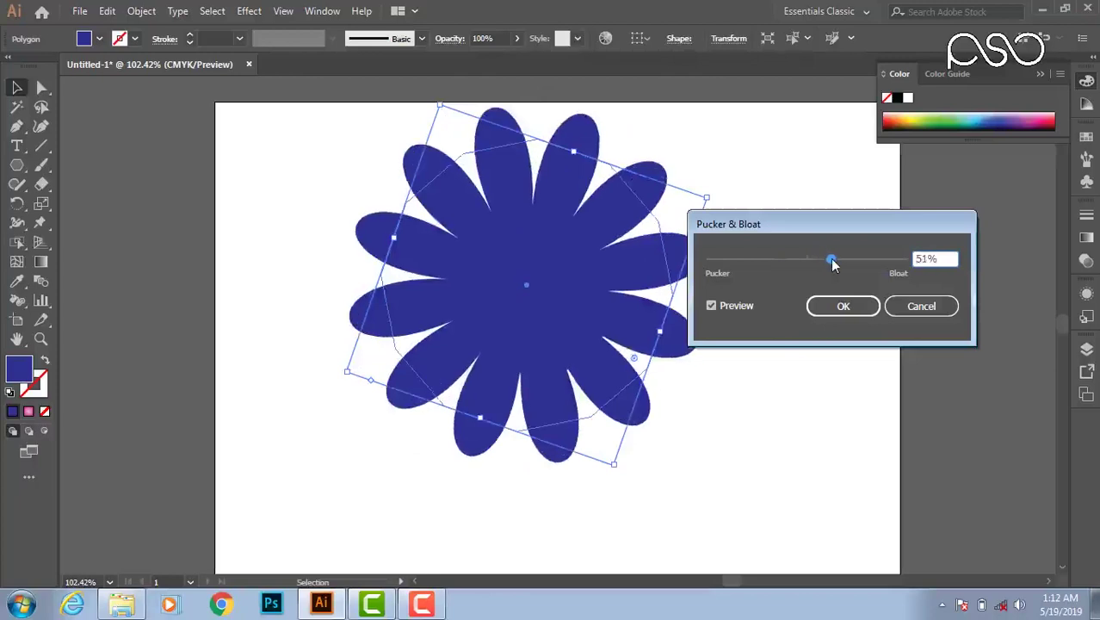
click(842, 306)
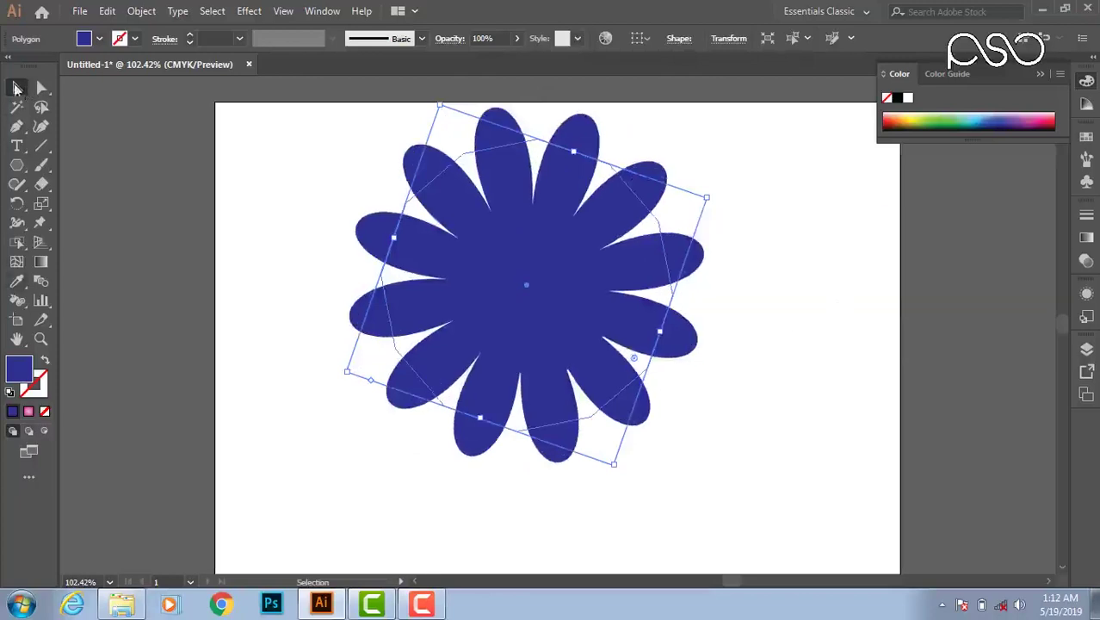
Separate the shapes by moving the flower to the left and the blue circle to the right of it
drag(549, 268, 392, 267)
drag(601, 298, 636, 297)
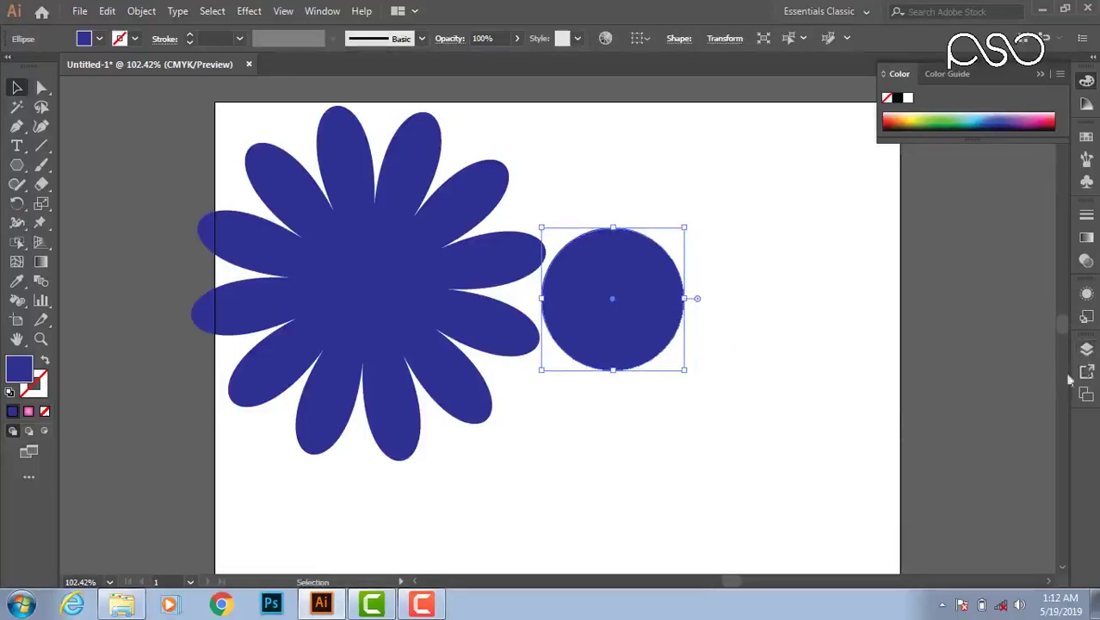
drag(676, 299, 711, 307)
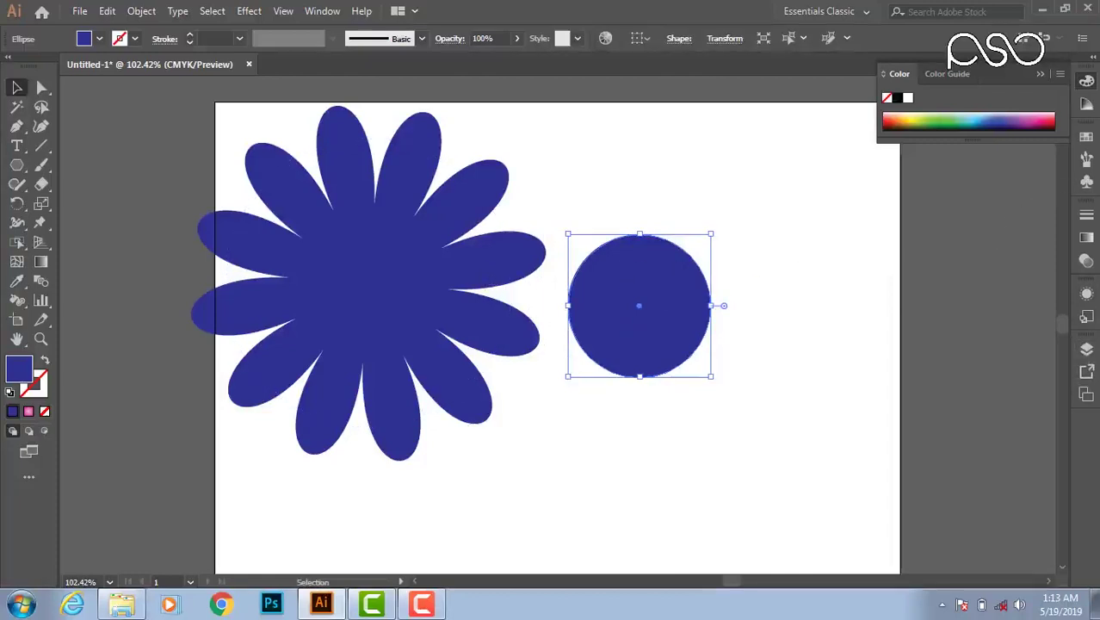
Fill both the circle and the flower with the light-to-dark pink radial gradient
click(1088, 262)
click(1087, 262)
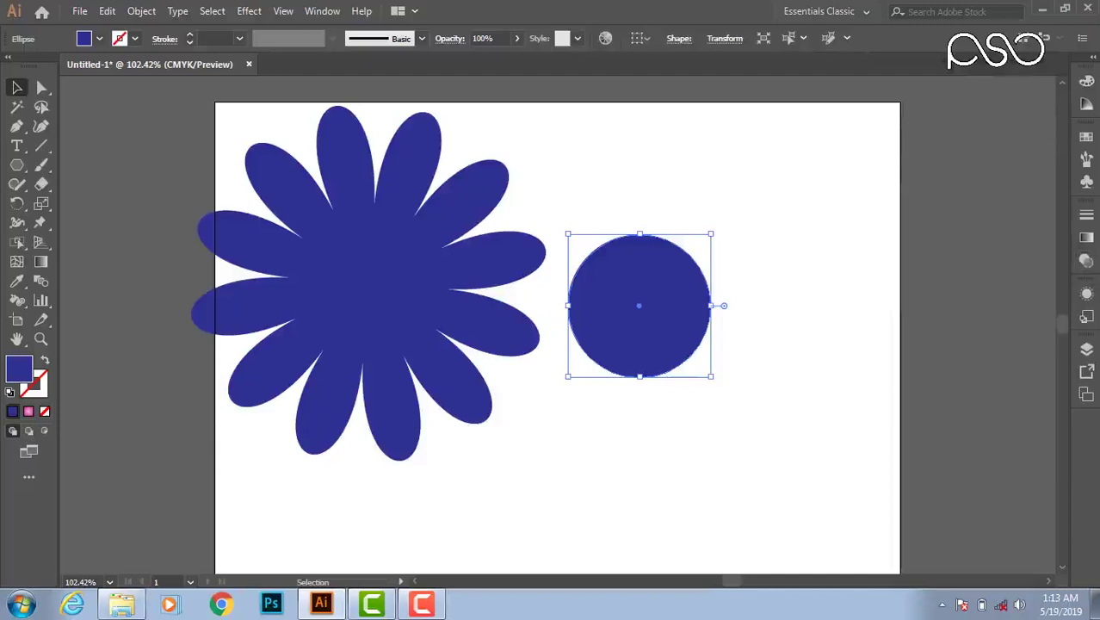
click(1086, 237)
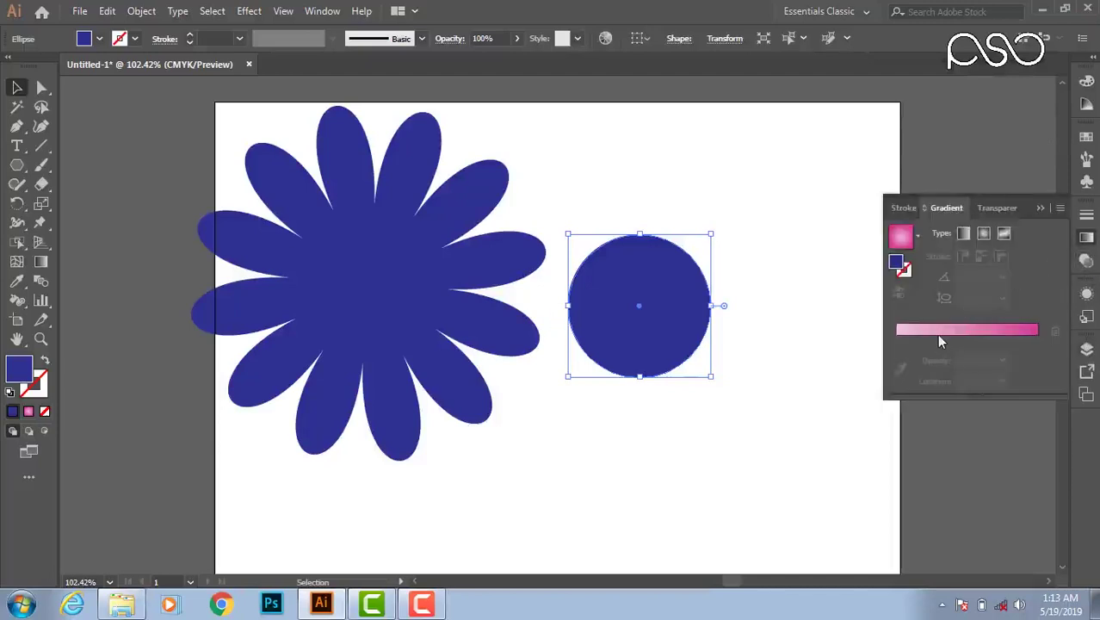
click(966, 333)
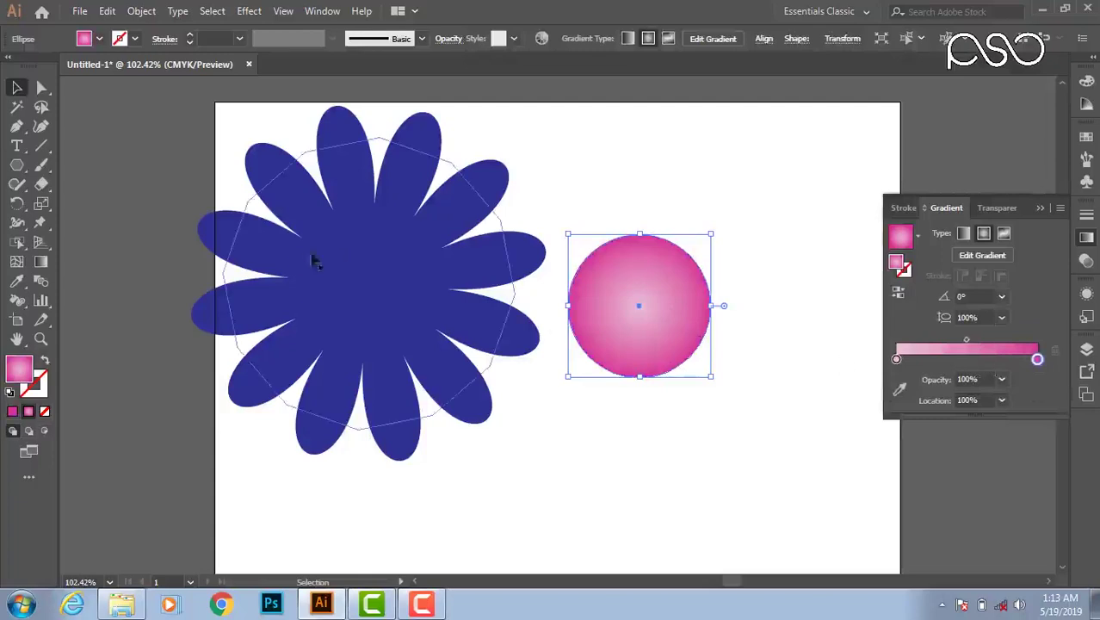
click(395, 265)
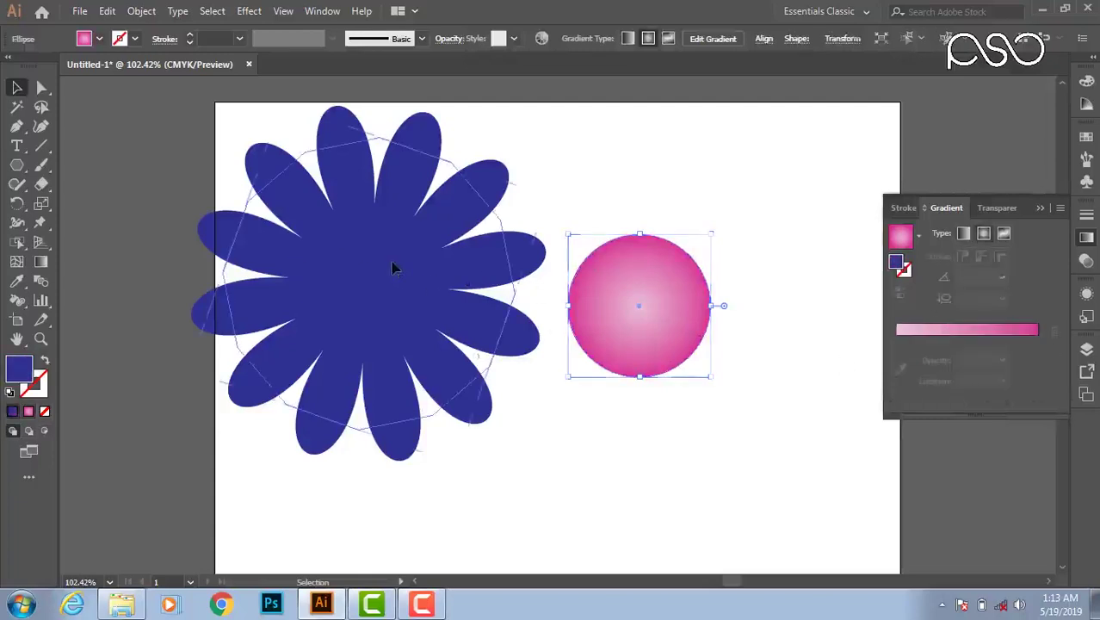
click(1001, 330)
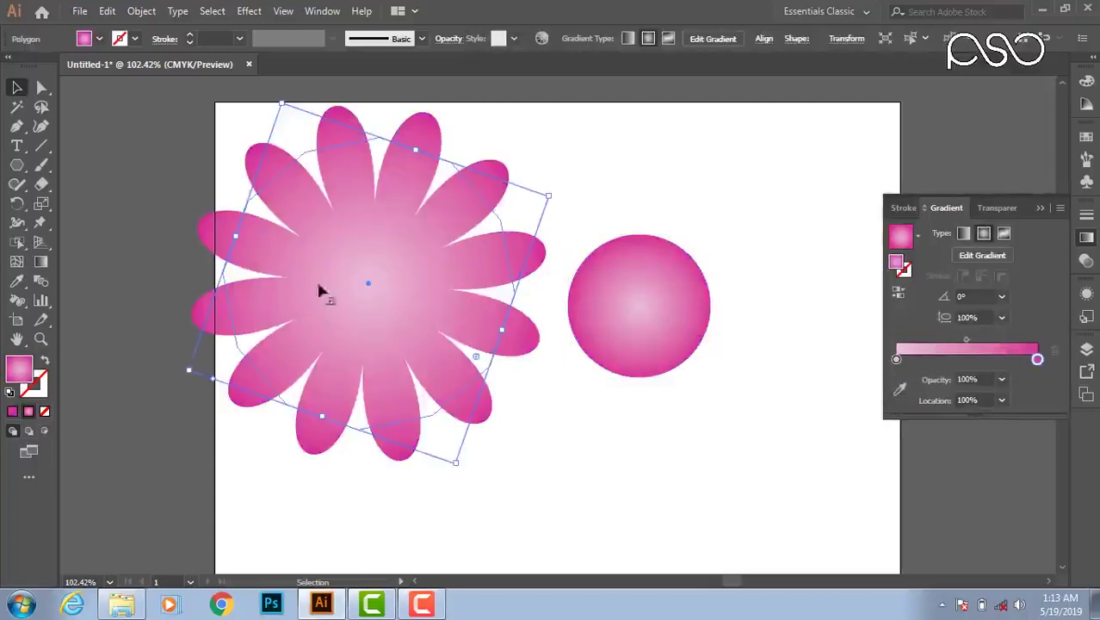
double_click(642, 278)
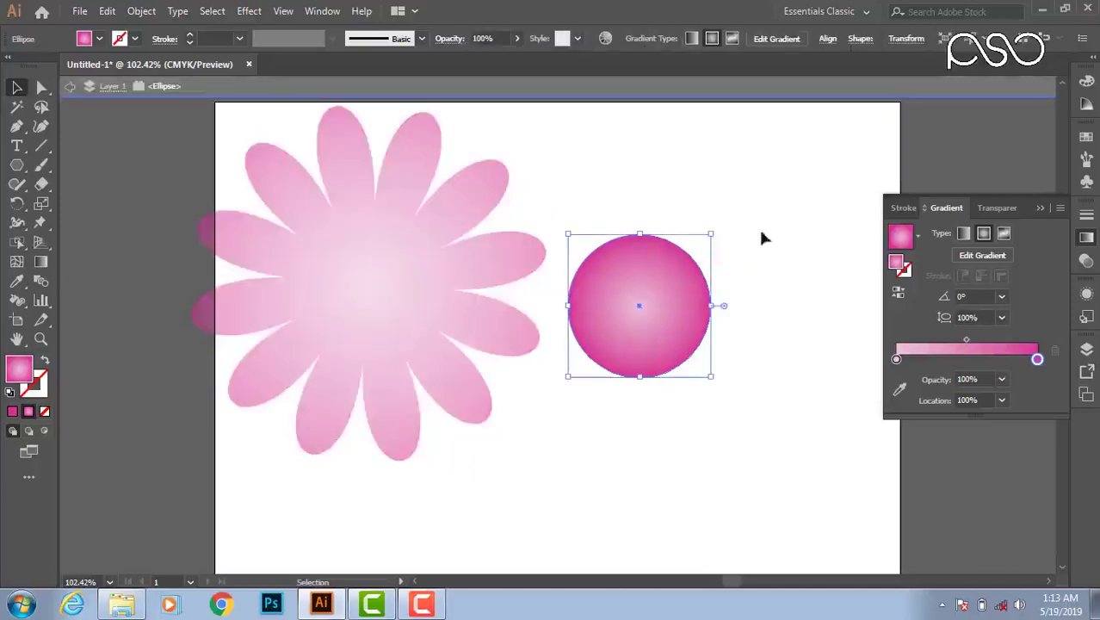
double_click(243, 314)
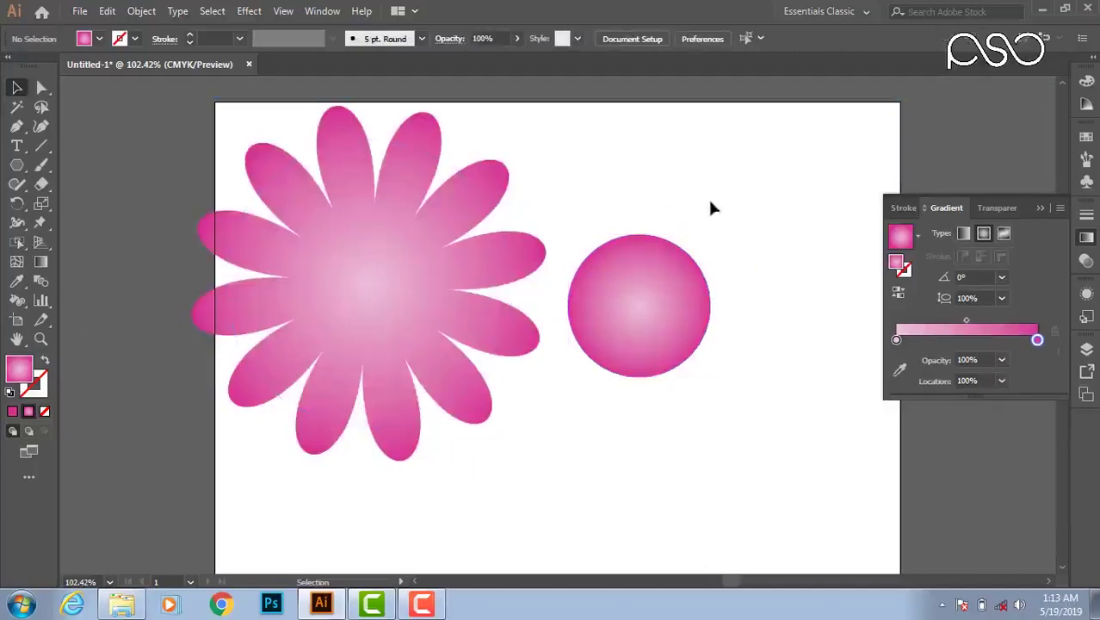
Align the flower and the circle to each other by their horizontal and vertical centers
drag(721, 203, 336, 310)
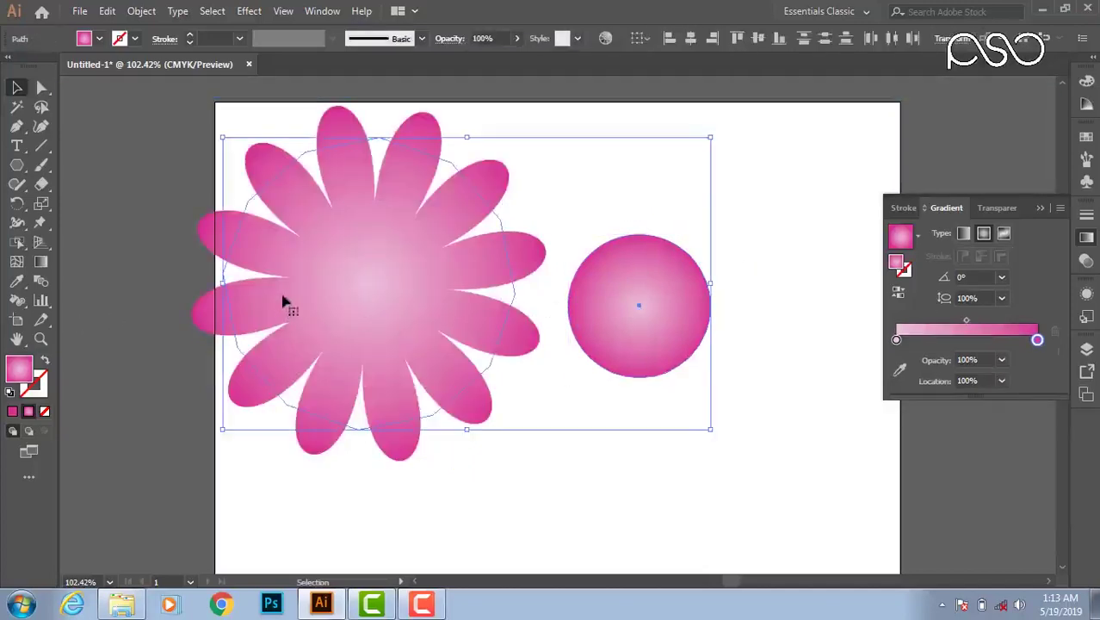
click(691, 39)
click(758, 38)
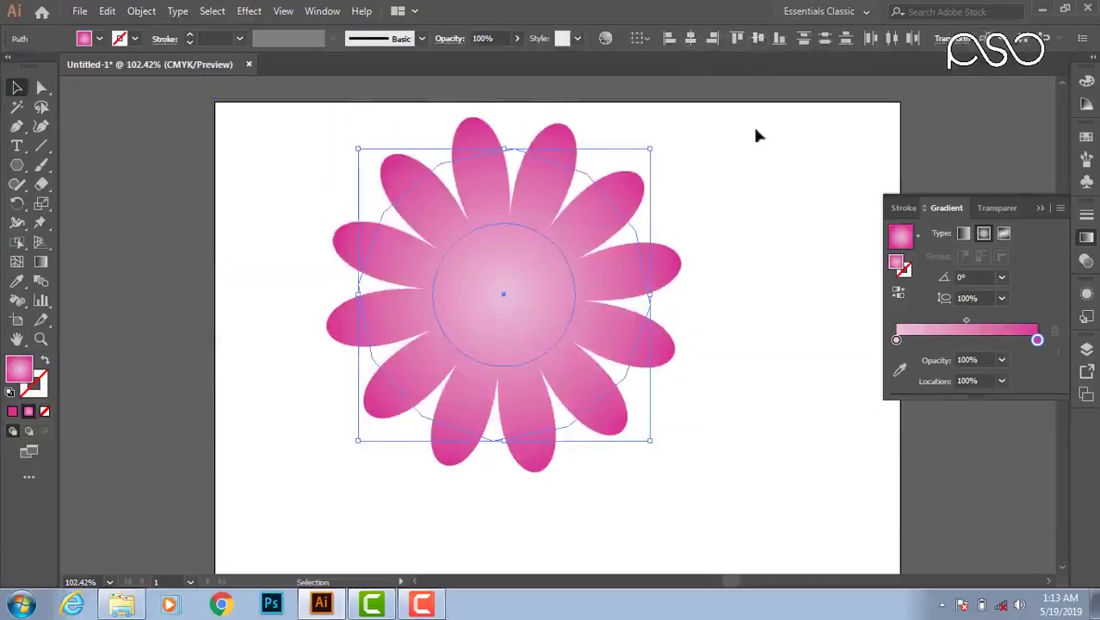
Send the petal shape behind the circle and collapse the gradient settings
click(753, 227)
click(660, 278)
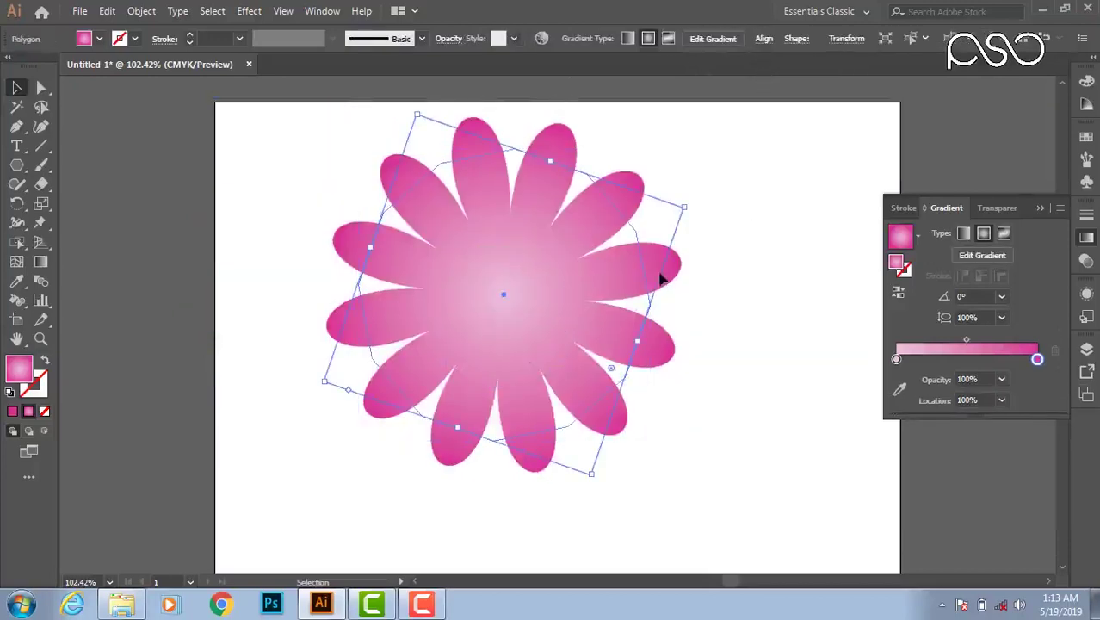
right_click(660, 278)
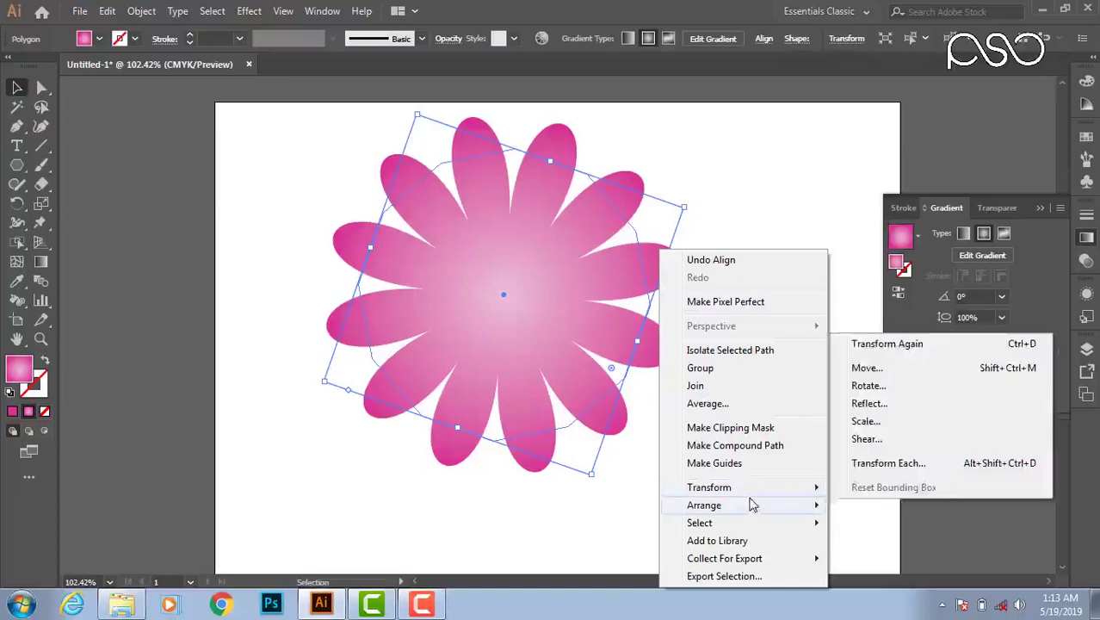
mouse_move(750, 506)
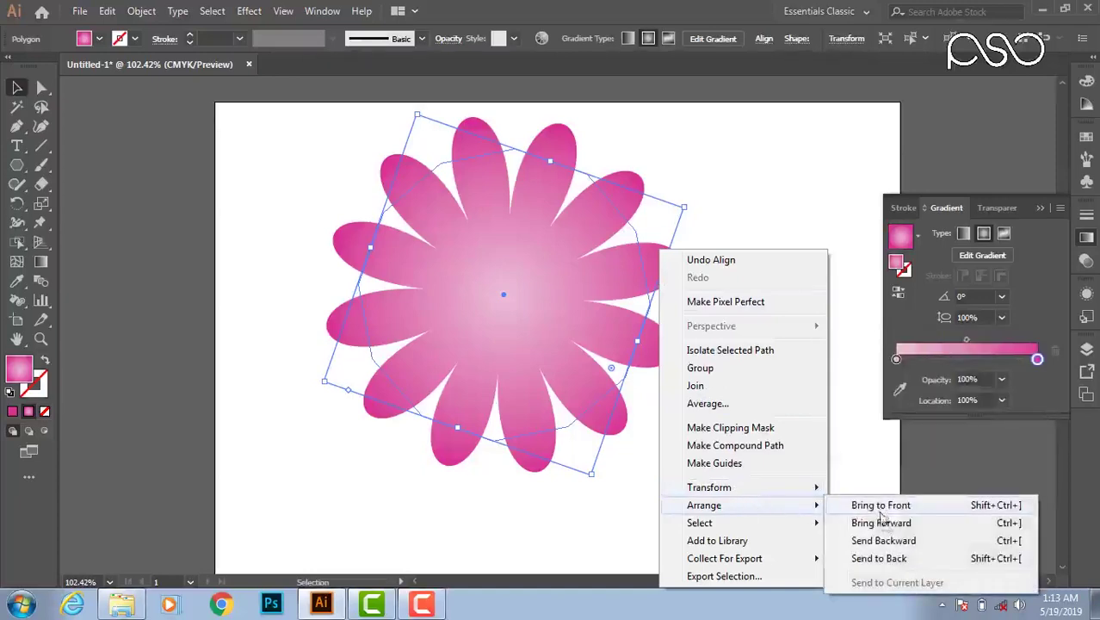
click(879, 558)
click(727, 493)
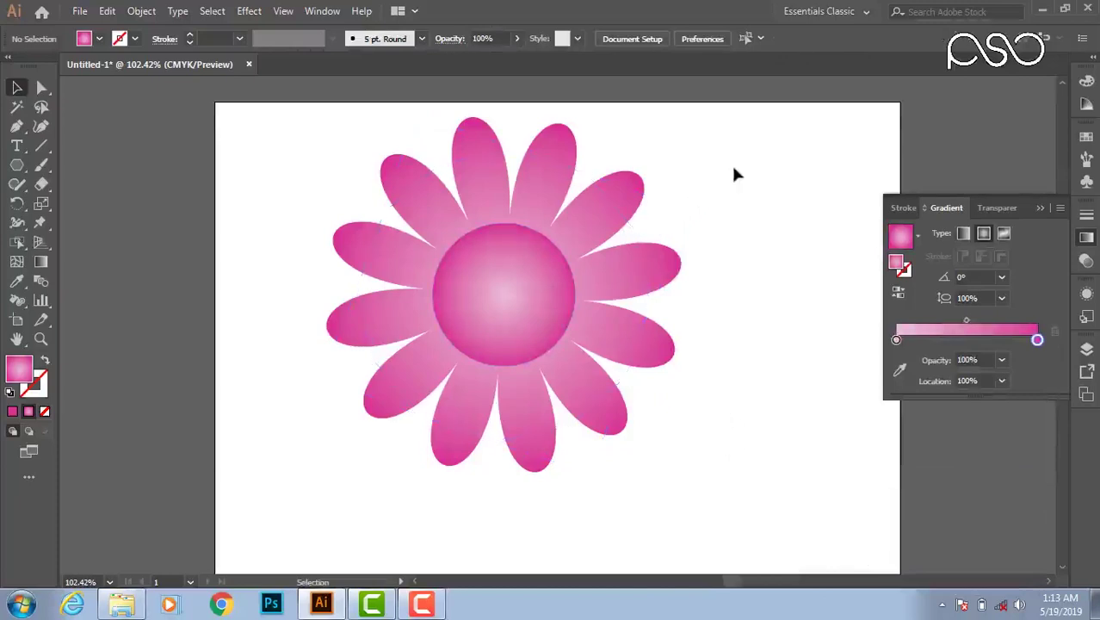
click(1042, 209)
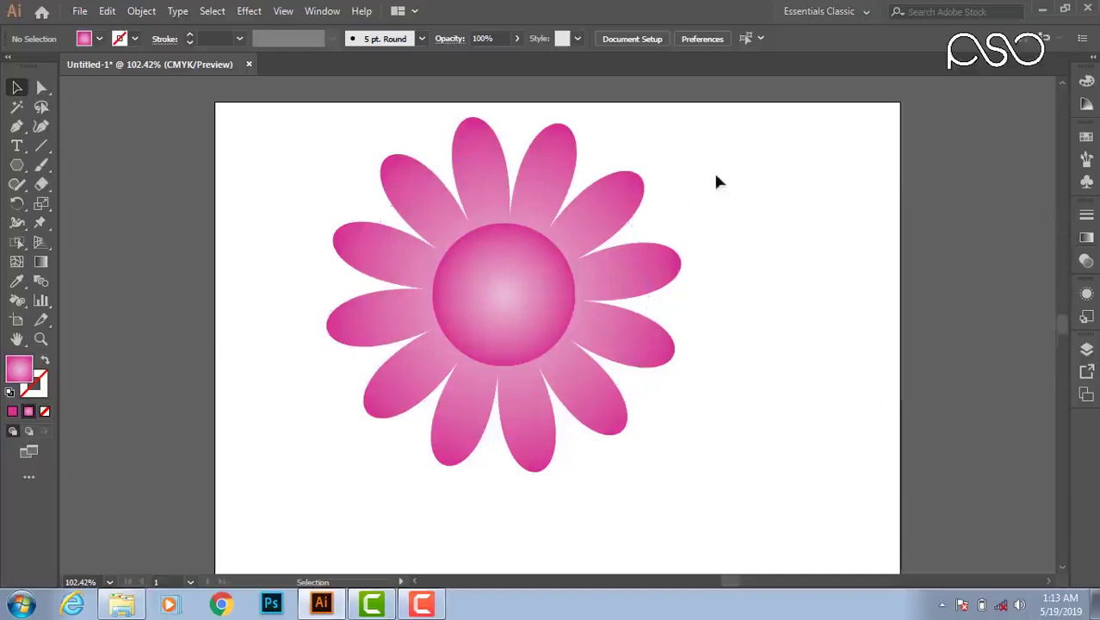
Scale the whole flower down to about a third of its size and save it as a dynamic Movie Clip symbol
click(508, 416)
drag(651, 443, 462, 250)
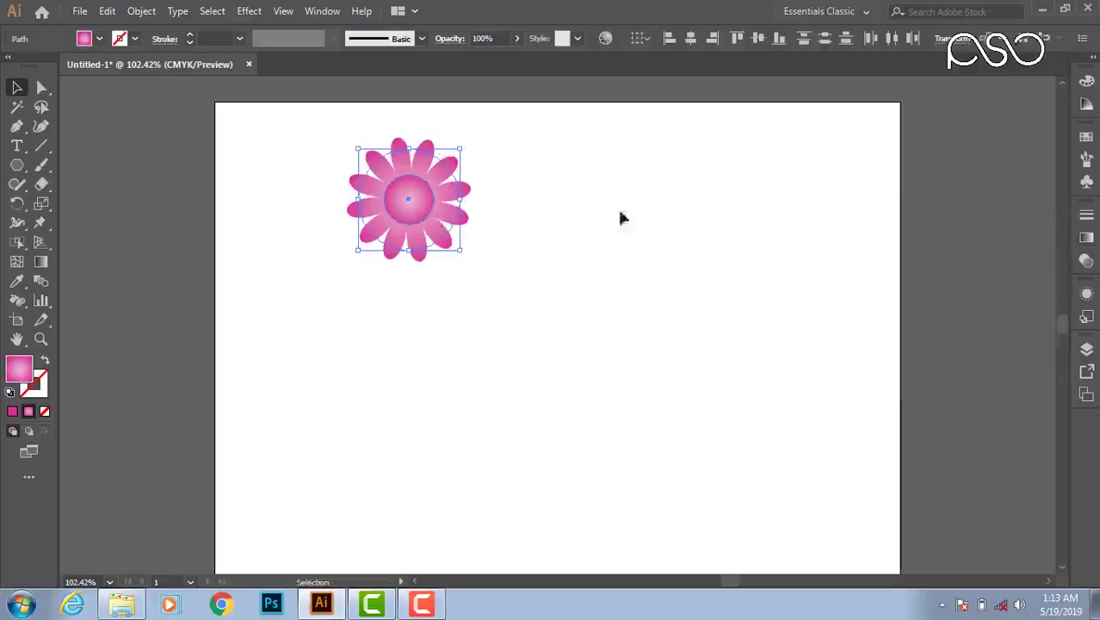
click(1087, 143)
click(1087, 144)
click(1092, 162)
click(998, 131)
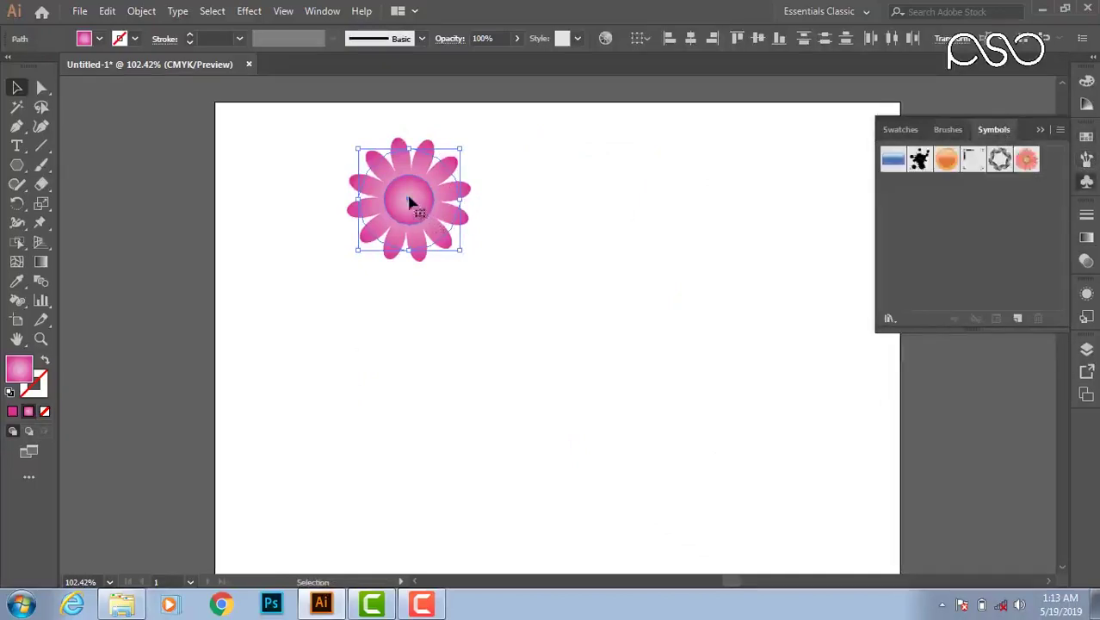
drag(429, 201, 937, 224)
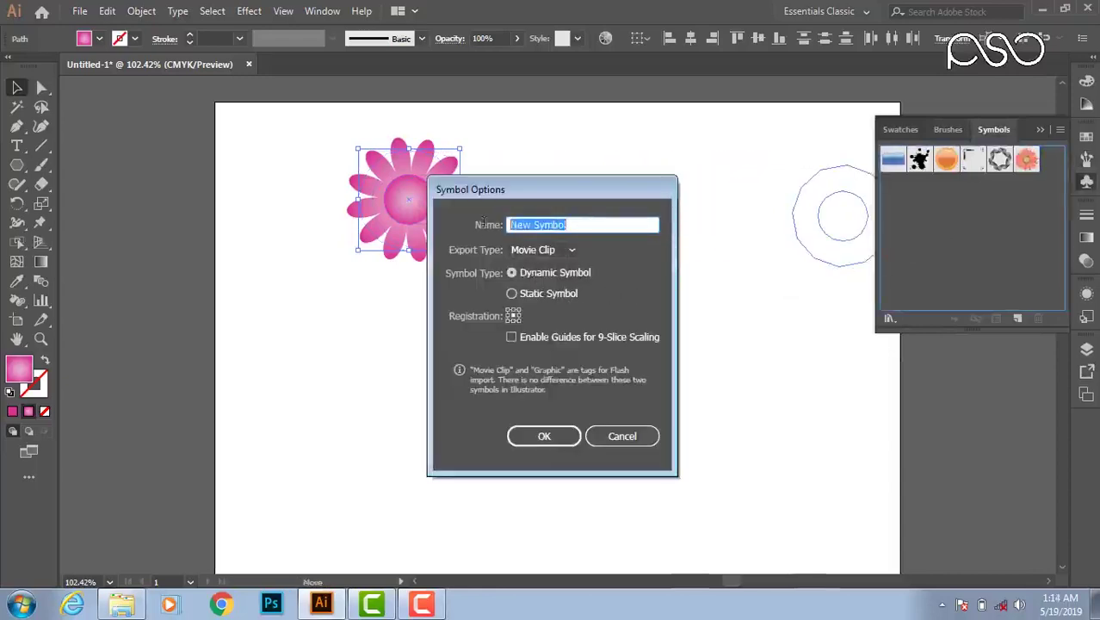
click(542, 438)
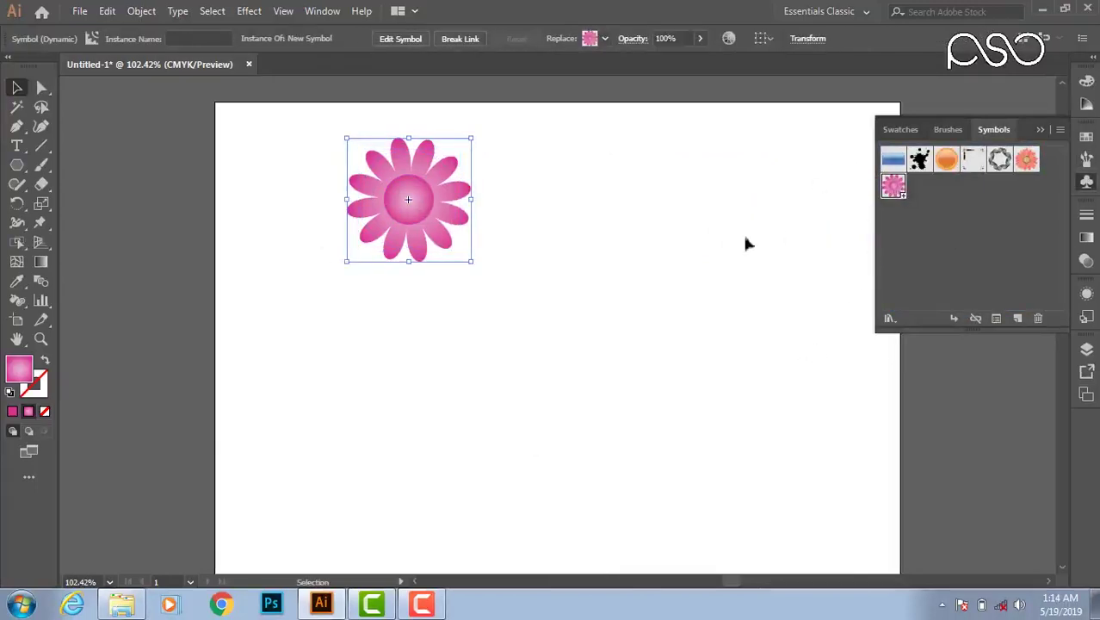
Move the original flower off the artboard and delete it
drag(405, 208, 151, 173)
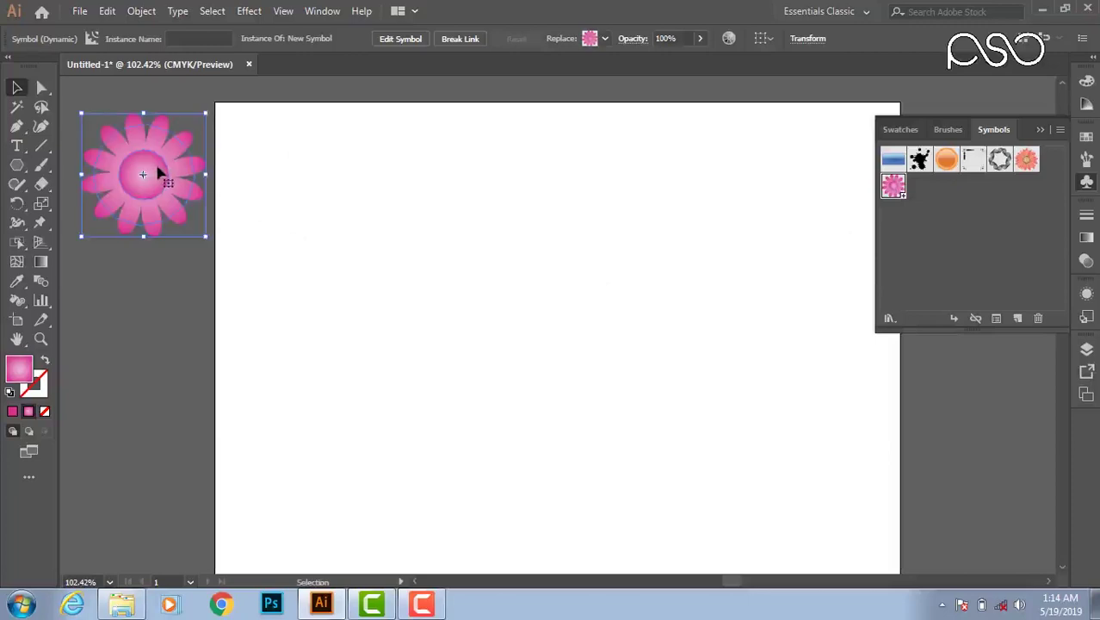
key(Delete)
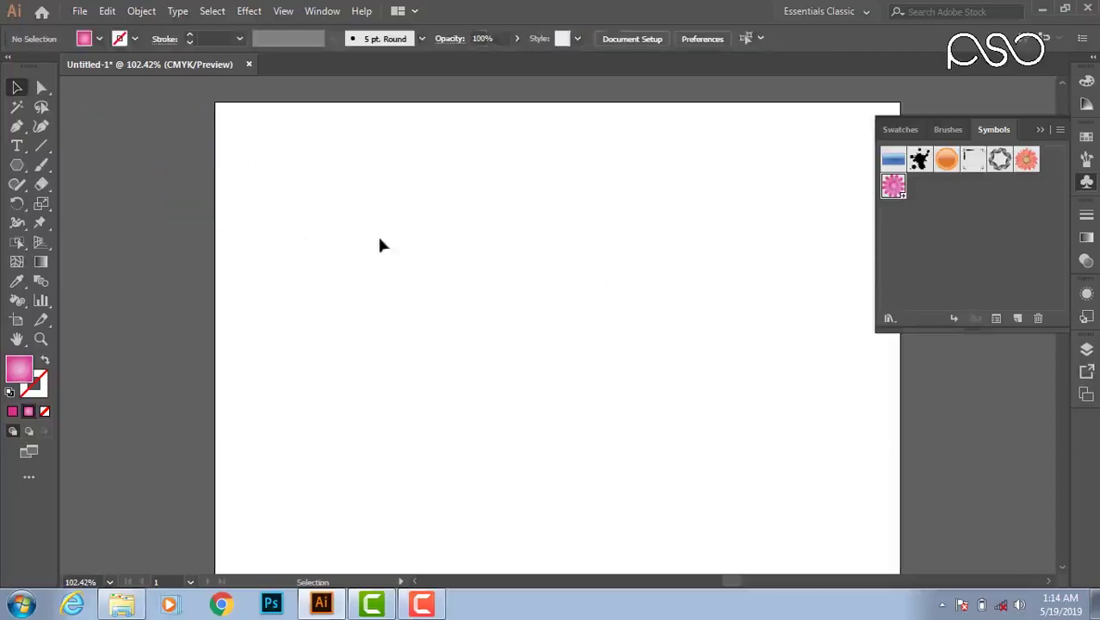
Try placing and enlarging the pink flower symbol, then placing the Vector Grime symbol, deleting each from the artboard
drag(894, 187, 463, 288)
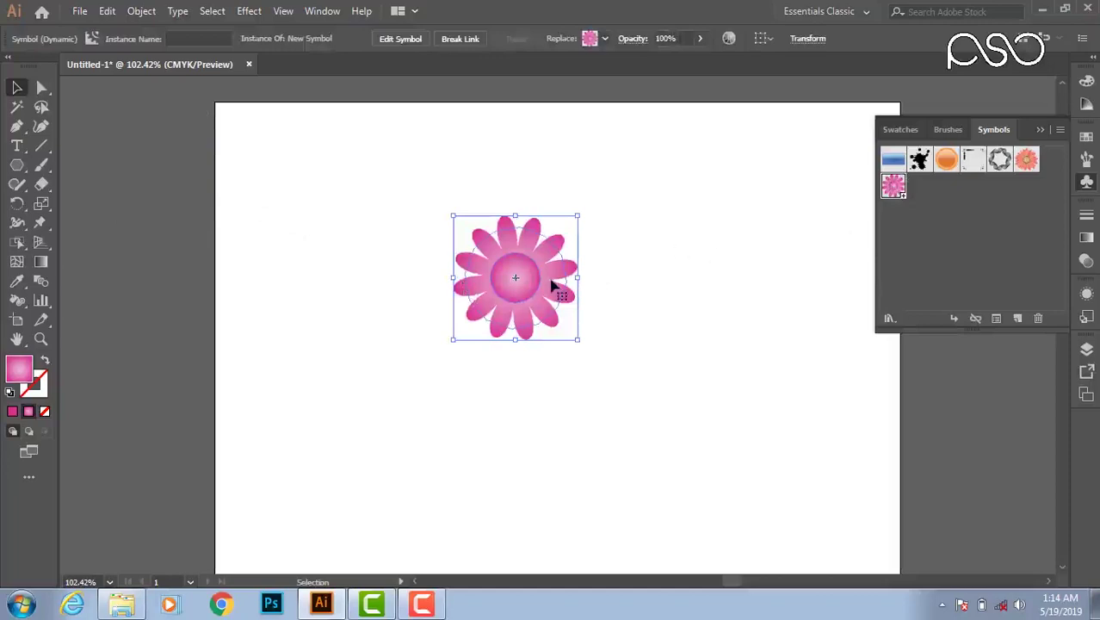
drag(577, 339, 642, 402)
key(Delete)
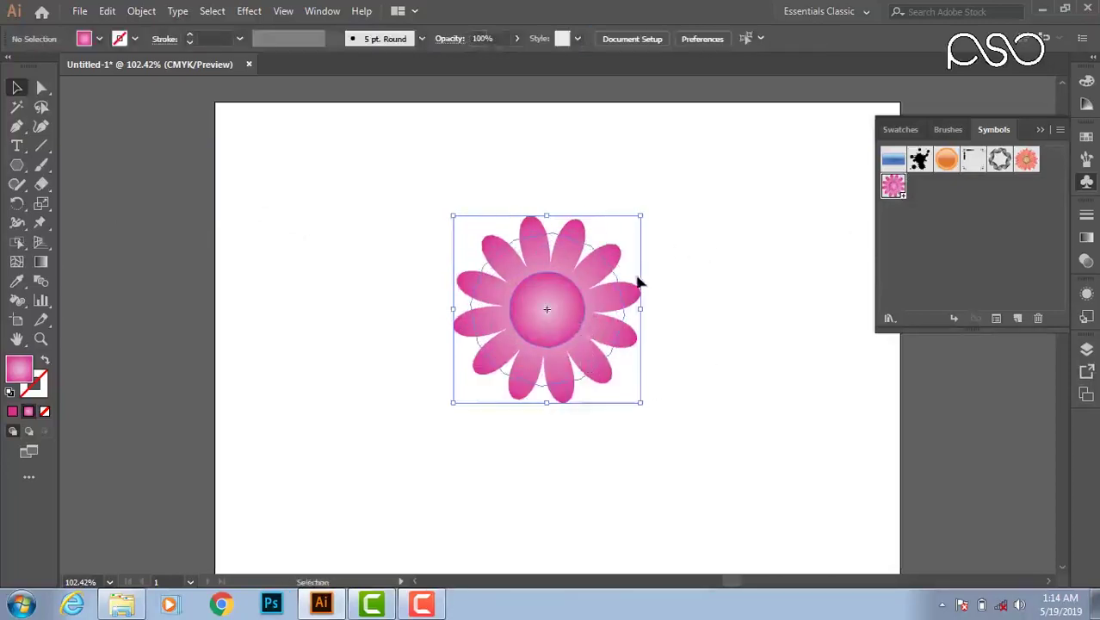
drag(920, 159, 601, 298)
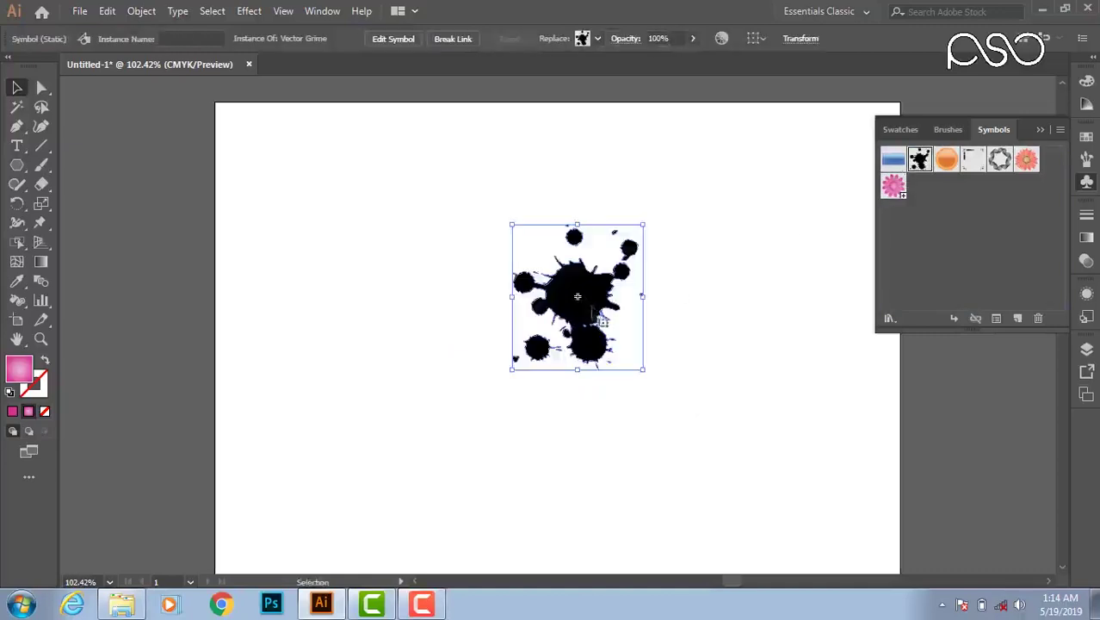
key(Delete)
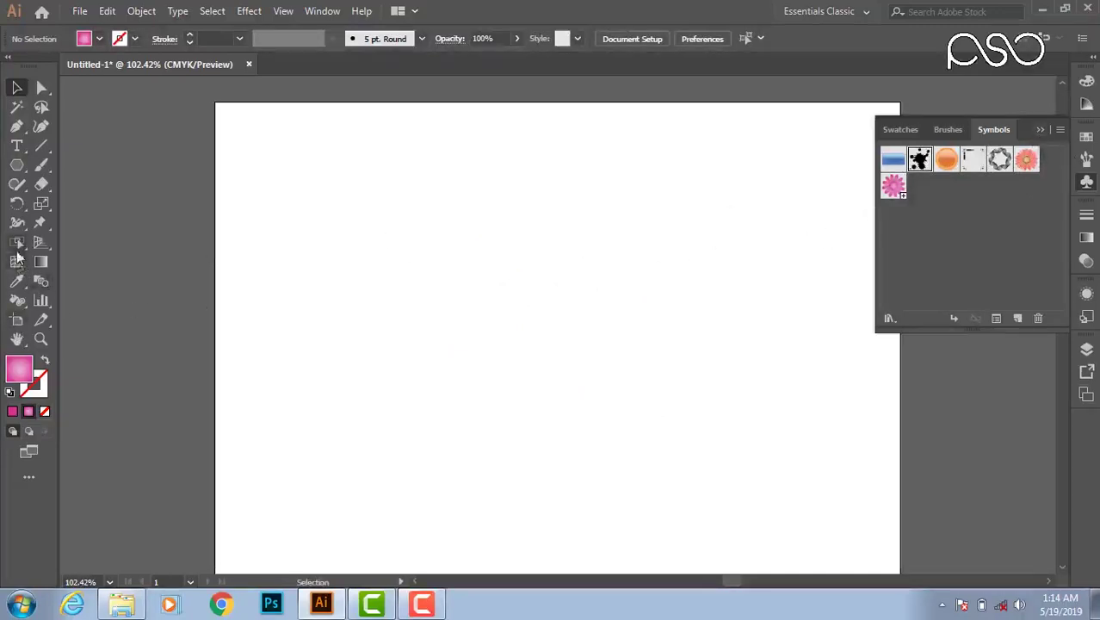
Activate the Symbol Sprayer tool with the pink flower symbol loaded
click(17, 303)
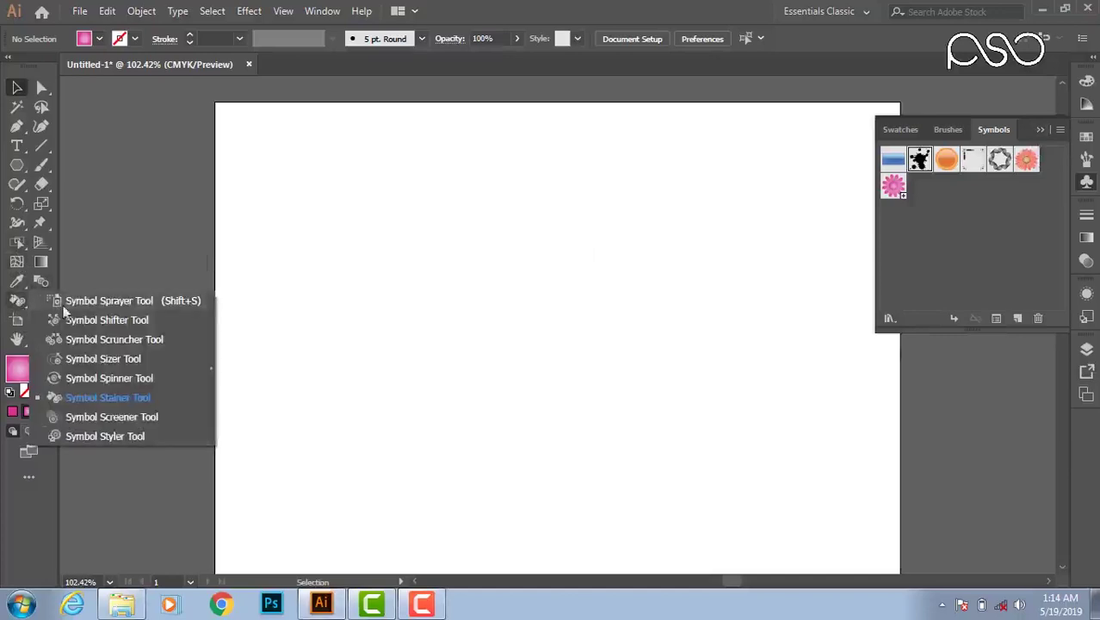
click(95, 304)
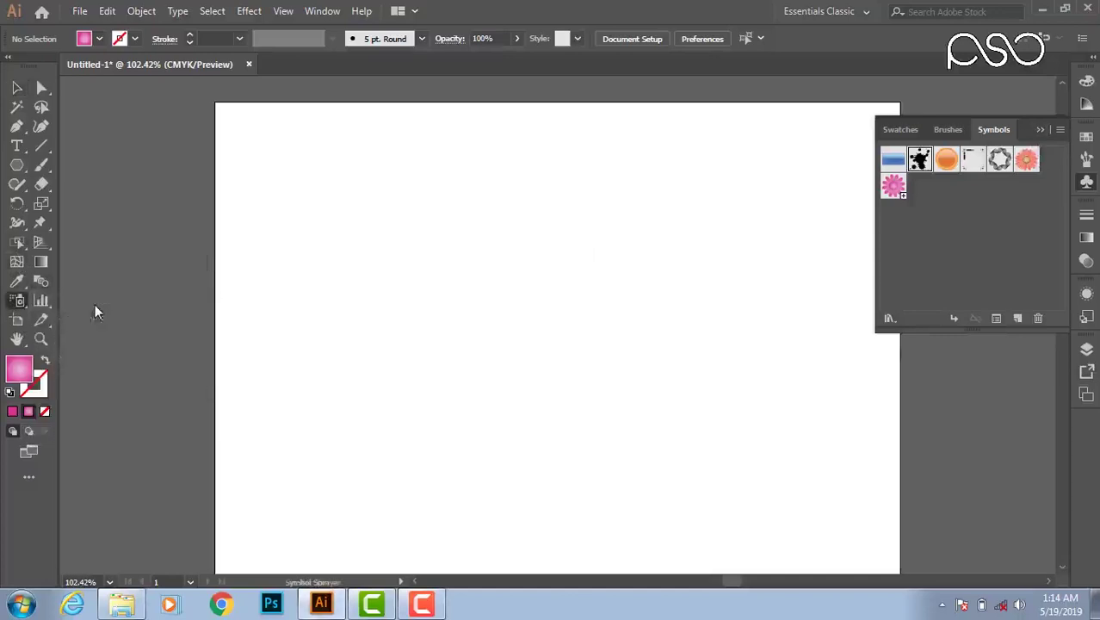
click(895, 194)
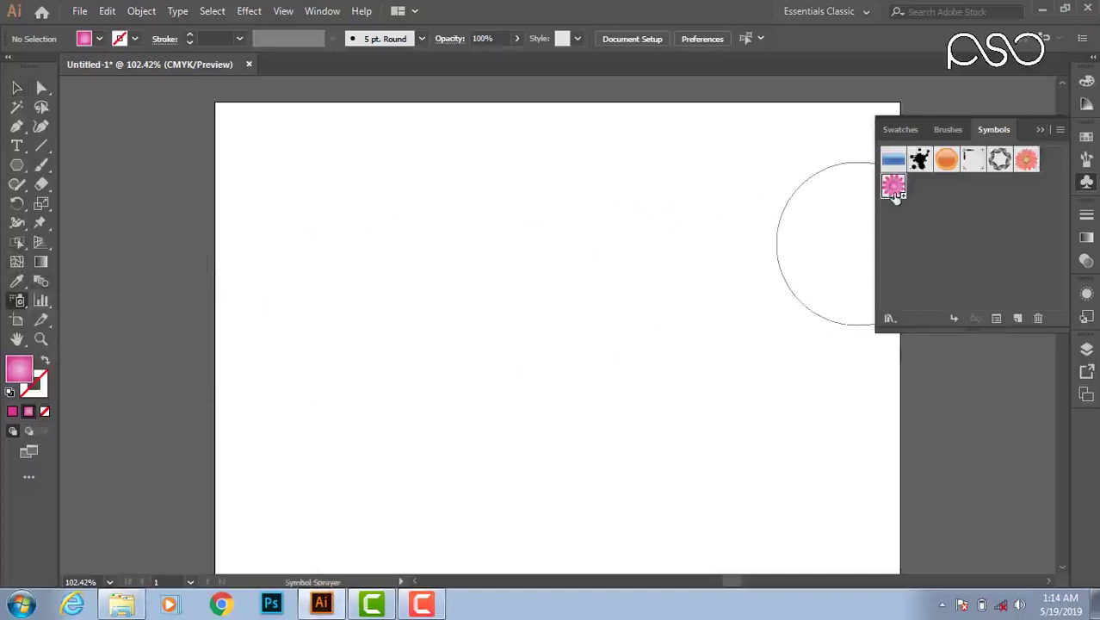
Try spraying pink flower symbols densely over the artboard and undo the sprayed set
mouse_move(418, 253)
mouse_down()
mouse_move(651, 244)
mouse_move(531, 381)
mouse_move(544, 308)
mouse_move(606, 471)
mouse_move(517, 362)
mouse_move(570, 478)
mouse_move(543, 270)
mouse_move(731, 355)
mouse_move(493, 375)
mouse_move(714, 403)
mouse_move(430, 444)
mouse_up()
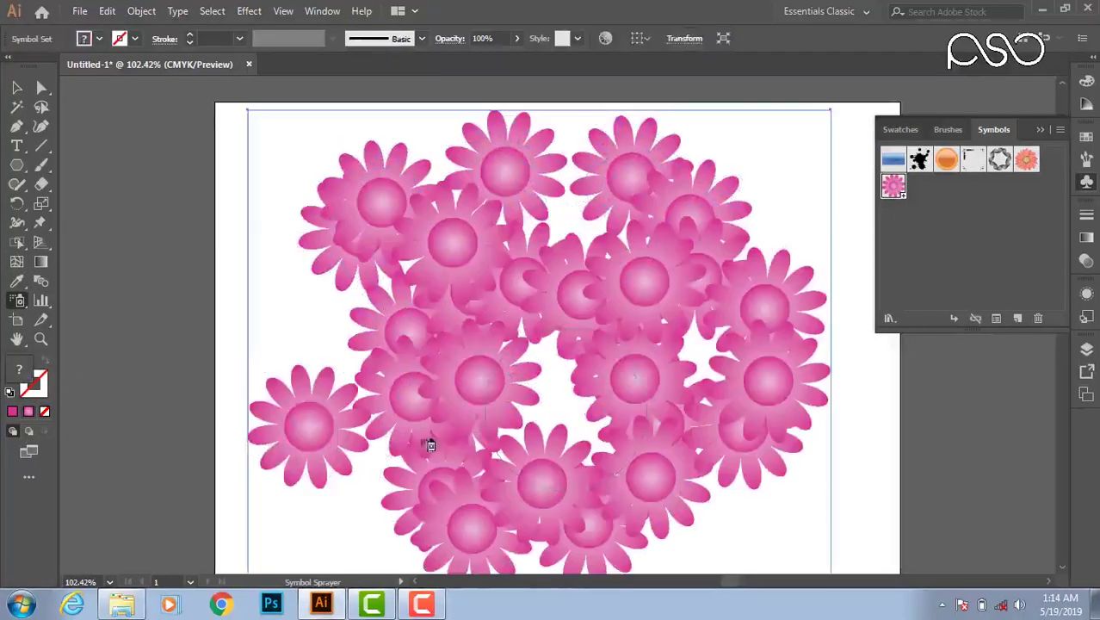
scroll(454, 389, down, 1)
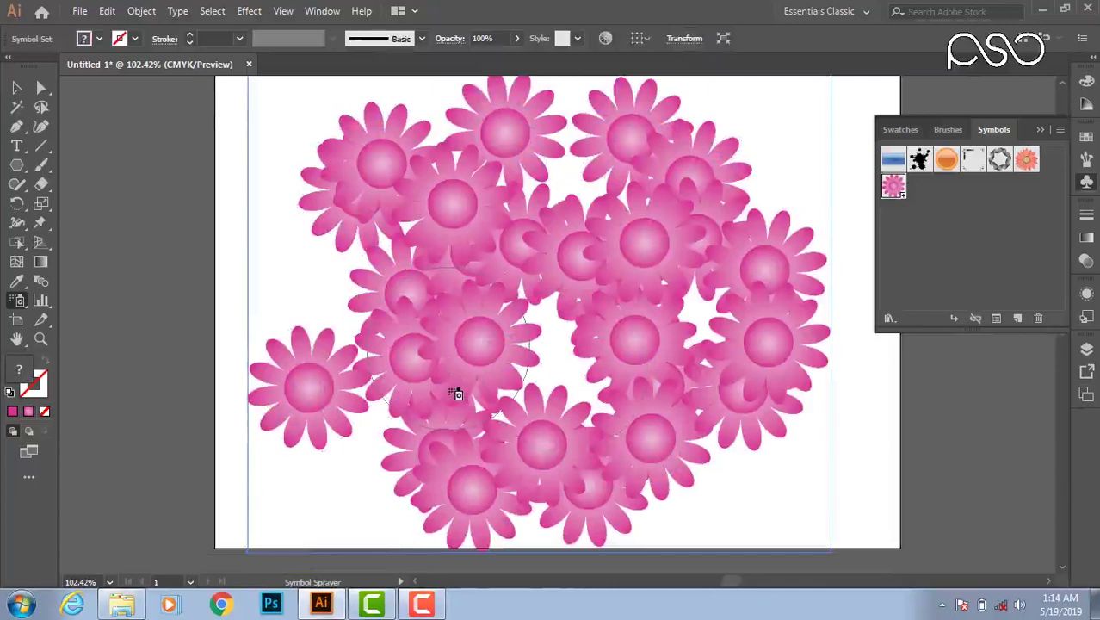
key(ctrl+z)
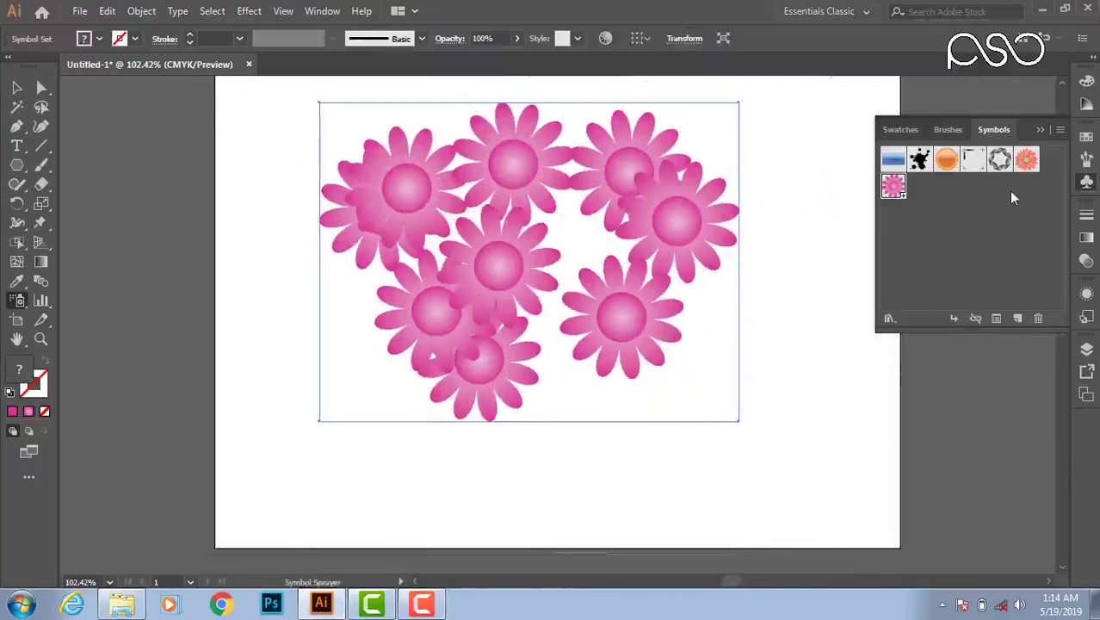
key(ctrl+z)
key(ctrl+z)
Try spraying the black line-pattern ring symbol across the artboard and undo it
click(1001, 162)
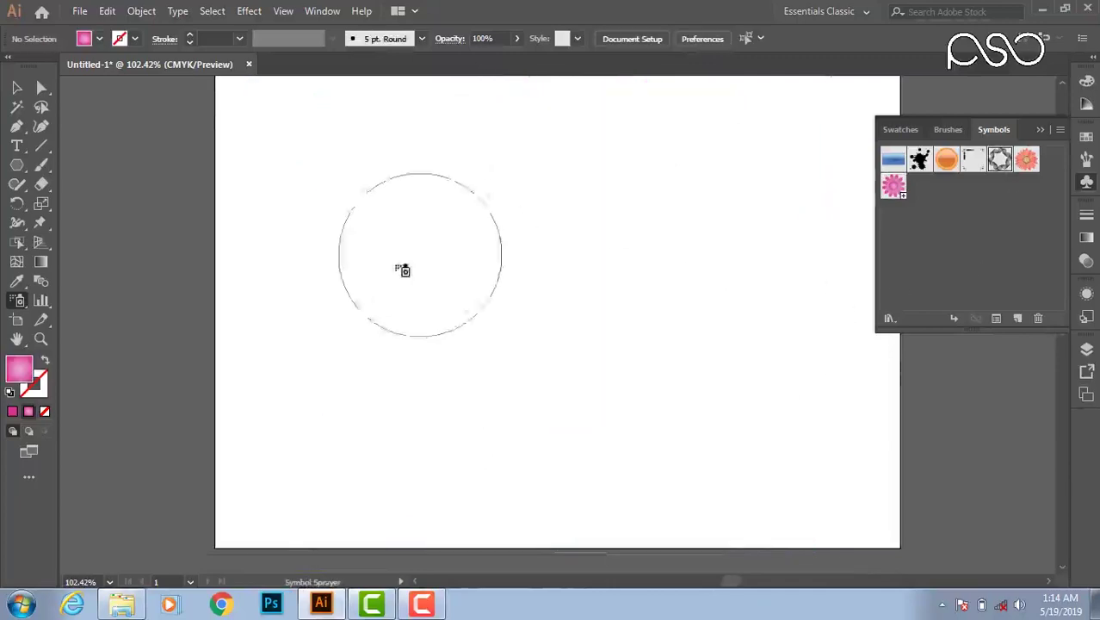
mouse_move(403, 270)
mouse_down()
mouse_move(573, 230)
mouse_move(601, 348)
mouse_move(439, 371)
mouse_move(567, 227)
mouse_move(678, 332)
mouse_move(522, 315)
mouse_move(612, 339)
mouse_move(568, 190)
mouse_move(336, 234)
mouse_move(484, 386)
mouse_move(625, 404)
mouse_up()
drag(689, 325, 603, 327)
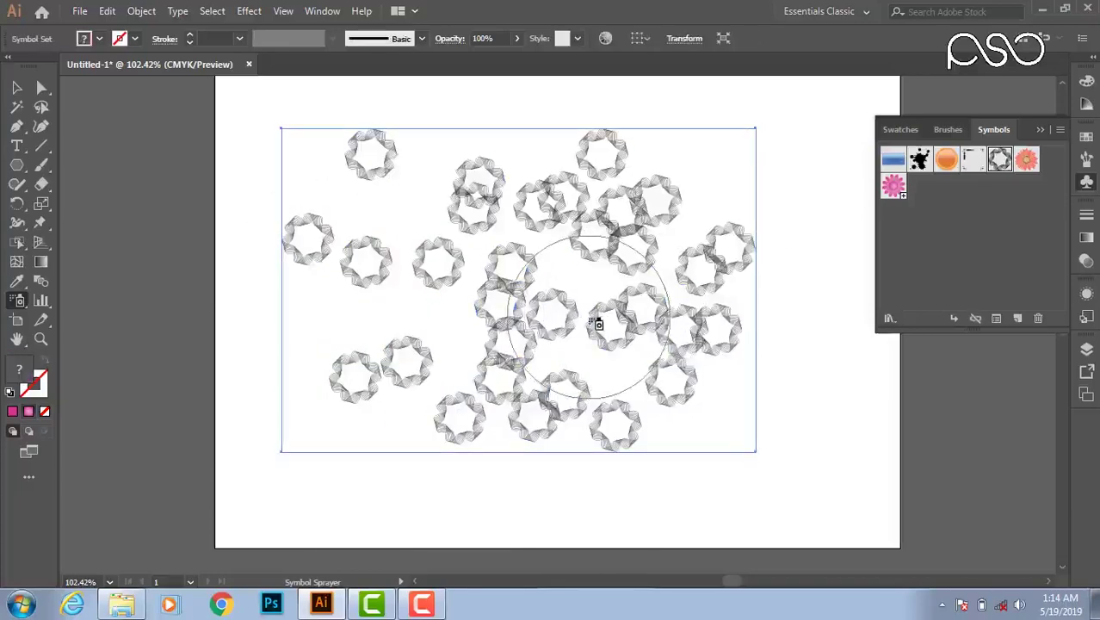
key(v)
key(ctrl+z)
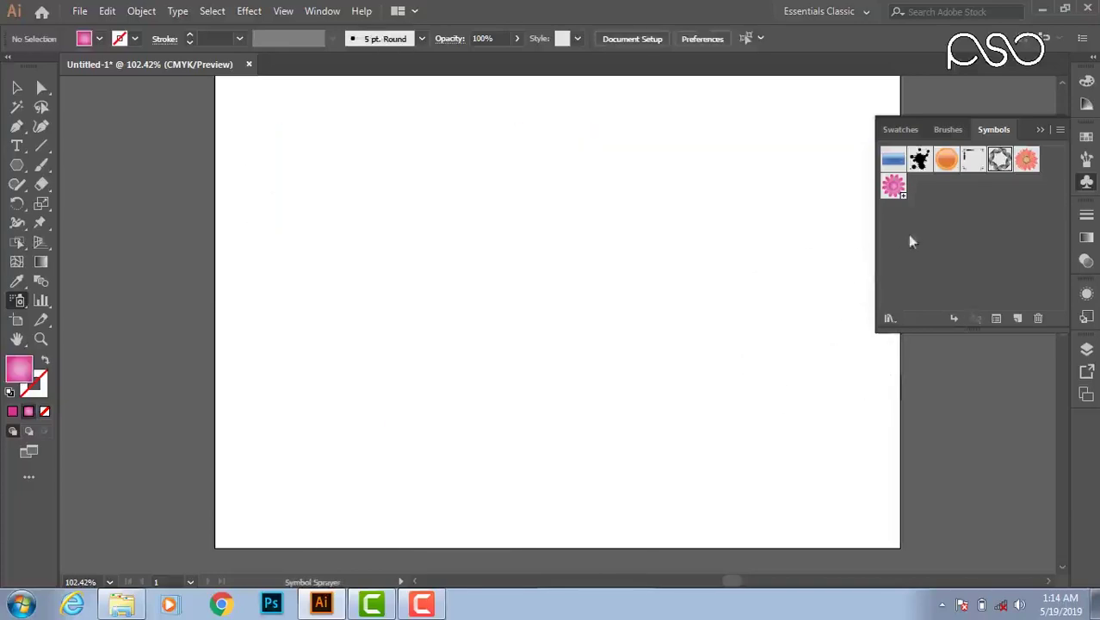
Try spraying the coral flower symbol across the artboard and undo it
click(1027, 160)
mouse_move(499, 214)
mouse_down()
mouse_move(626, 271)
mouse_move(545, 322)
mouse_move(629, 314)
mouse_move(674, 369)
mouse_move(634, 331)
mouse_move(420, 309)
mouse_move(537, 393)
mouse_up()
key(ctrl+z)
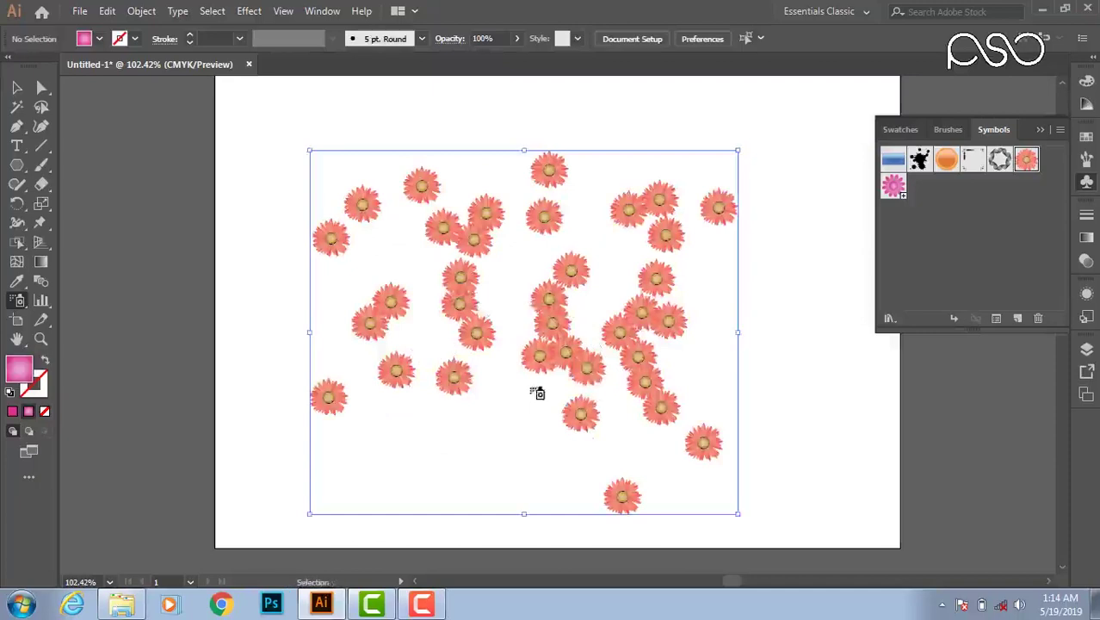
Spray a dense, overlapping set of pink flower symbols across the artboard and collapse the symbol library
click(893, 185)
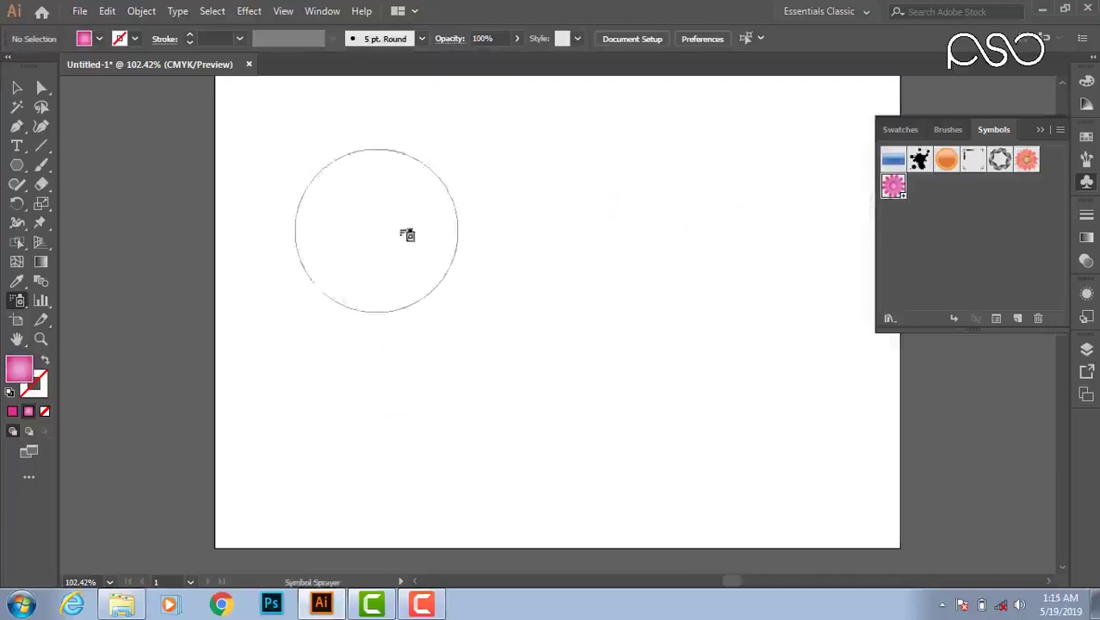
right_click(457, 238)
click(481, 206)
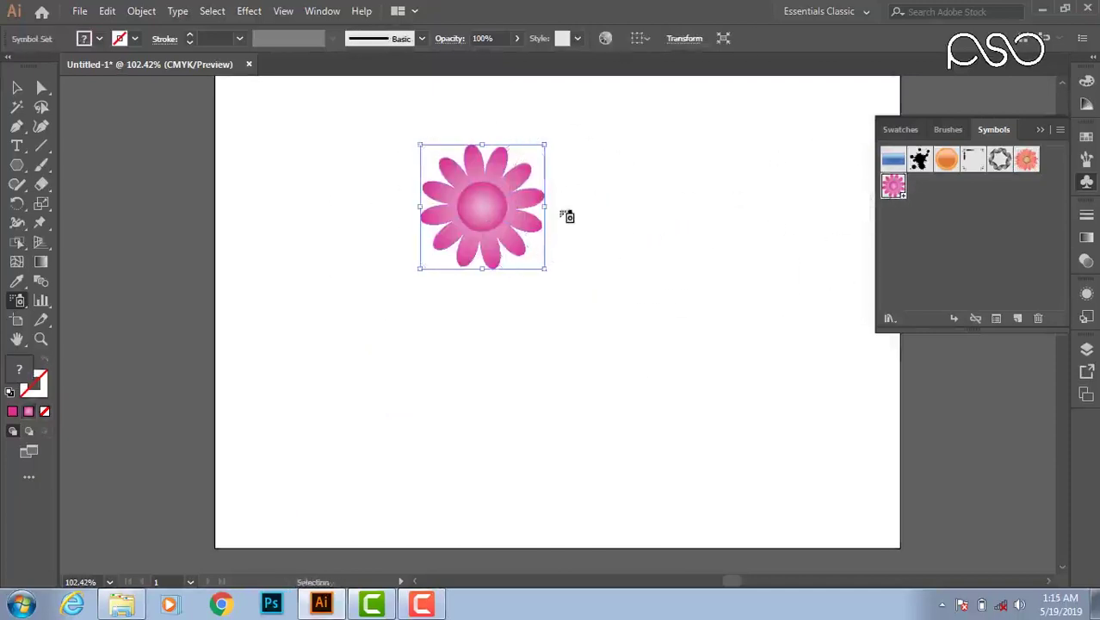
key(ctrl+z)
key(ctrl+z)
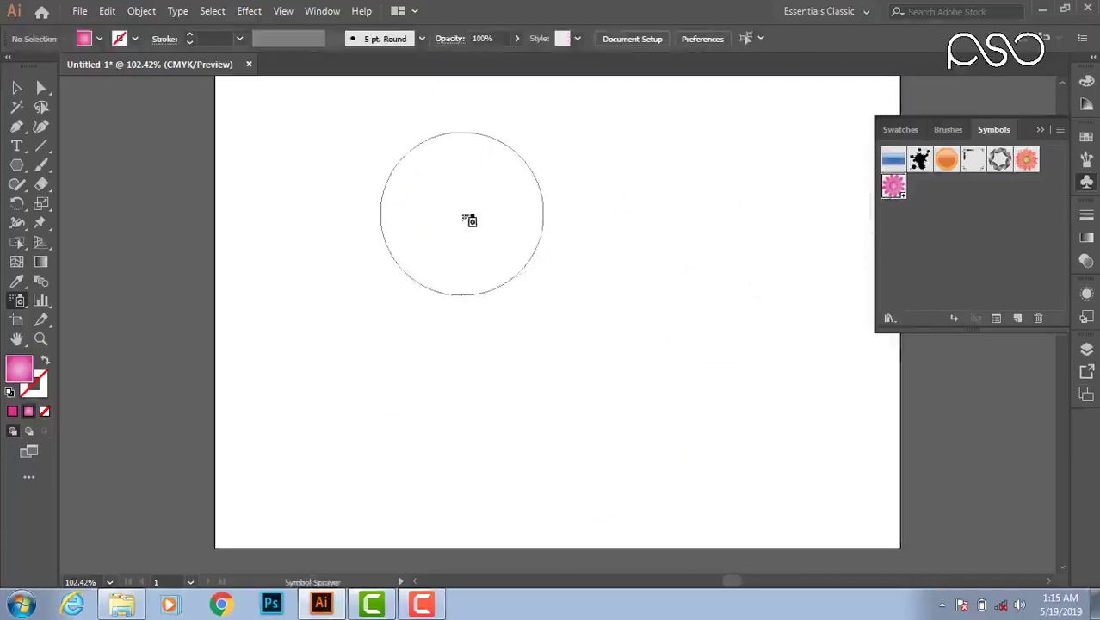
mouse_move(467, 222)
mouse_down()
mouse_move(614, 265)
mouse_move(381, 276)
mouse_move(618, 365)
mouse_move(649, 305)
mouse_move(648, 339)
mouse_up()
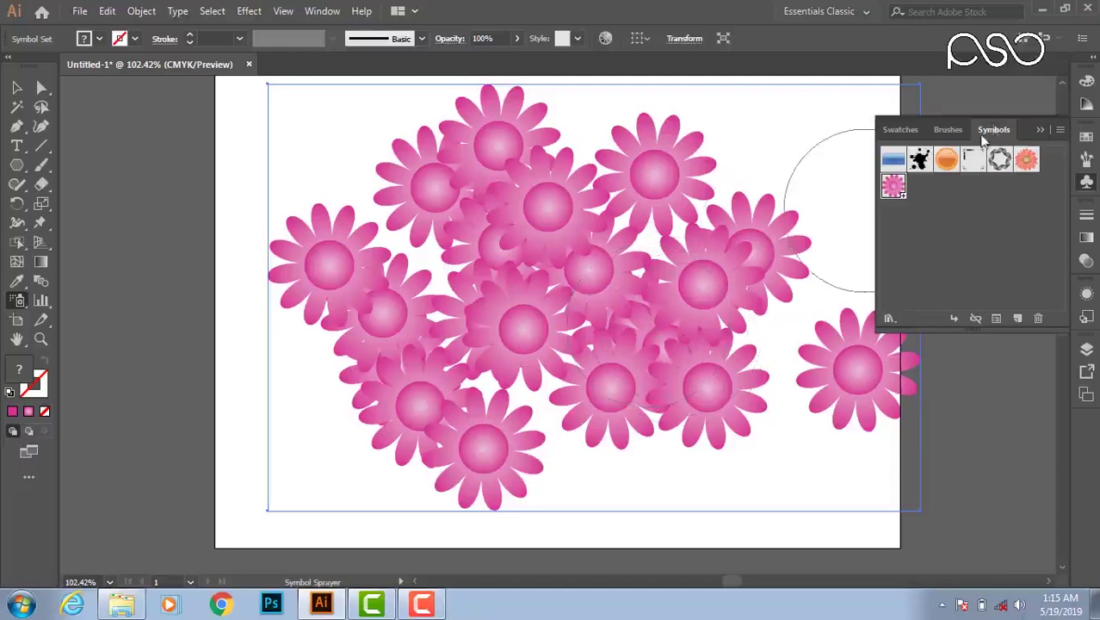
click(1045, 130)
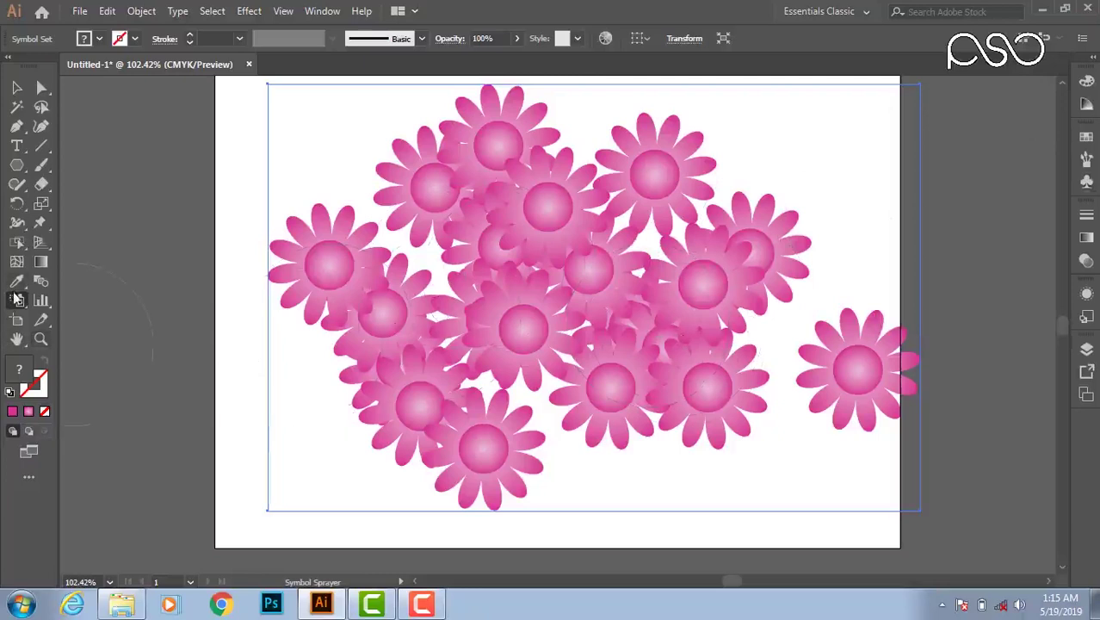
Spread the overlapping flowers apart with the Symbol Shifter tool, working across the upper, central and lower parts of the set
drag(15, 297, 139, 315)
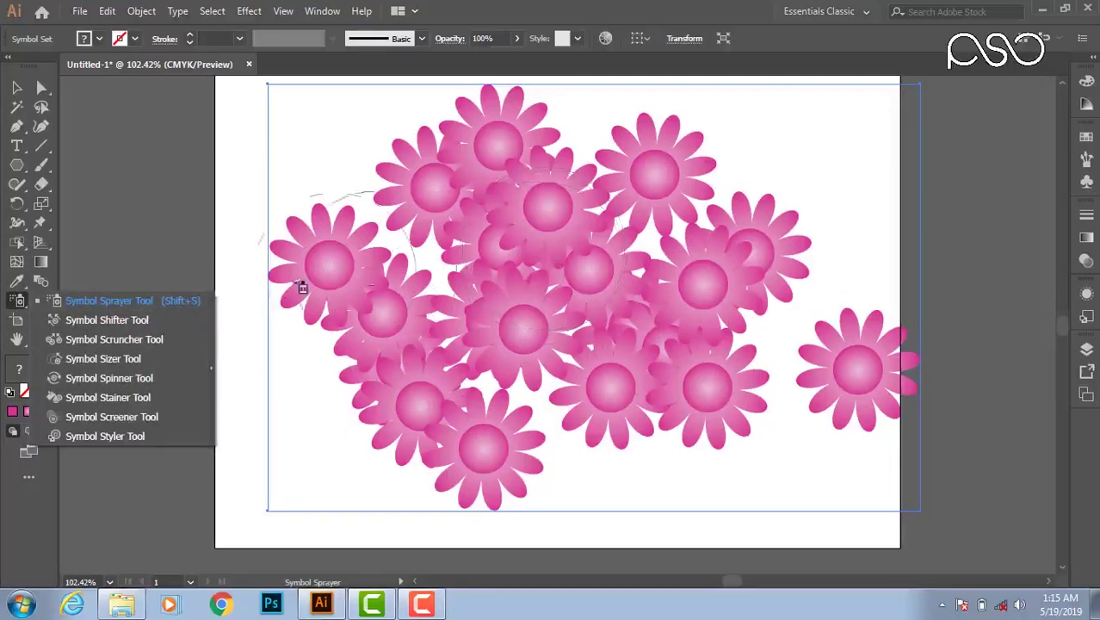
click(105, 321)
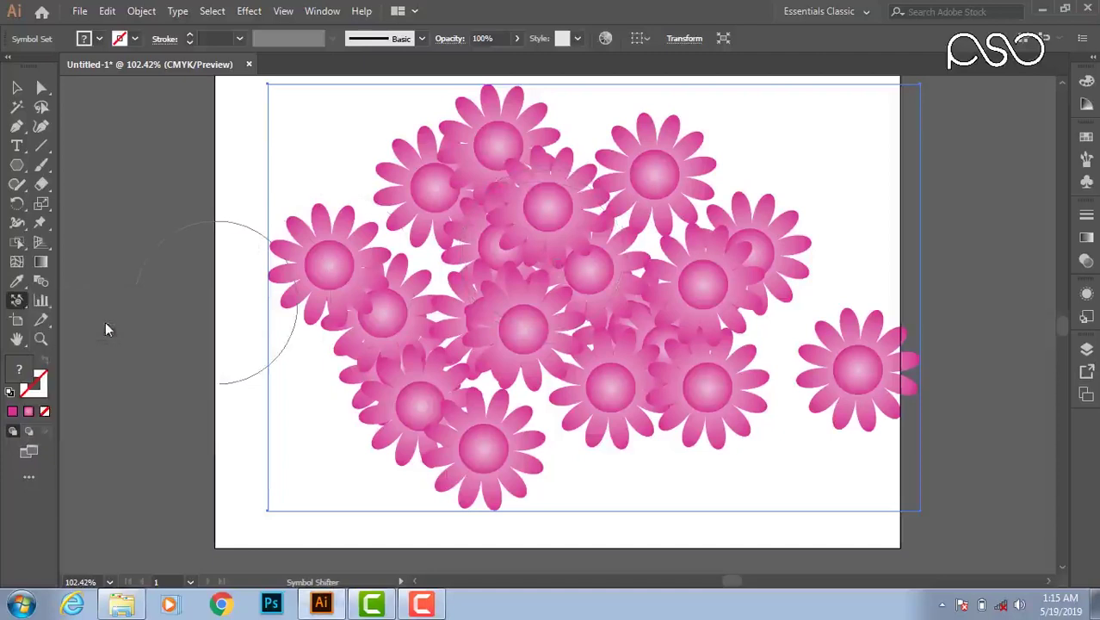
mouse_move(423, 202)
mouse_down()
mouse_move(368, 202)
mouse_move(498, 214)
mouse_up()
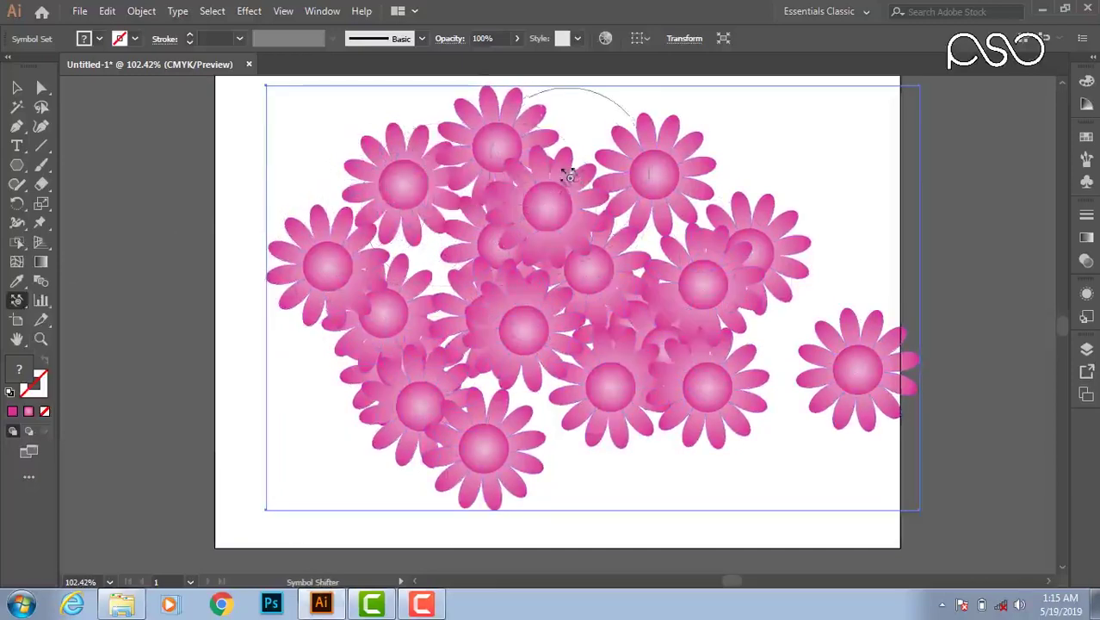
mouse_move(573, 177)
mouse_down()
mouse_move(622, 118)
mouse_move(625, 234)
mouse_move(570, 112)
mouse_move(605, 175)
mouse_up()
mouse_move(562, 304)
mouse_down()
mouse_move(532, 345)
mouse_move(603, 410)
mouse_move(584, 453)
mouse_move(643, 425)
mouse_up()
mouse_move(697, 390)
mouse_down()
mouse_move(767, 368)
mouse_move(847, 368)
mouse_move(631, 364)
mouse_move(683, 440)
mouse_move(631, 325)
mouse_up()
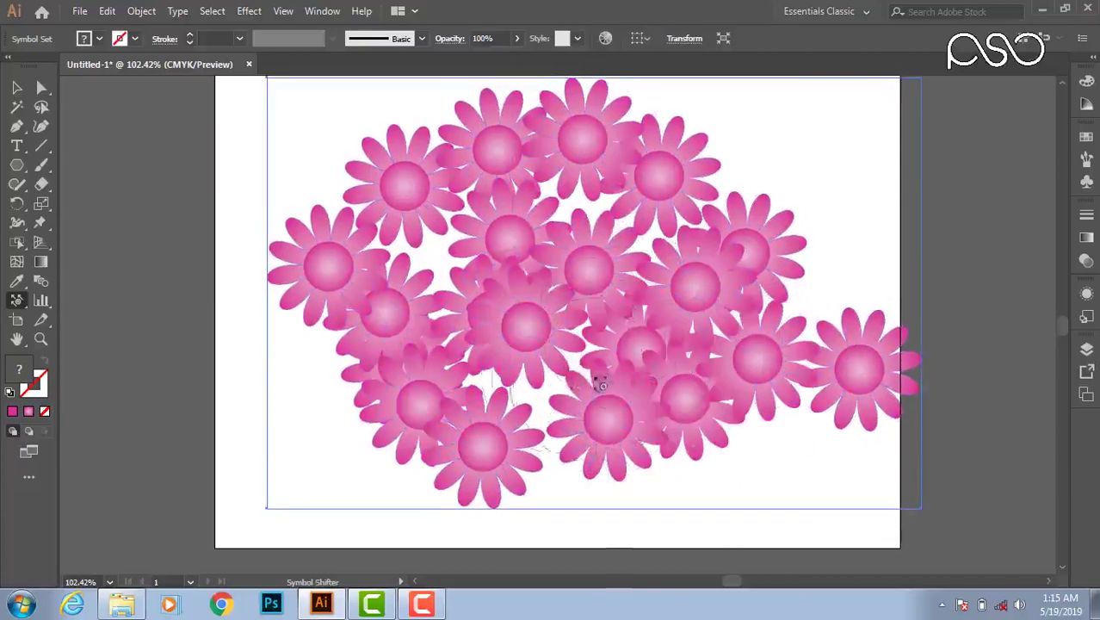
drag(560, 389, 529, 426)
mouse_move(513, 344)
mouse_down()
mouse_move(503, 337)
mouse_move(506, 353)
mouse_up()
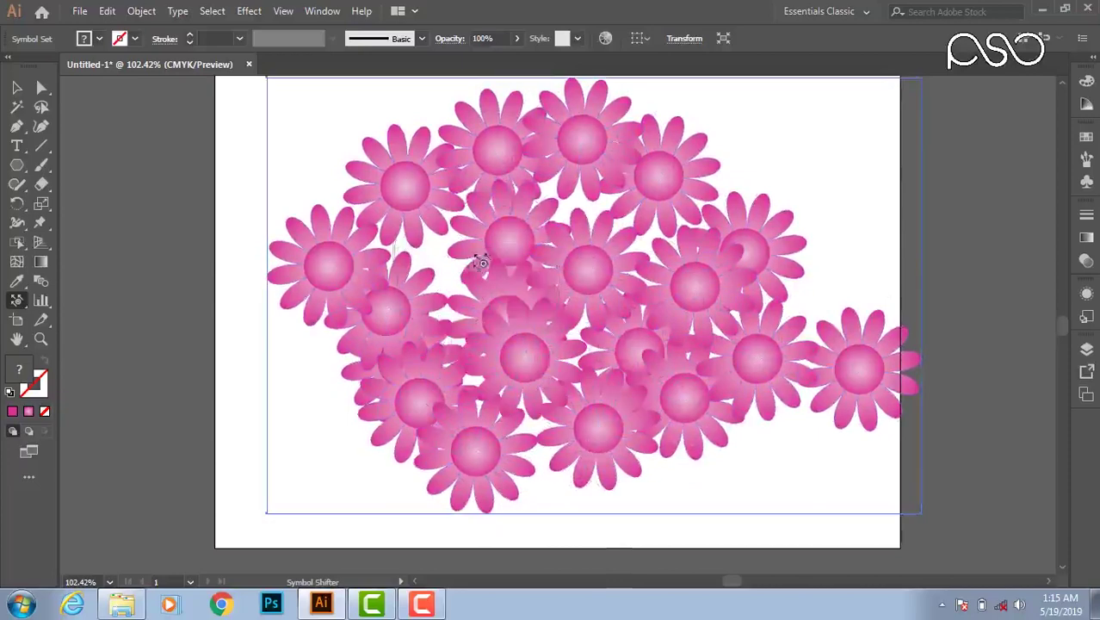
Push the central and left-side flowers further apart with the Symbol Shifter tool to fill the gaps in the set
drag(480, 263, 577, 249)
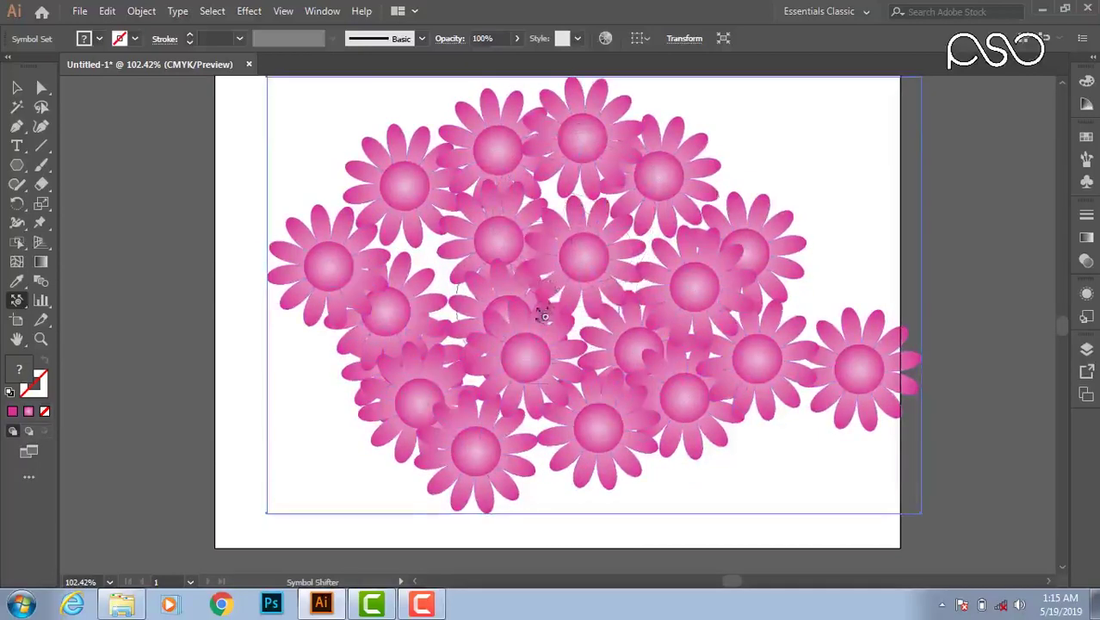
mouse_move(544, 317)
mouse_down()
mouse_move(452, 287)
mouse_move(467, 307)
mouse_move(405, 293)
mouse_move(375, 323)
mouse_up()
drag(561, 184, 551, 226)
drag(435, 337, 236, 396)
mouse_move(405, 384)
mouse_down()
mouse_move(426, 400)
mouse_move(406, 417)
mouse_up()
drag(407, 361, 439, 341)
drag(438, 265, 419, 286)
drag(503, 164, 508, 206)
drag(560, 267, 613, 241)
mouse_move(456, 275)
mouse_down()
mouse_move(495, 293)
mouse_move(526, 336)
mouse_move(536, 313)
mouse_up()
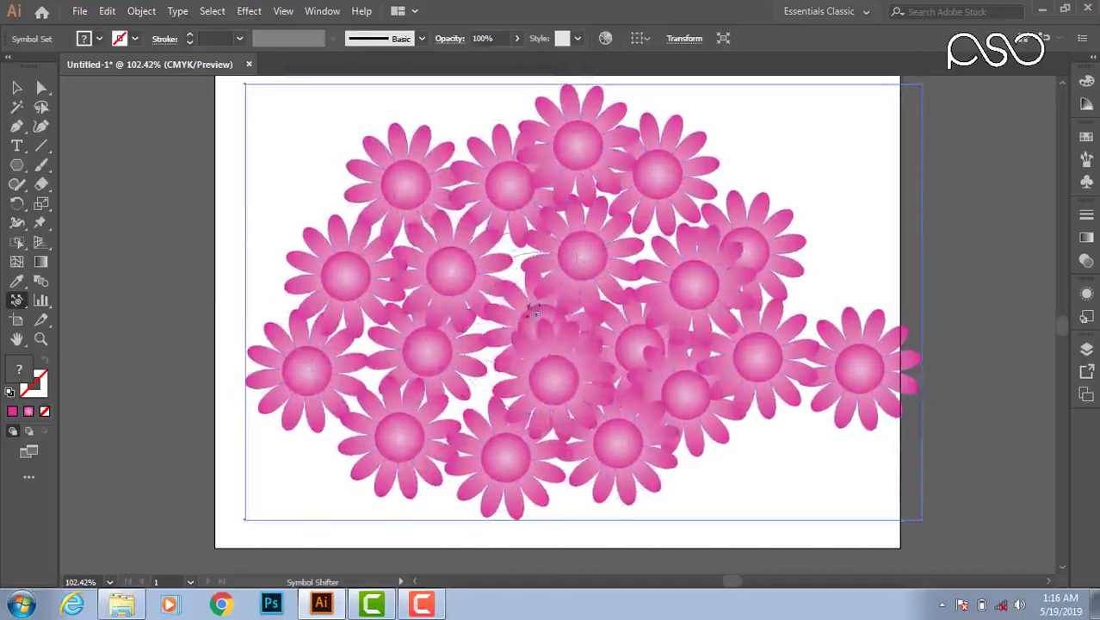
Draw the flowers closer together around the middle of the set and push them slightly back apart with the Symbol Scruncher tool
click(16, 300)
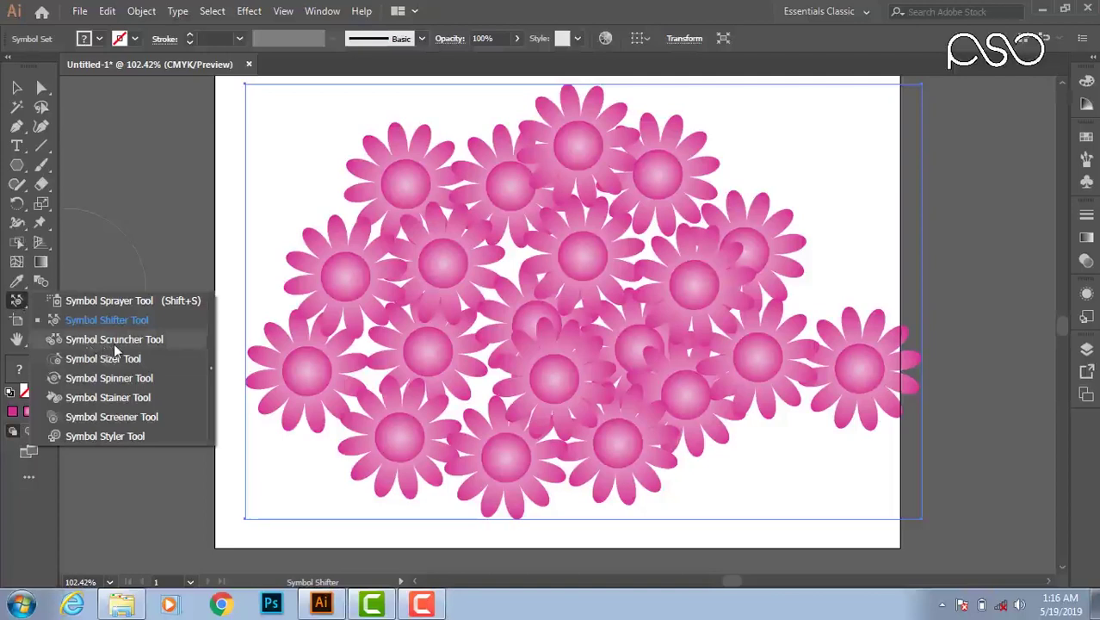
click(114, 341)
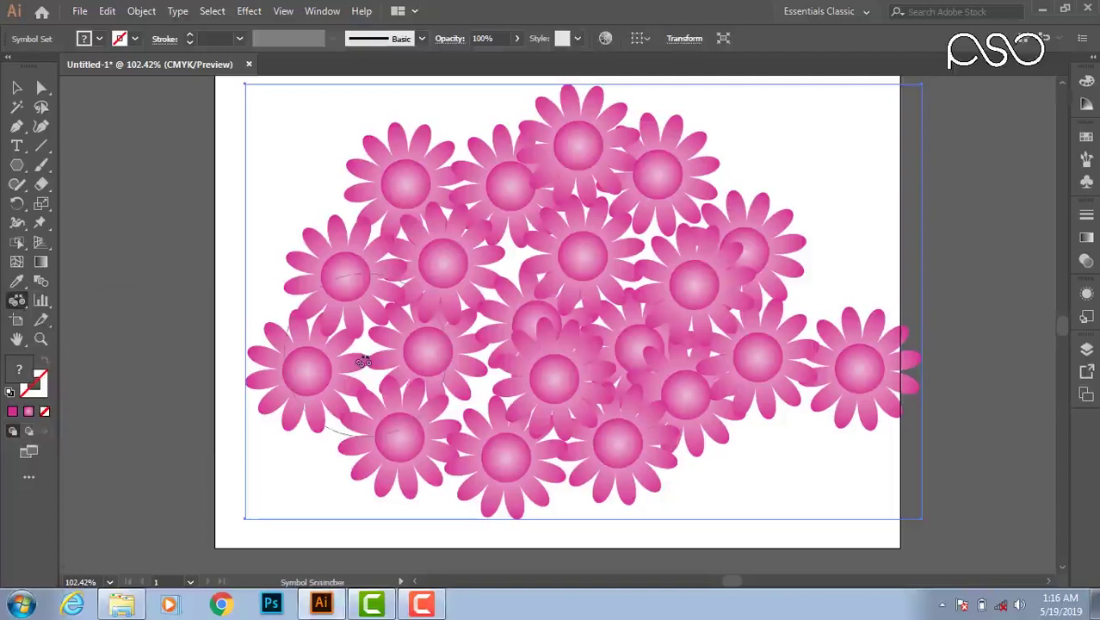
mouse_move(599, 274)
mouse_down()
mouse_move(468, 263)
mouse_move(516, 259)
mouse_move(481, 263)
mouse_move(549, 289)
mouse_move(511, 288)
mouse_move(521, 333)
mouse_up()
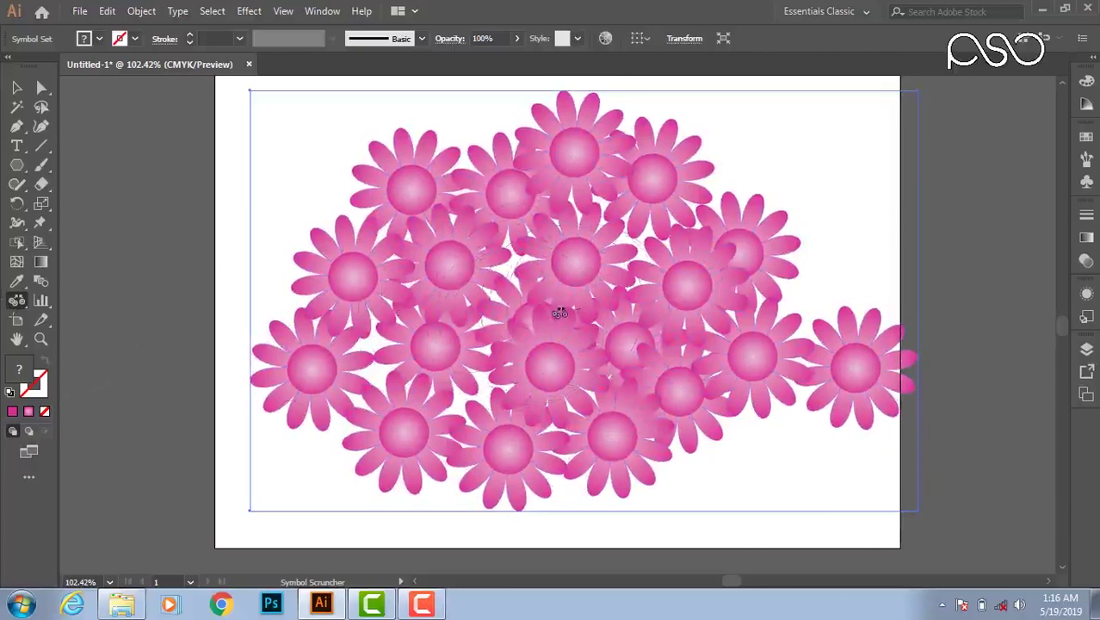
mouse_move(556, 312)
mouse_down()
mouse_move(500, 310)
mouse_move(564, 317)
mouse_up()
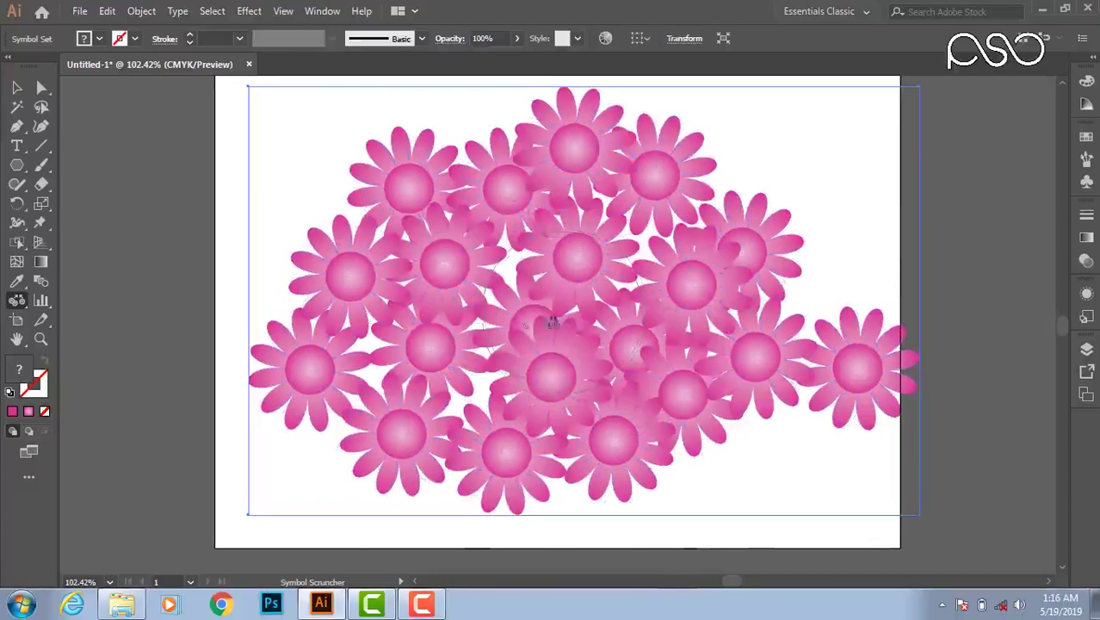
Enlarge the upper-left flower and the two large flowers in the middle of the set with the Symbol Sizer tool
click(22, 303)
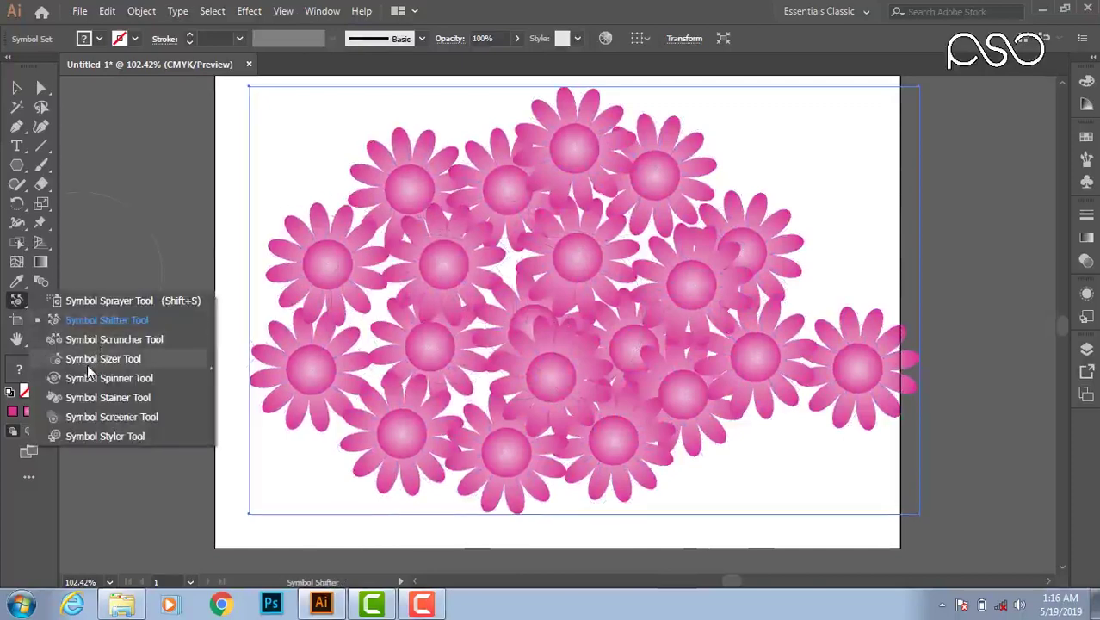
click(111, 359)
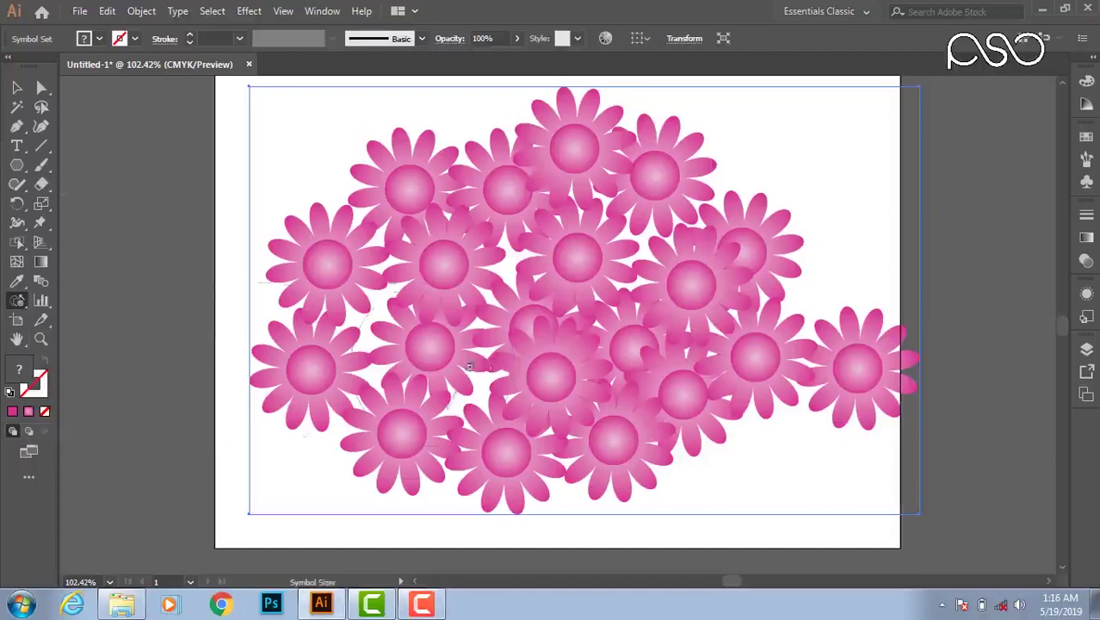
mouse_move(331, 269)
mouse_down()
mouse_move(331, 258)
mouse_move(331, 271)
mouse_up()
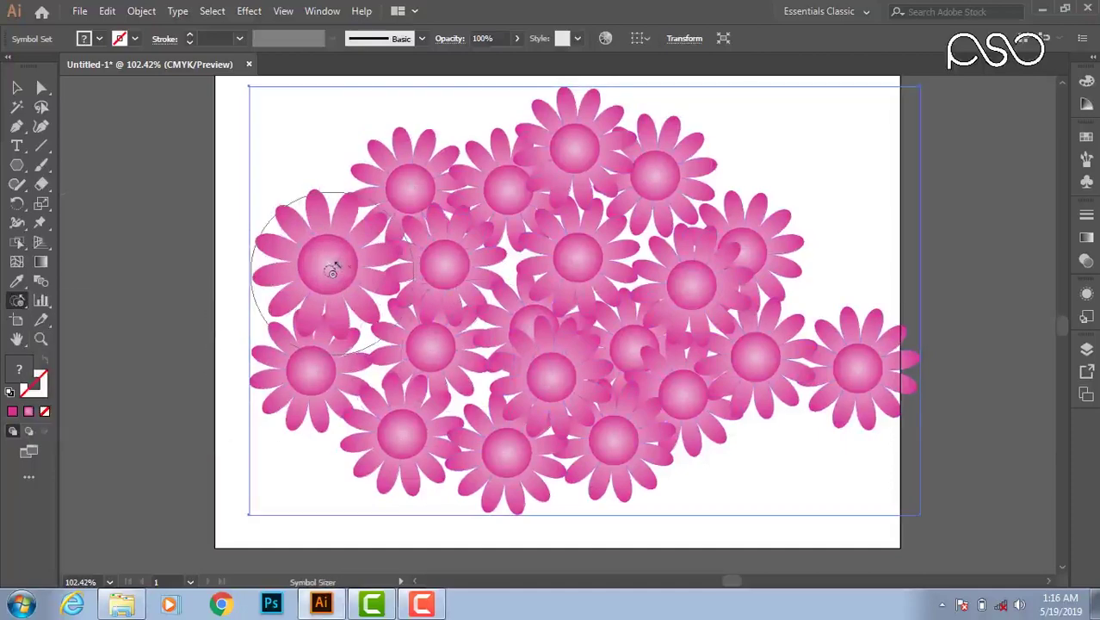
drag(585, 265, 582, 253)
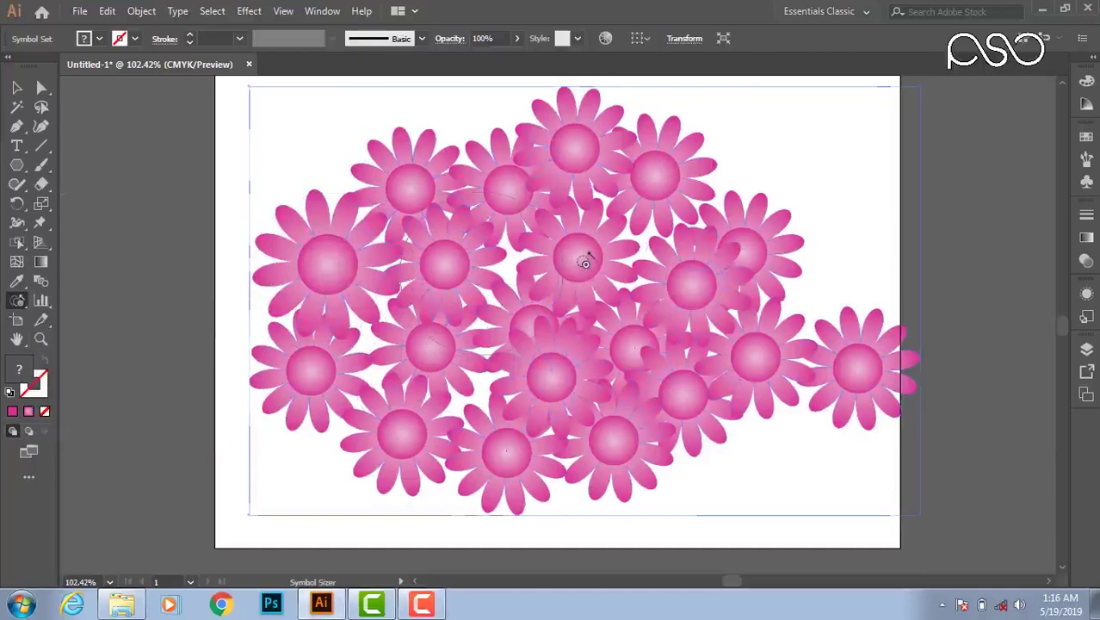
drag(537, 355, 524, 352)
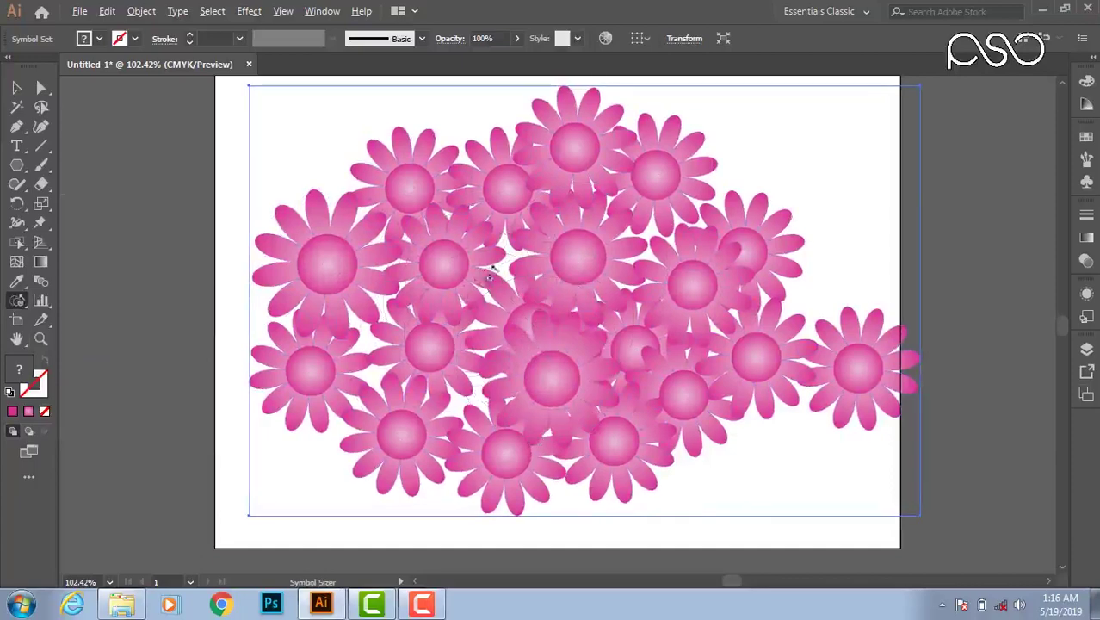
Shrink a scattering of flowers along the upper, lower-left and right parts of the set with the Symbol Sizer tool
drag(510, 207, 506, 190)
alt+click(417, 427)
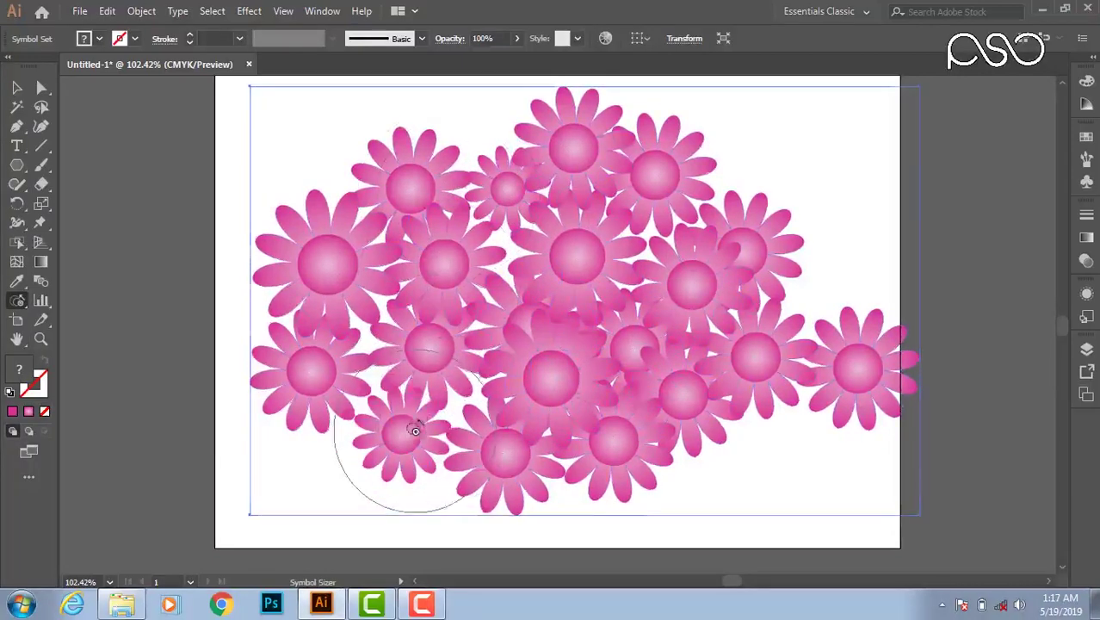
alt+click(638, 449)
alt+click(688, 285)
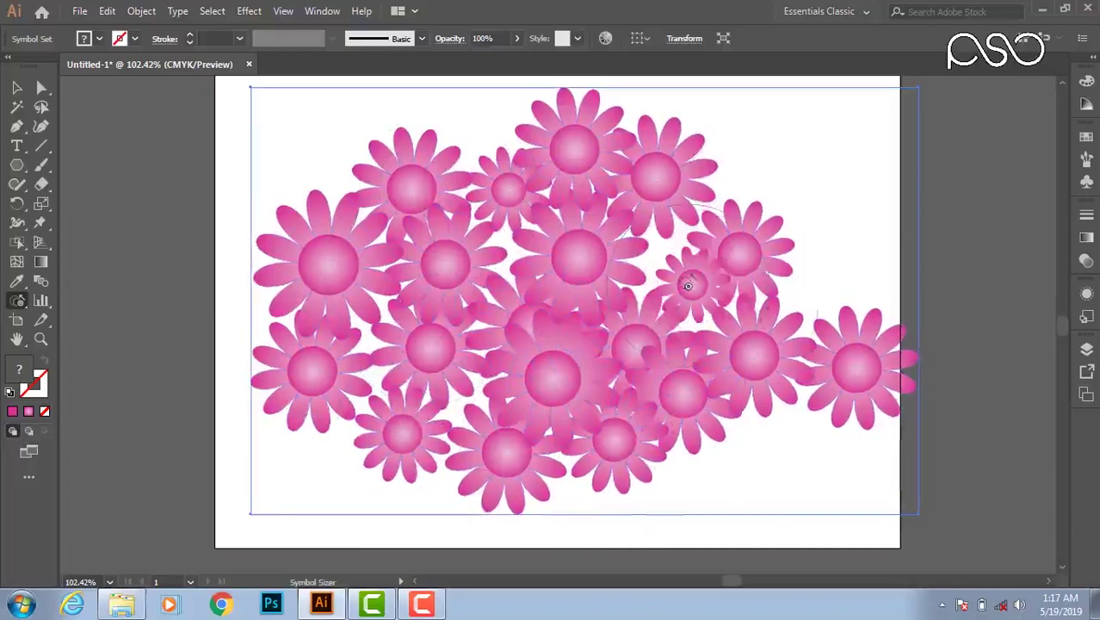
alt+click(424, 347)
alt+click(384, 427)
alt+click(424, 186)
alt+click(658, 177)
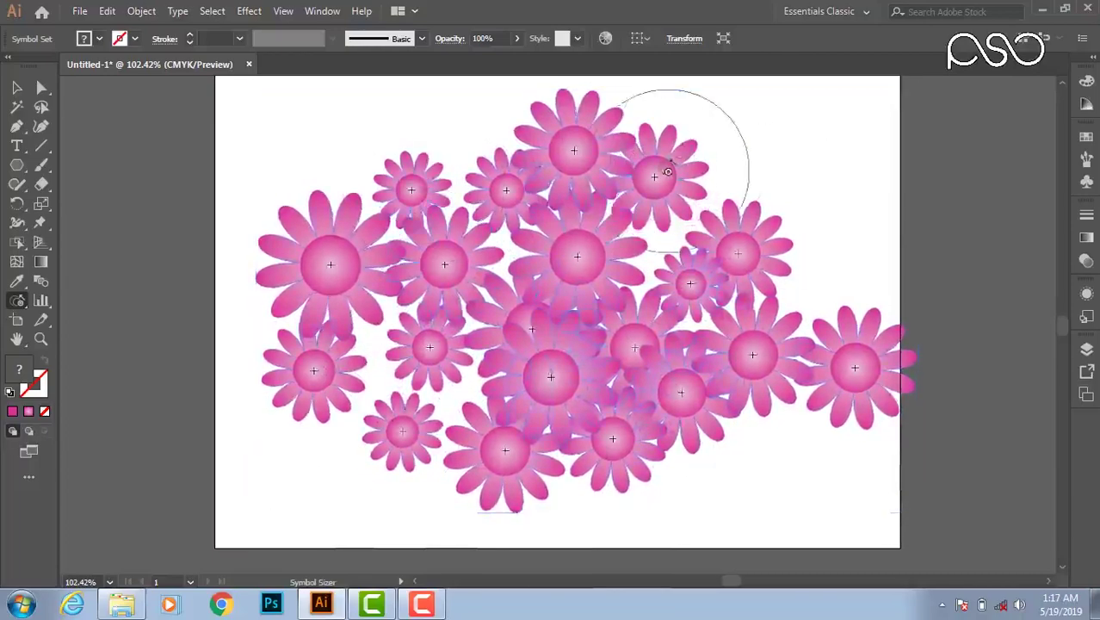
alt+click(849, 365)
alt+click(628, 332)
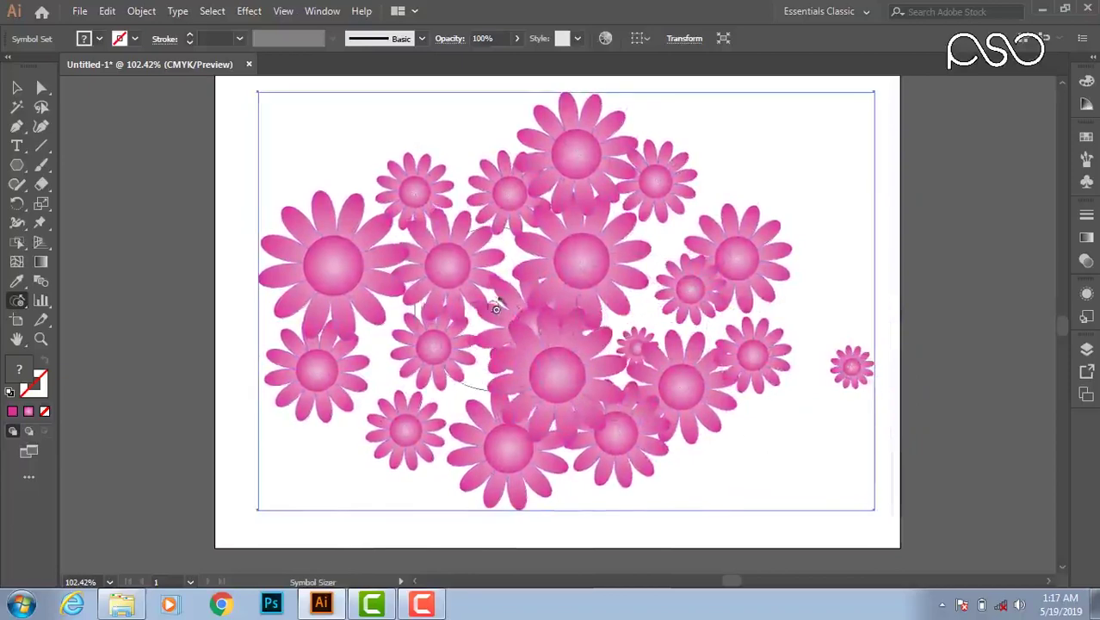
Shift the flower hidden behind the large central one up and to the left with the Symbol Shifter tool
drag(17, 301, 103, 320)
drag(514, 320, 478, 284)
Rotate the large left flower and the flowers in the upper middle of the set with the Symbol Spinner tool
drag(17, 300, 85, 390)
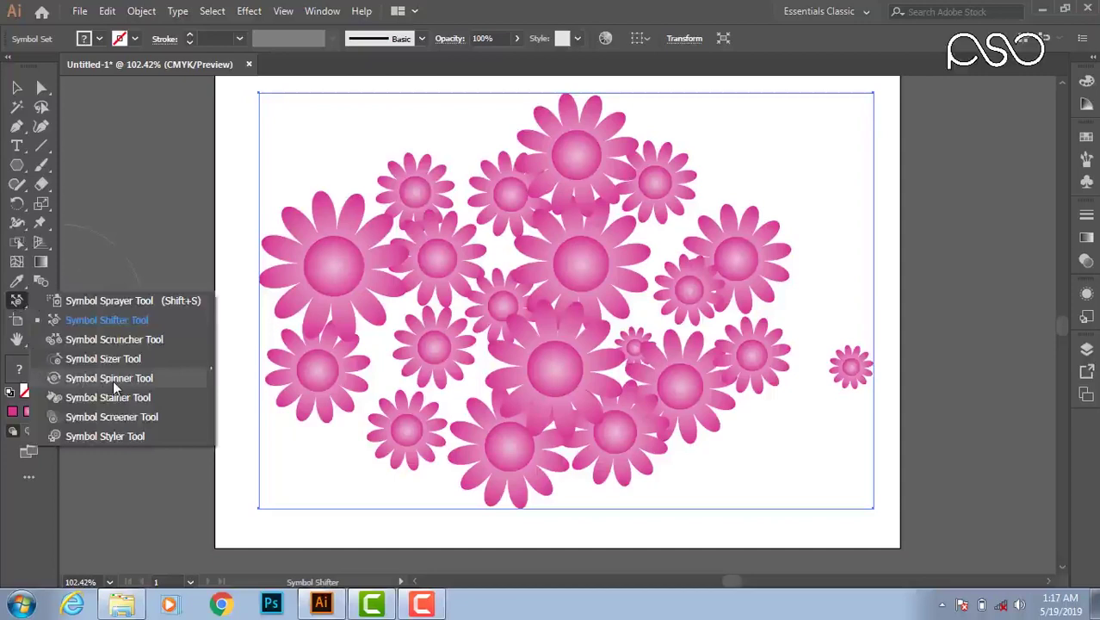
drag(112, 383, 113, 381)
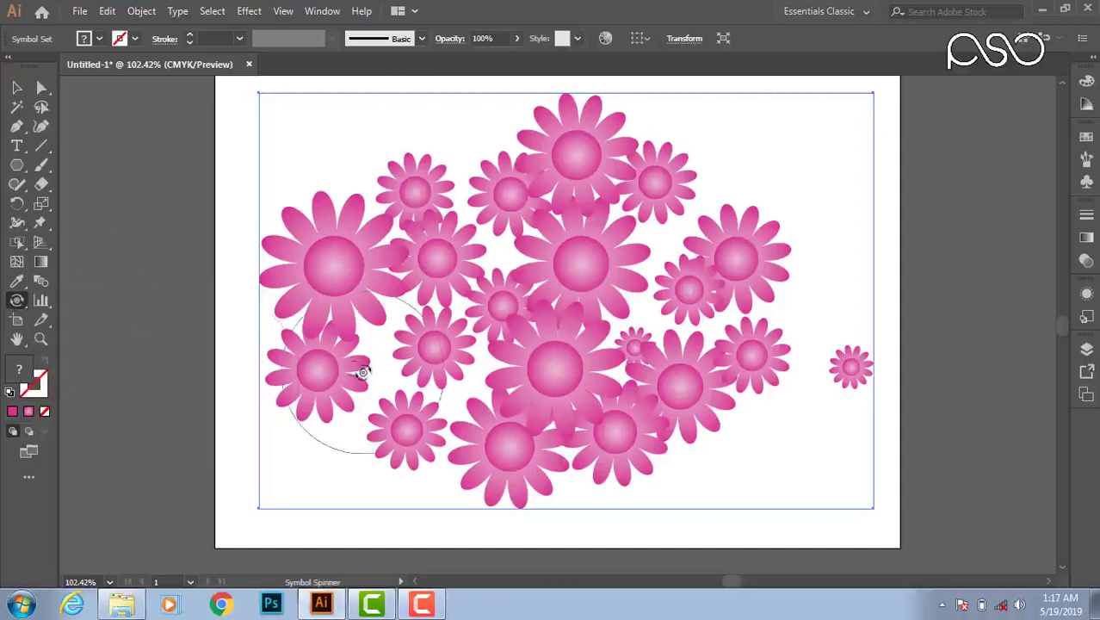
mouse_move(425, 354)
mouse_down()
mouse_move(401, 344)
mouse_move(435, 347)
mouse_move(419, 332)
mouse_up()
drag(339, 272, 369, 276)
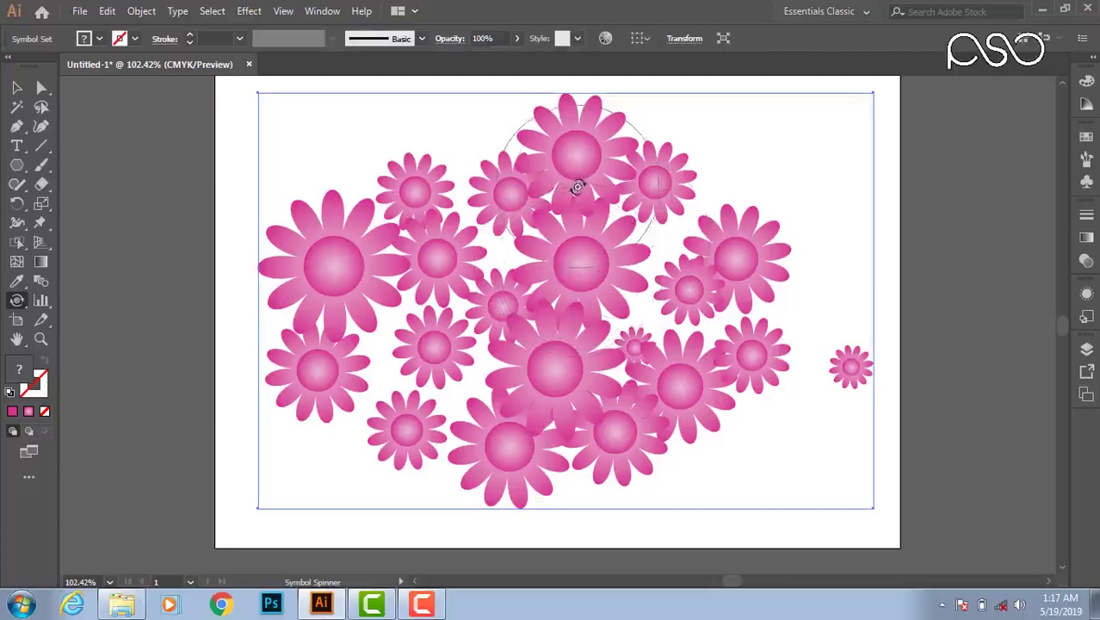
mouse_move(511, 186)
mouse_down()
mouse_move(491, 187)
mouse_move(527, 209)
mouse_move(499, 192)
mouse_move(498, 224)
mouse_up()
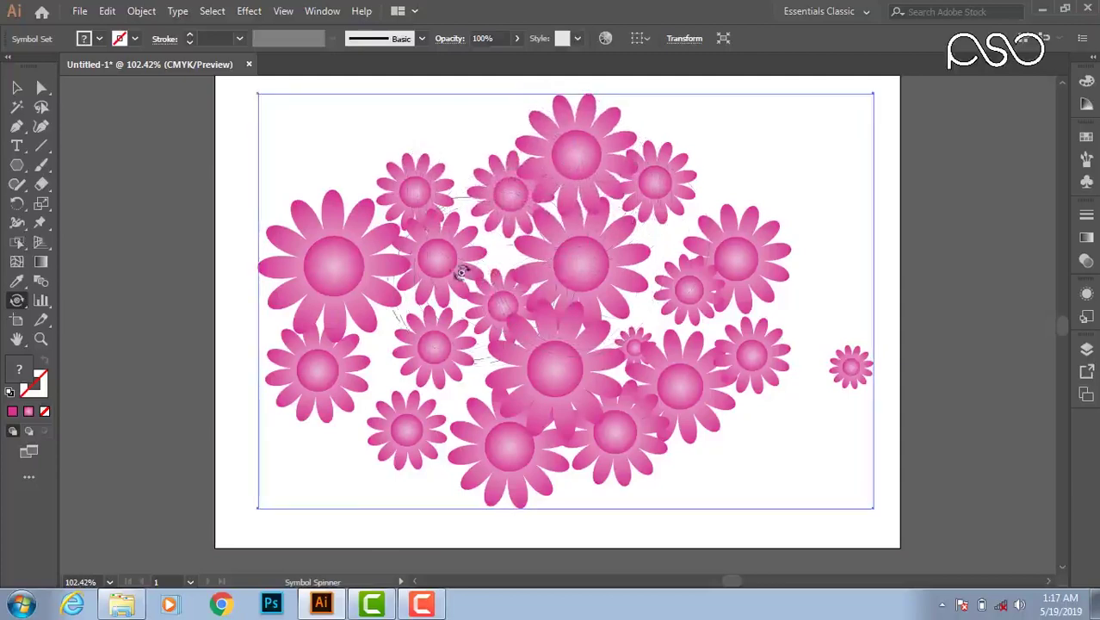
drag(489, 265, 488, 264)
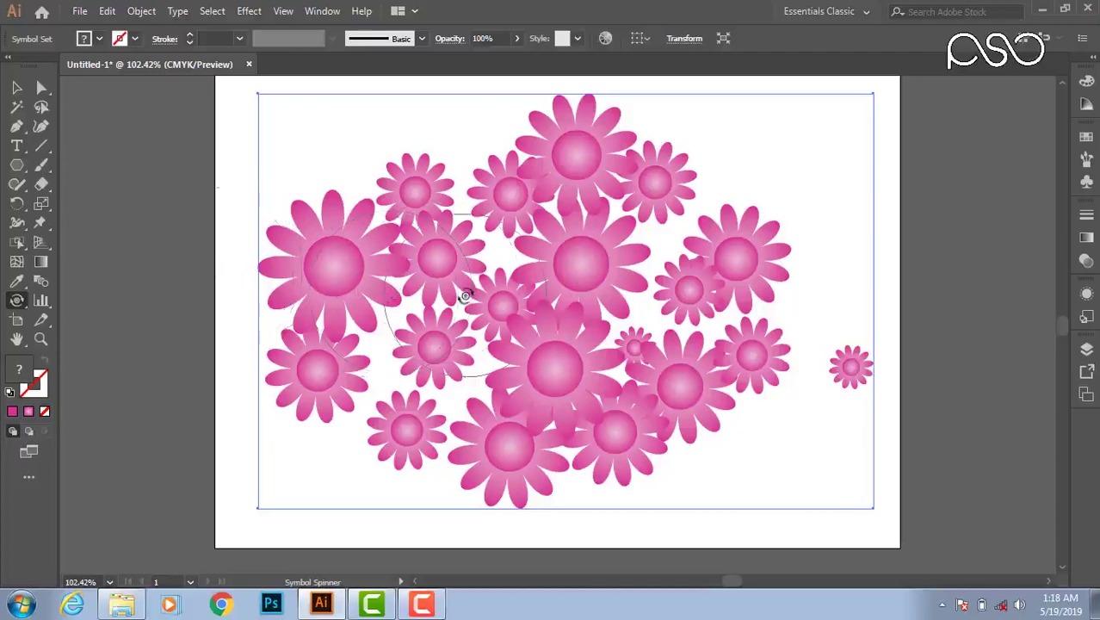
Stain the topmost, large central and lower-left flowers with the yellow swatch using the Symbol Stainer tool
click(19, 304)
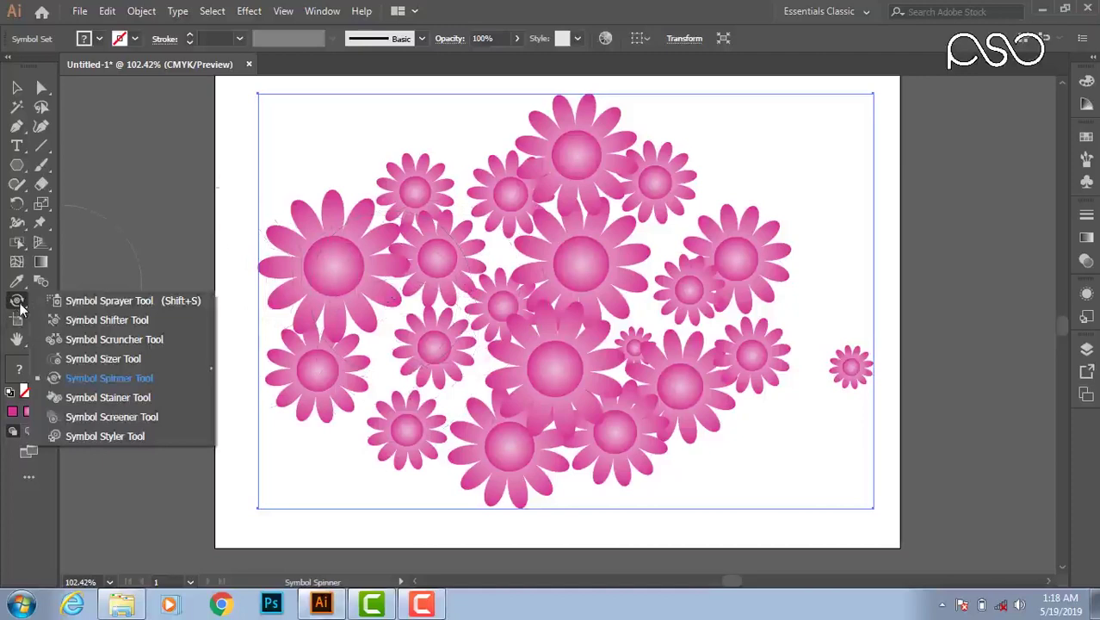
click(94, 400)
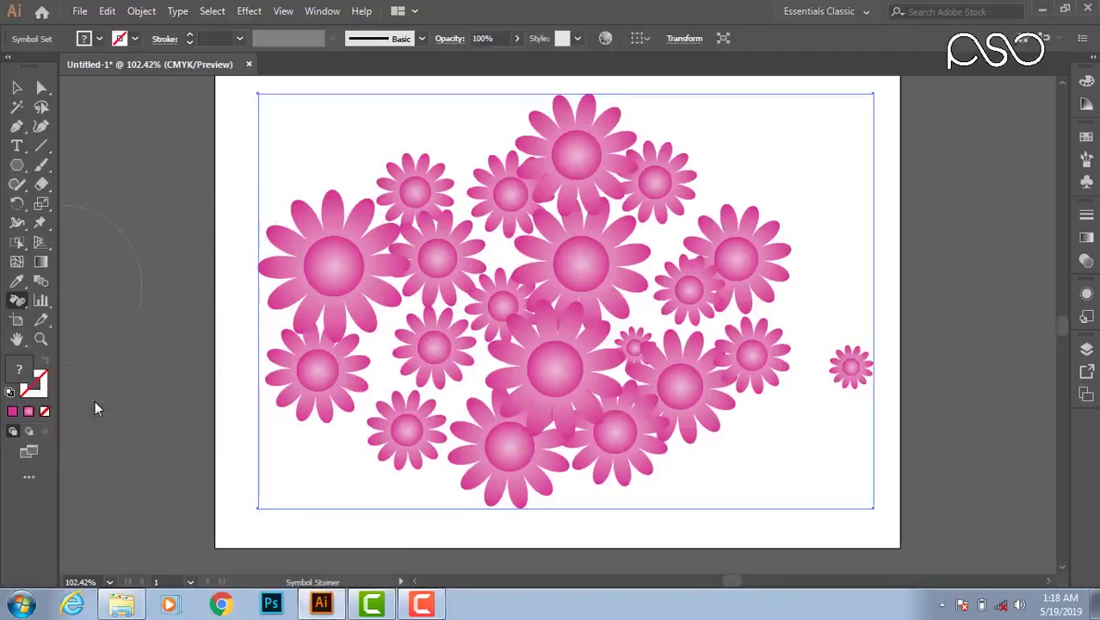
click(508, 316)
click(599, 327)
click(1087, 138)
click(941, 181)
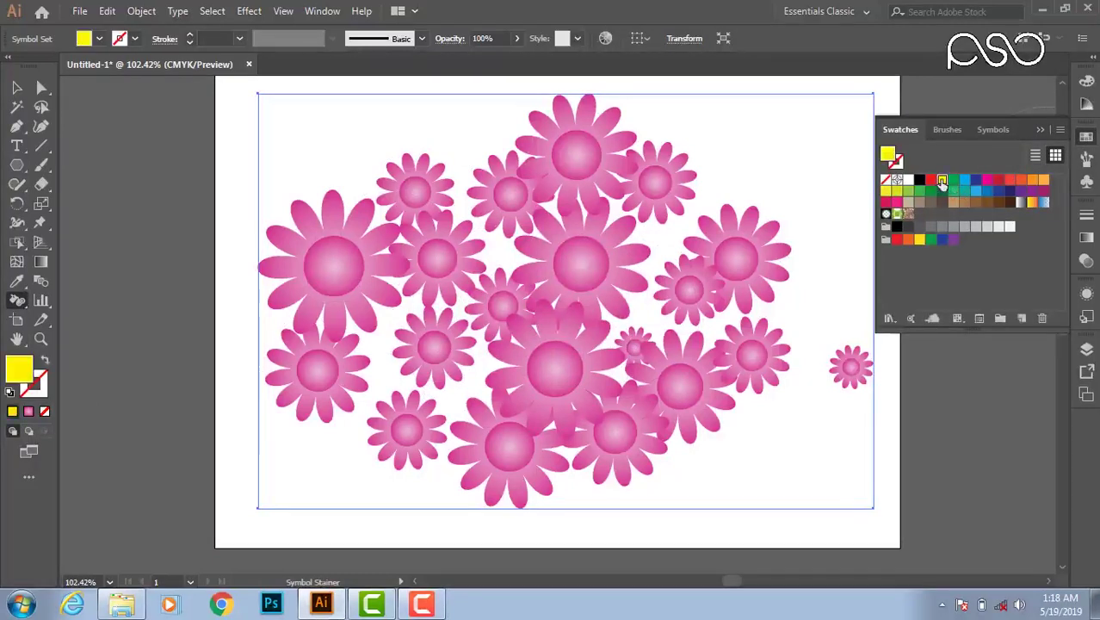
click(567, 168)
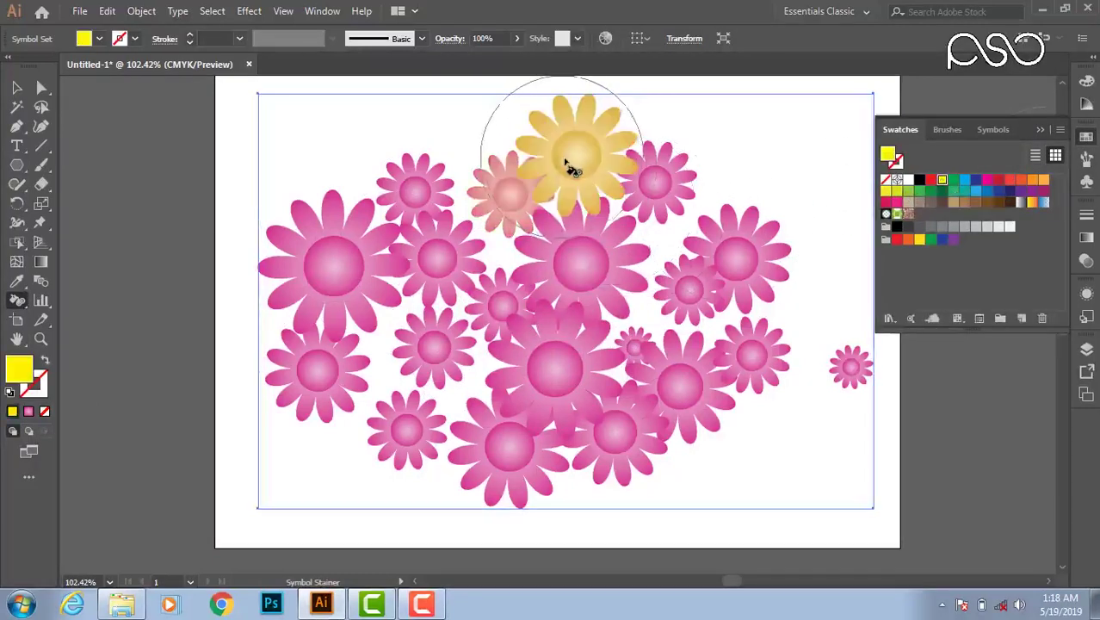
click(555, 385)
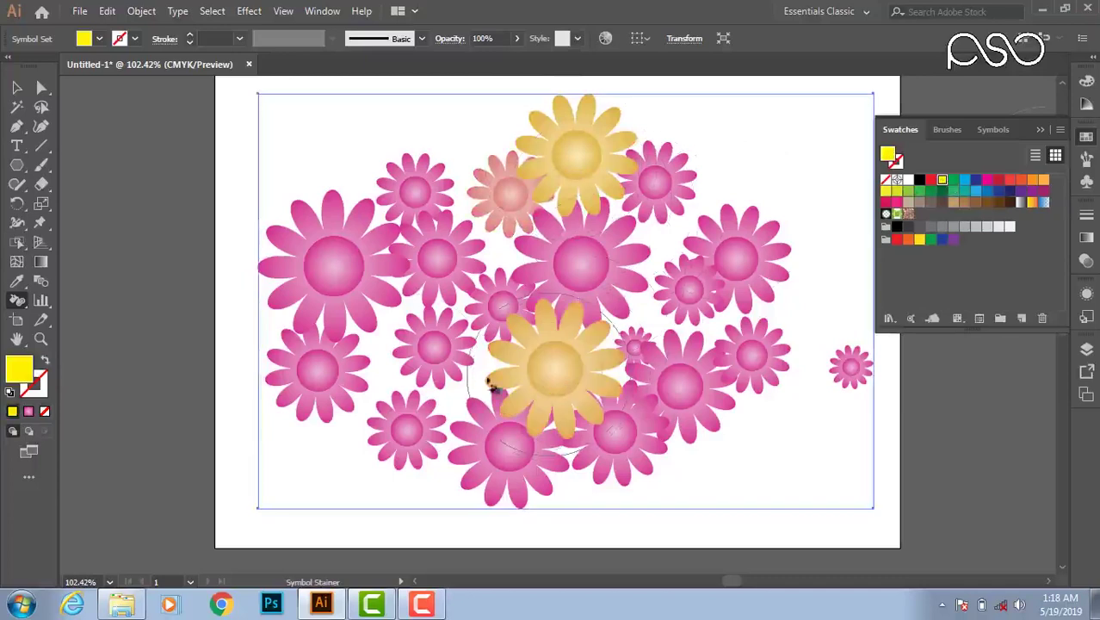
click(314, 370)
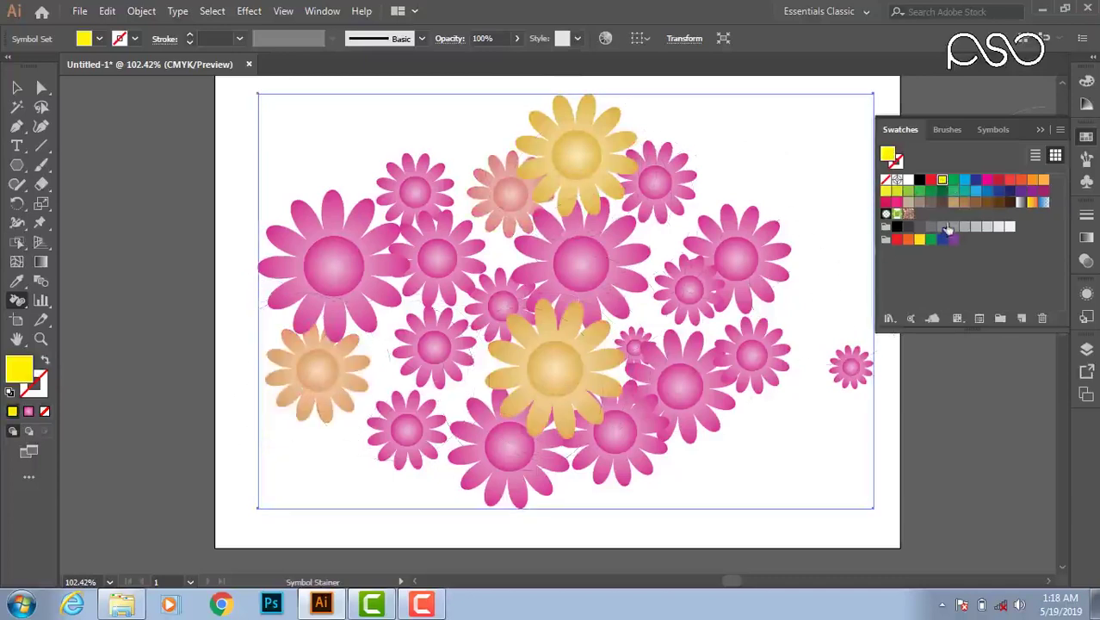
Stain the largest flower on the left side and the upper-right flower with the light blue swatch
click(965, 180)
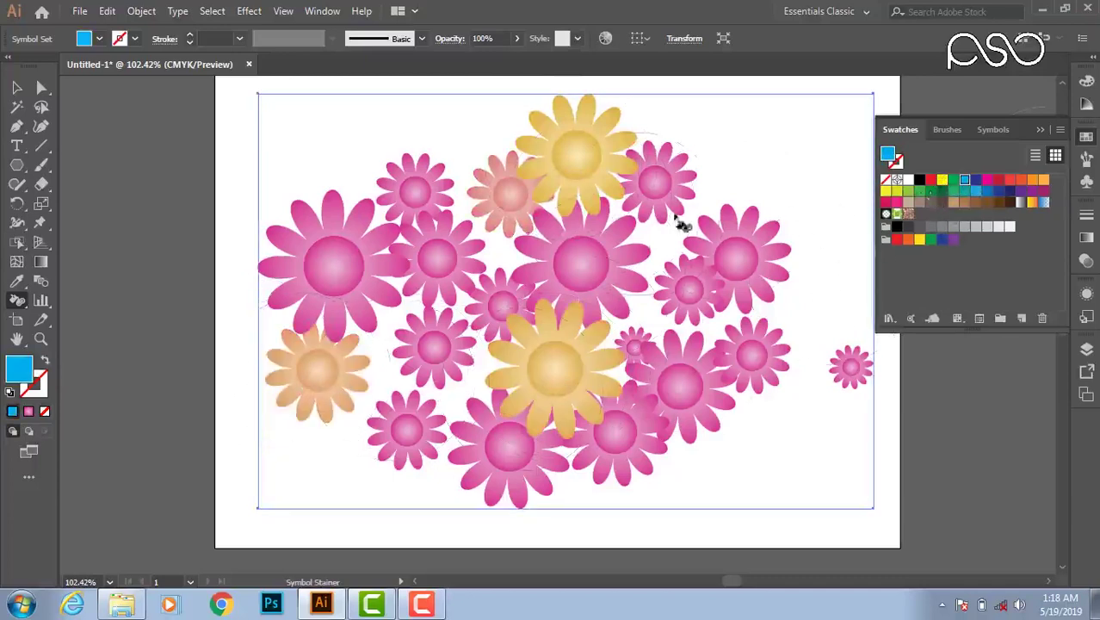
click(336, 268)
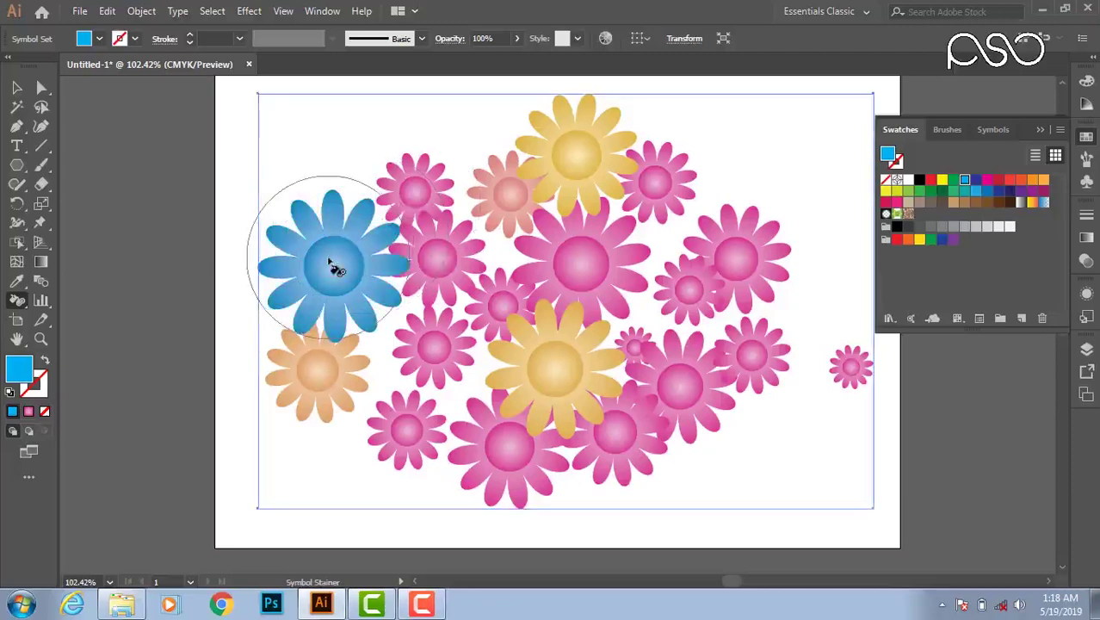
click(748, 274)
drag(748, 274, 849, 285)
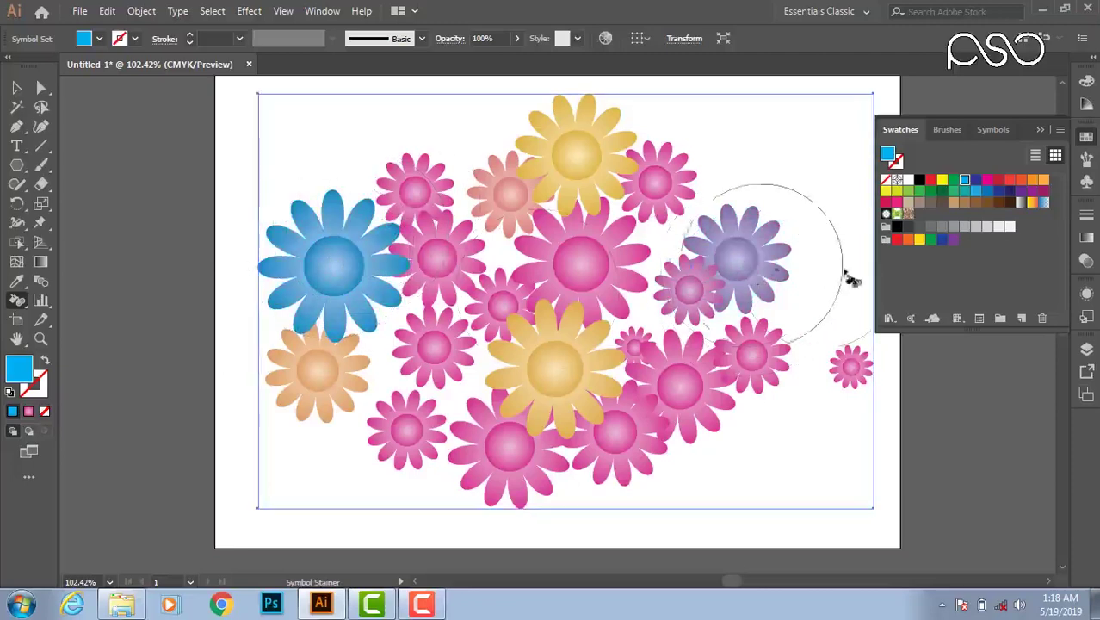
Stain the flower beside the large blue one and the bottommost flower orange, and the large upper-central flower blue
click(1035, 182)
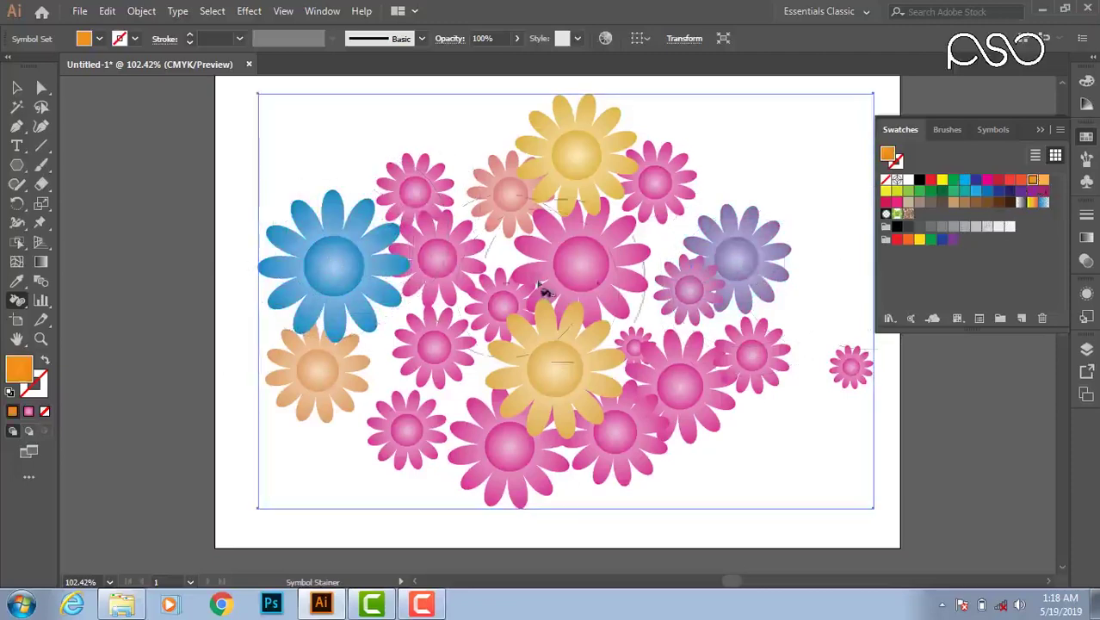
click(440, 267)
click(495, 465)
click(977, 192)
click(581, 264)
Stain the upper-central, small centre-left and lower-right flowers green, and the large central flower dark brown
click(953, 191)
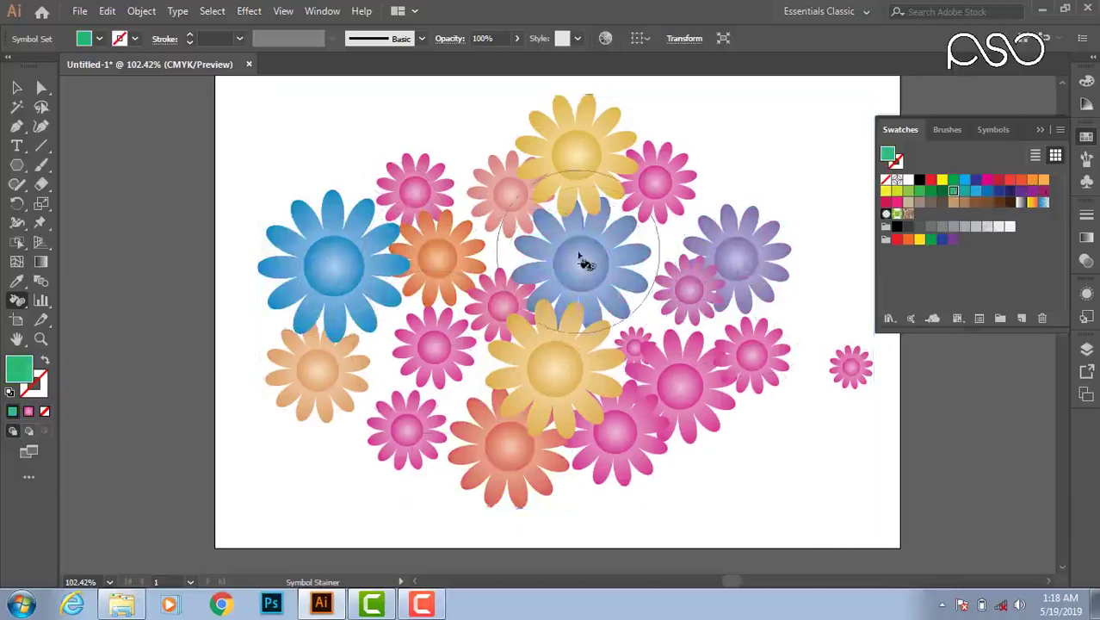
click(582, 255)
click(431, 344)
click(693, 389)
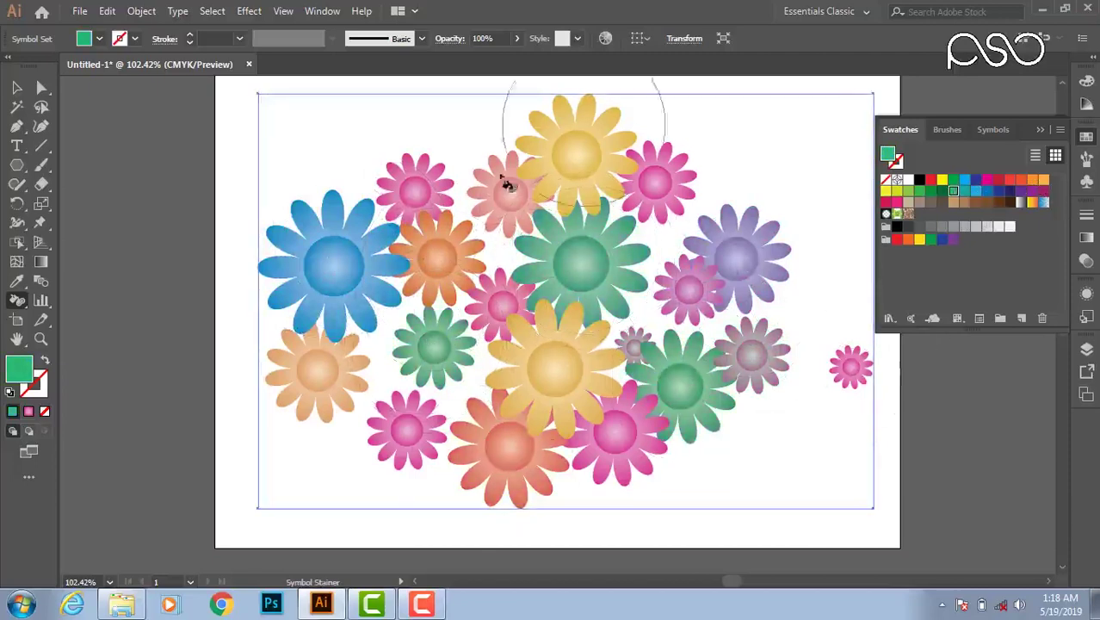
click(998, 203)
click(565, 379)
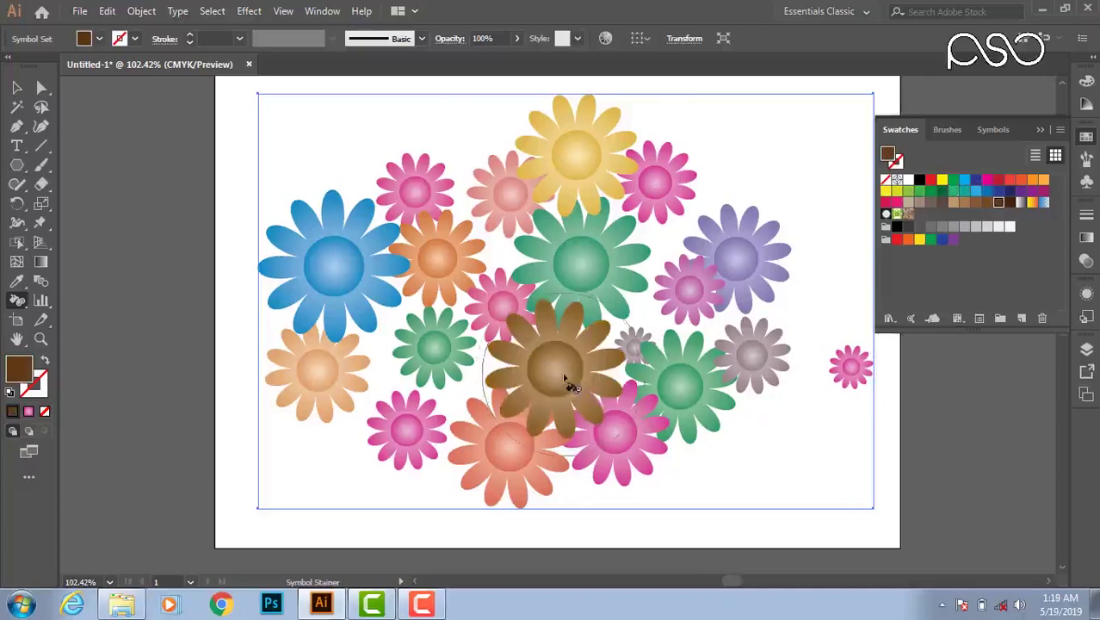
Fade the large blue, the upper salmon and the small centre-left green flowers with the Symbol Screener, then restore the green one's opacity
click(18, 298)
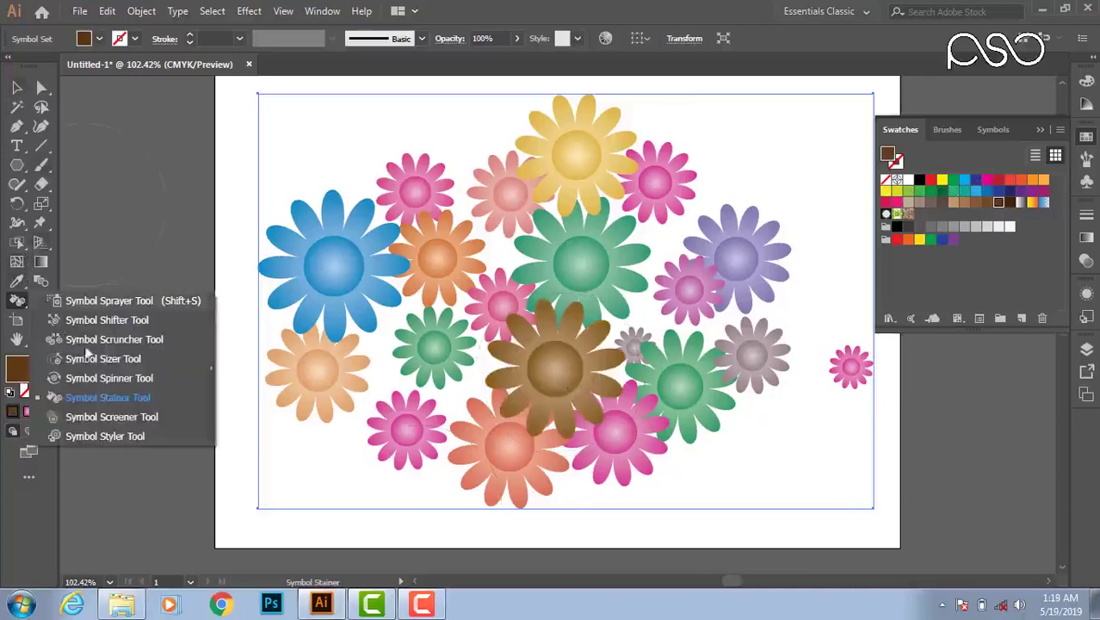
click(114, 417)
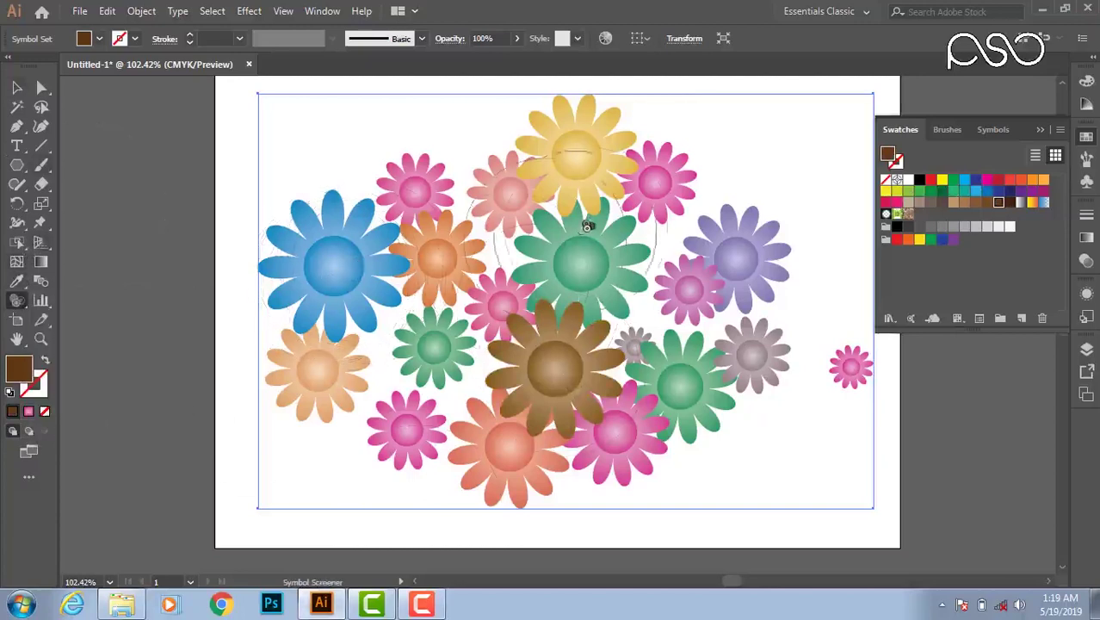
drag(319, 255, 324, 266)
drag(502, 208, 503, 208)
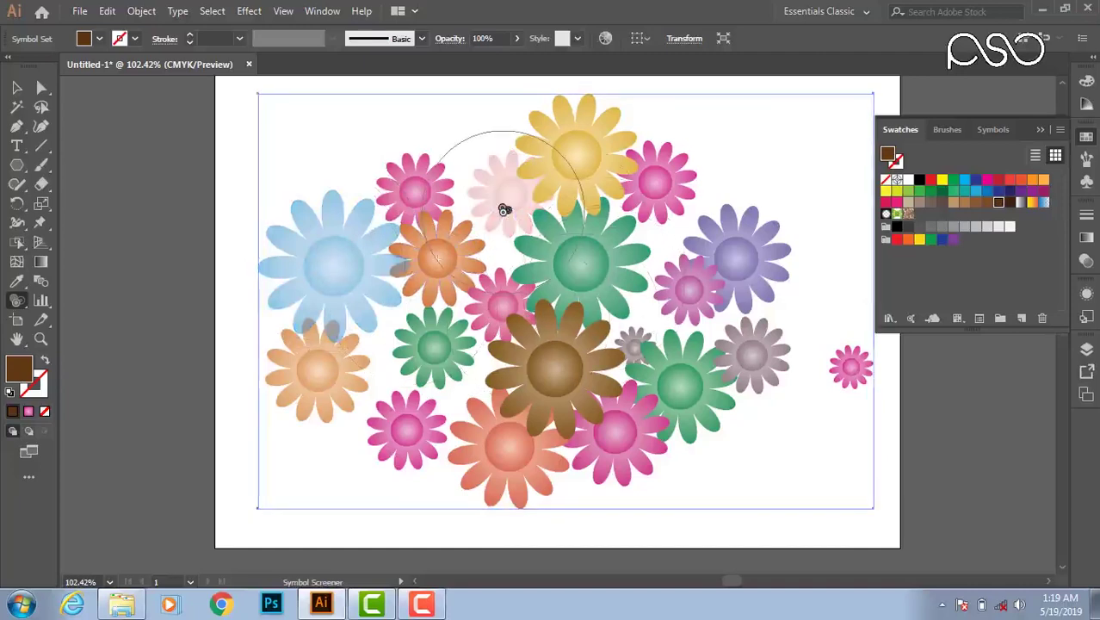
drag(446, 348, 447, 349)
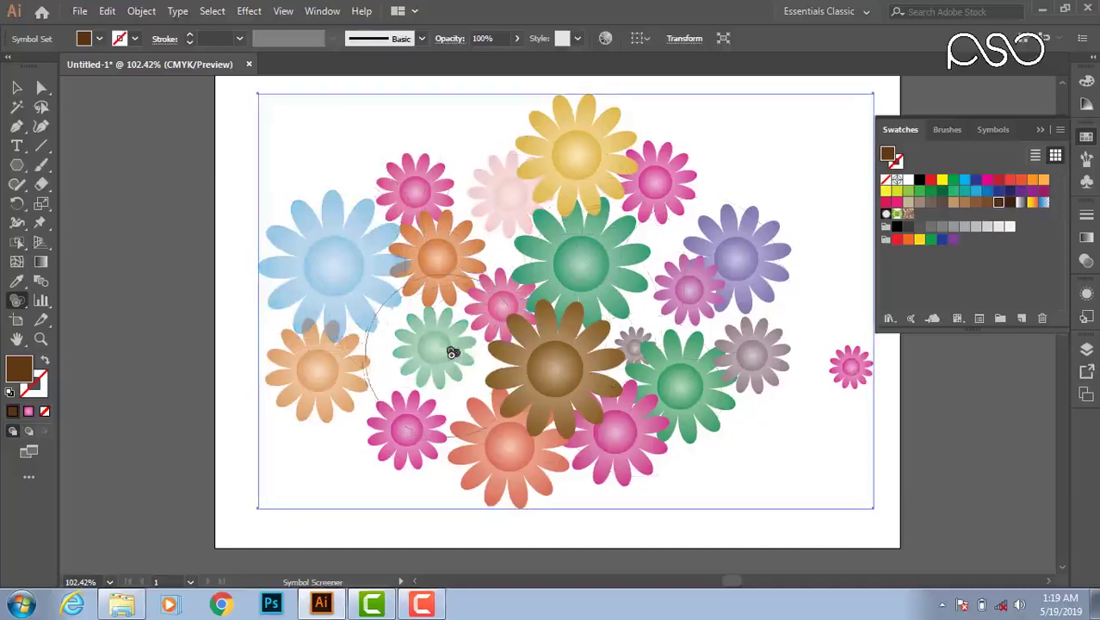
key(space)
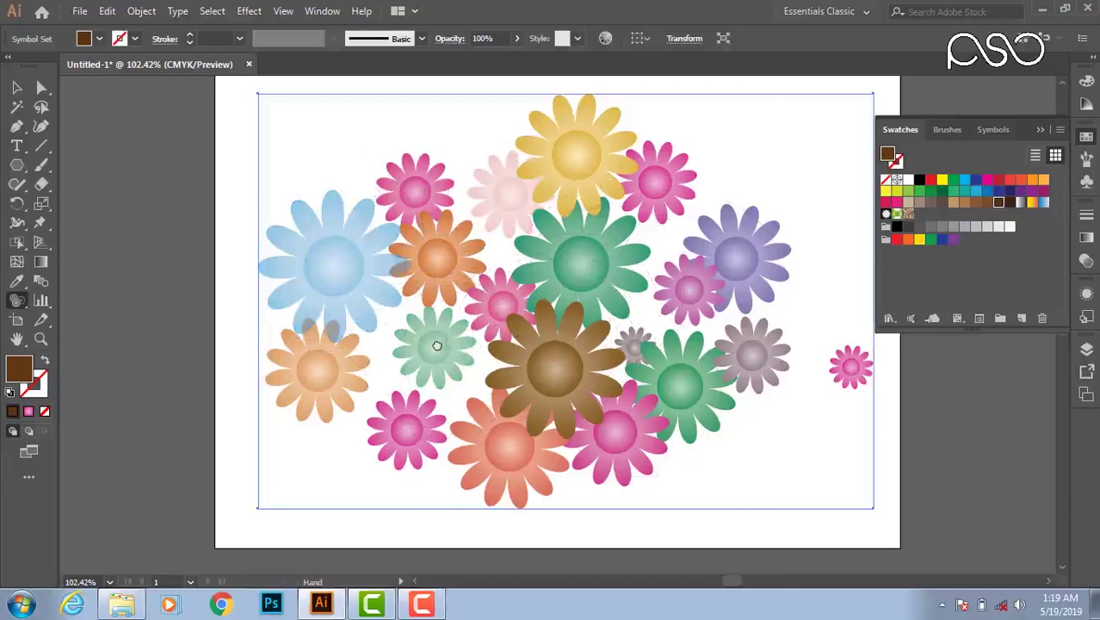
alt+click(437, 345)
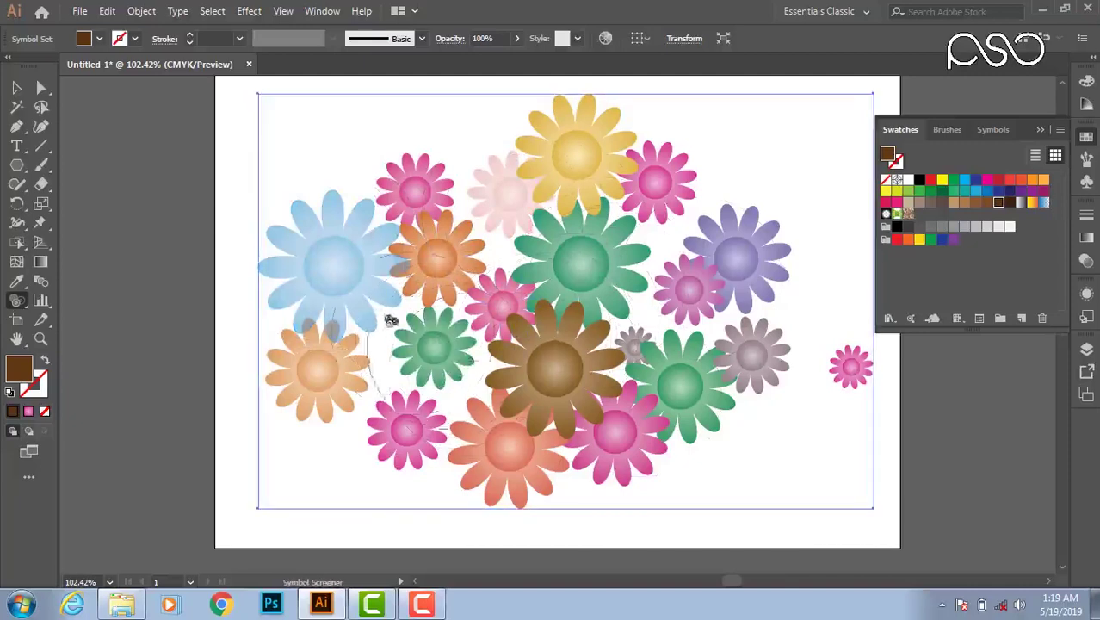
Fade the smallest grey flower, the small centre-left green flower, the two overlapping purple flowers and the far-right pink flower
click(632, 348)
click(437, 347)
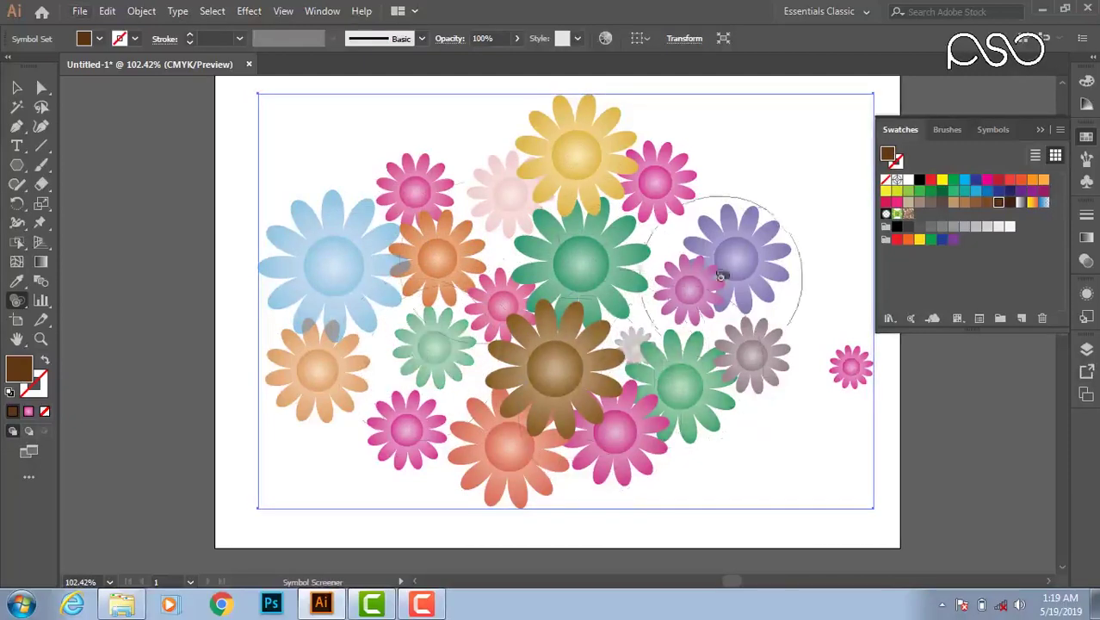
click(720, 276)
click(847, 364)
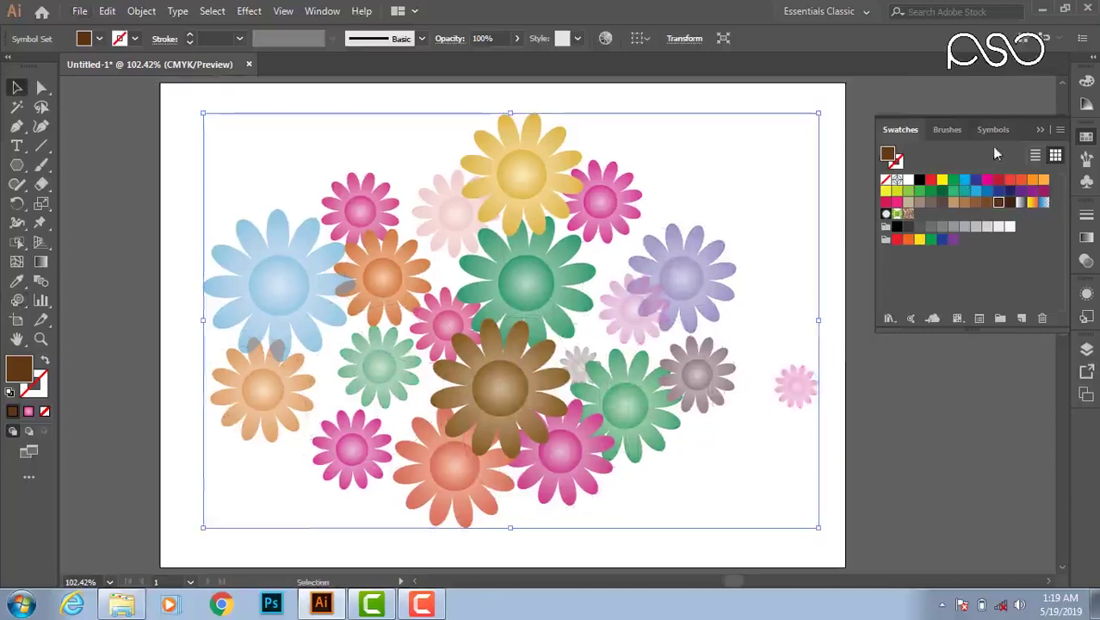
Replace the symbol used in the whole flower set with the red daisy from the symbol library
click(993, 130)
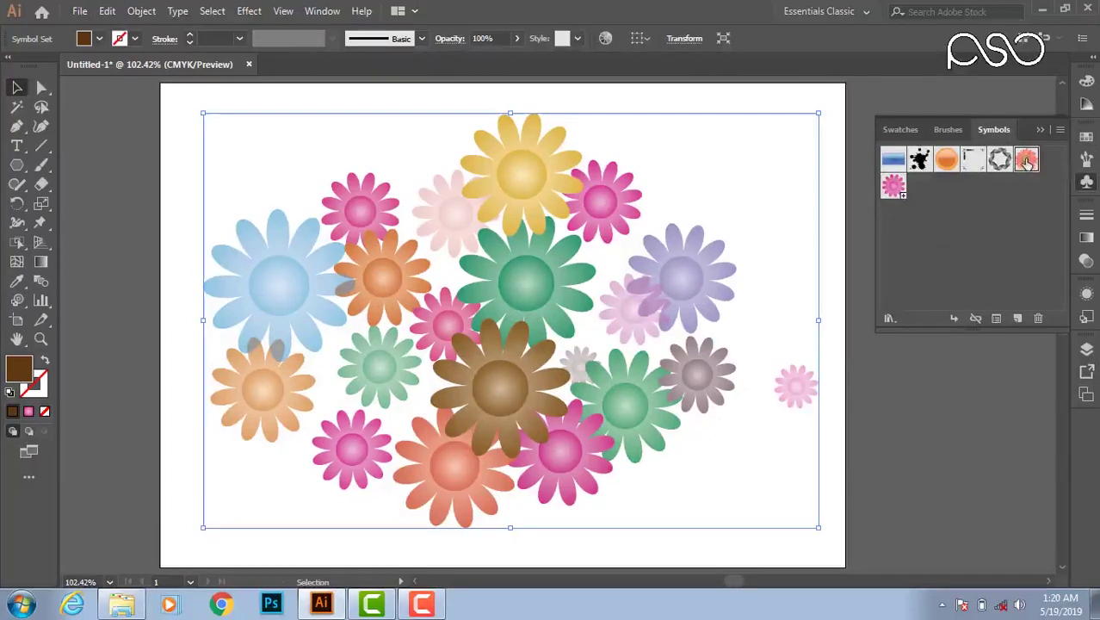
click(1061, 130)
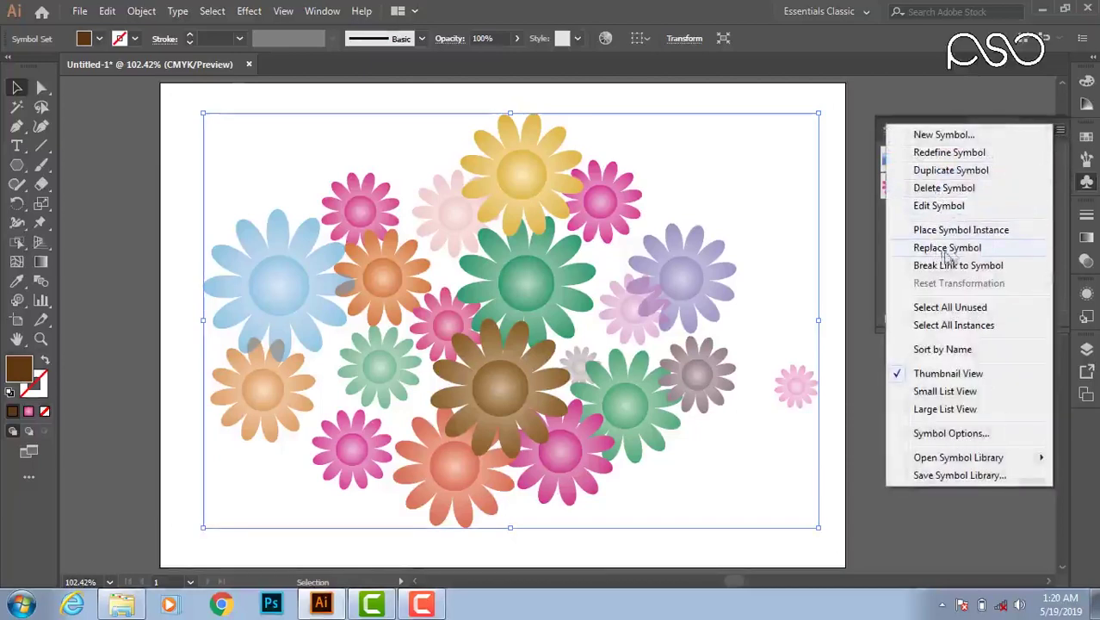
click(958, 253)
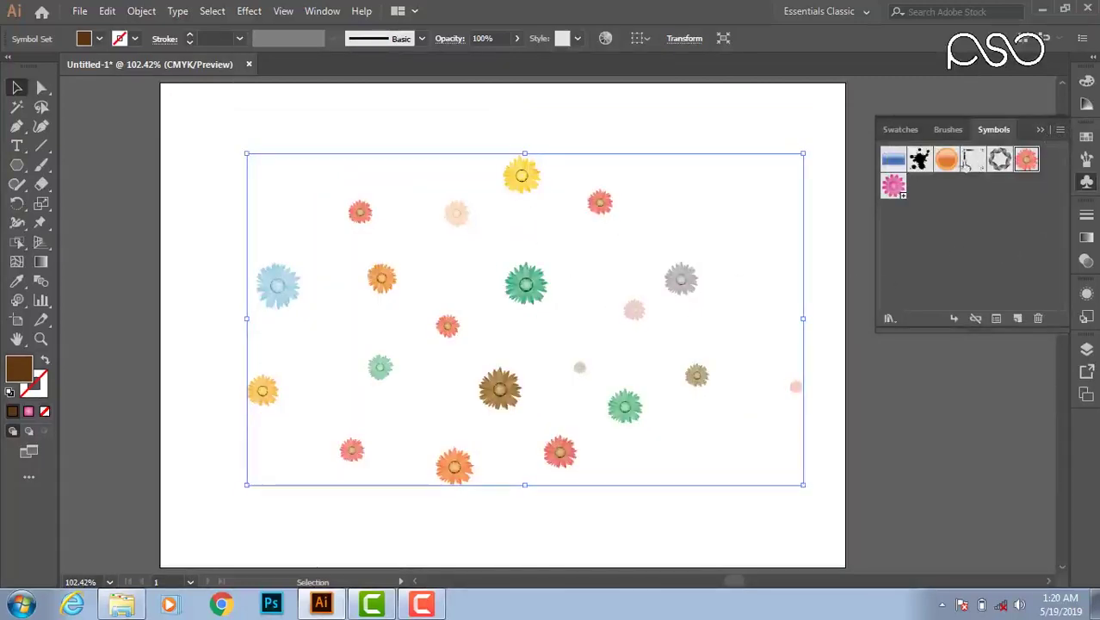
Try replacing the set's symbol with the glossy orange orb, and undo both symbol replacements
click(949, 163)
click(1060, 130)
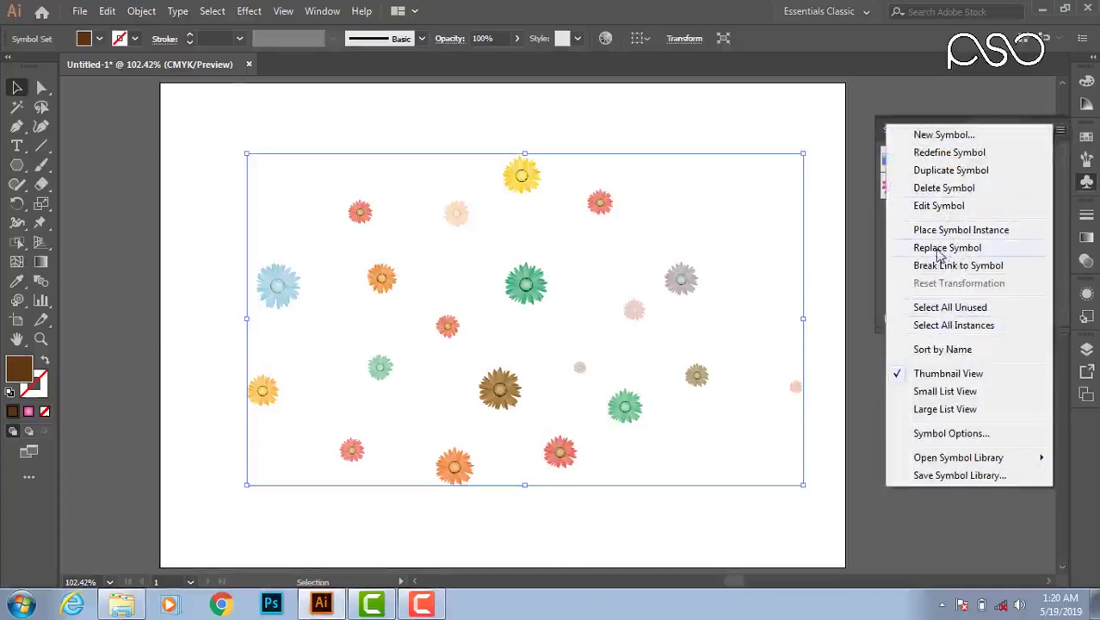
click(936, 248)
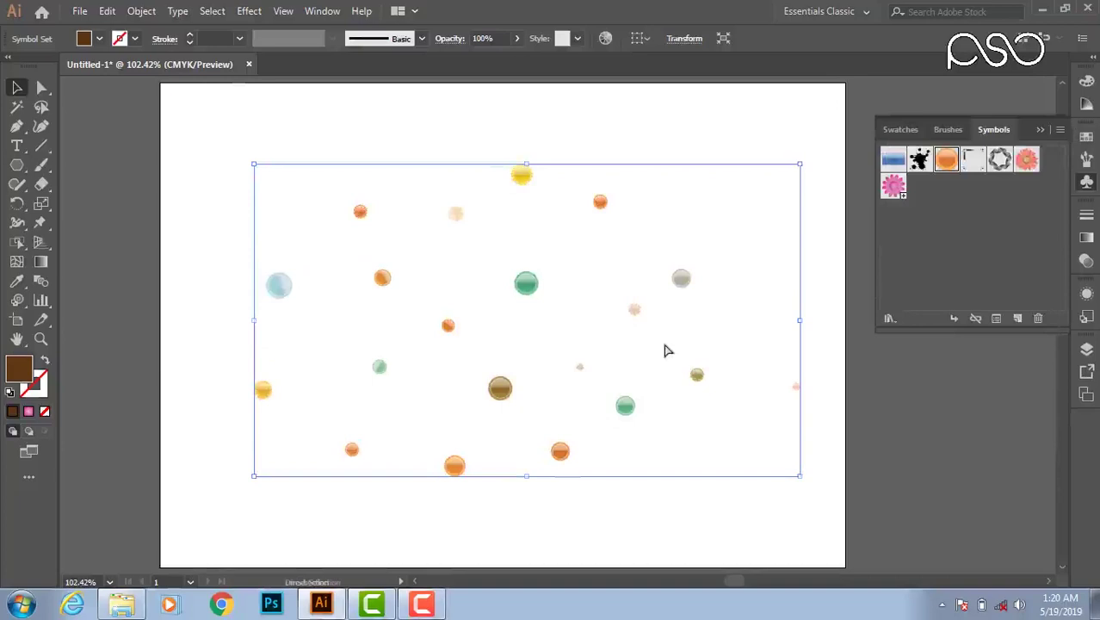
key(ctrl+z)
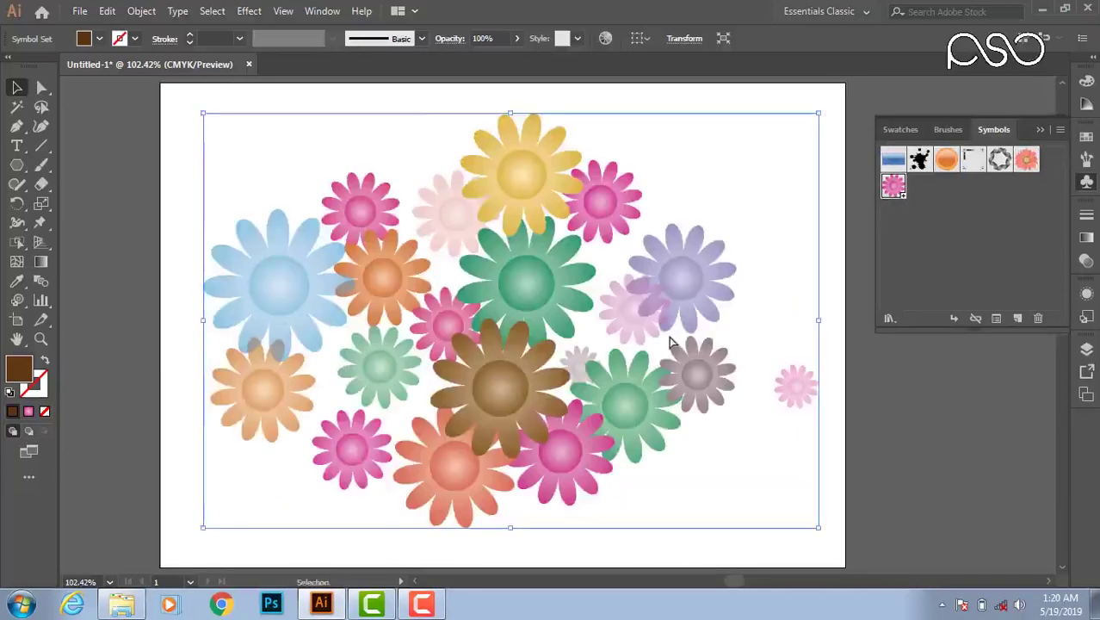
Examine the flower set at 150% zoom, moving across the artwork with the Hand tool
click(30, 297)
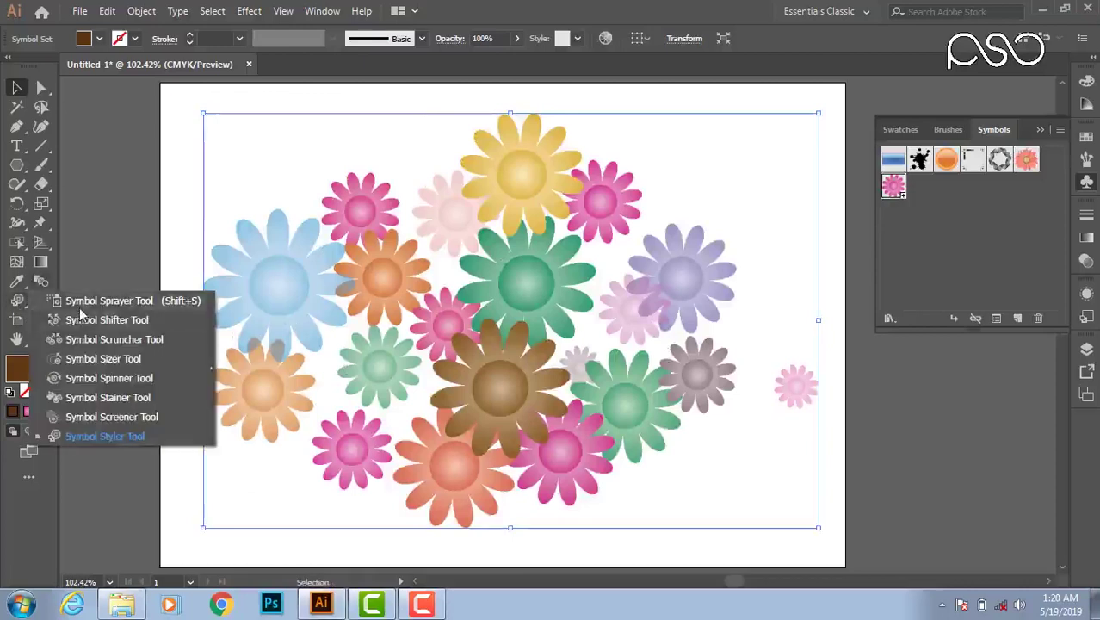
click(79, 308)
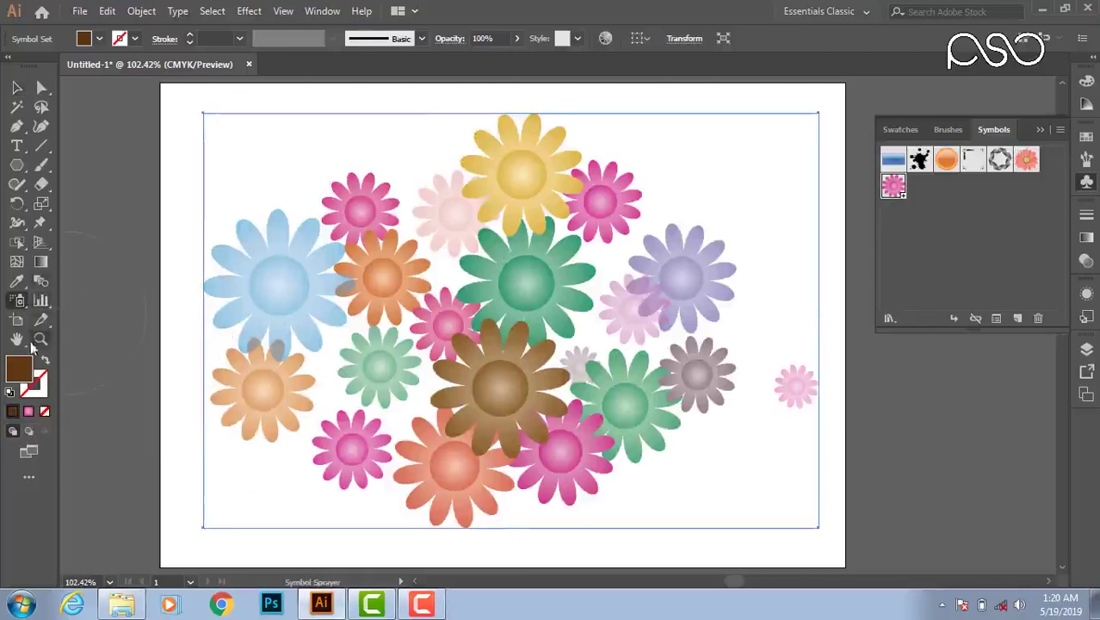
click(17, 341)
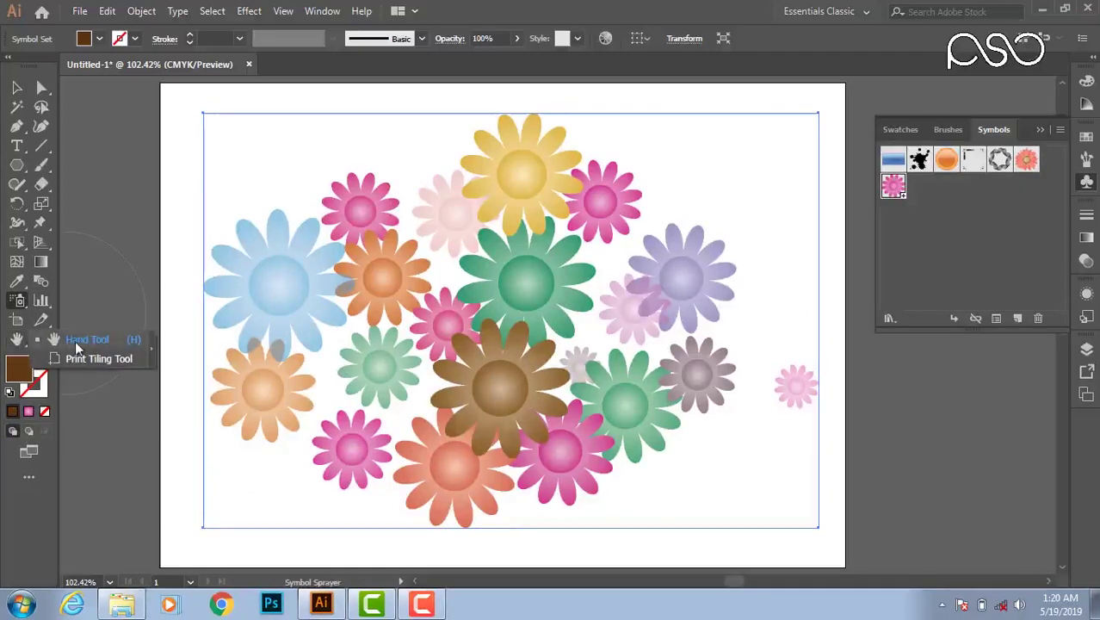
click(76, 345)
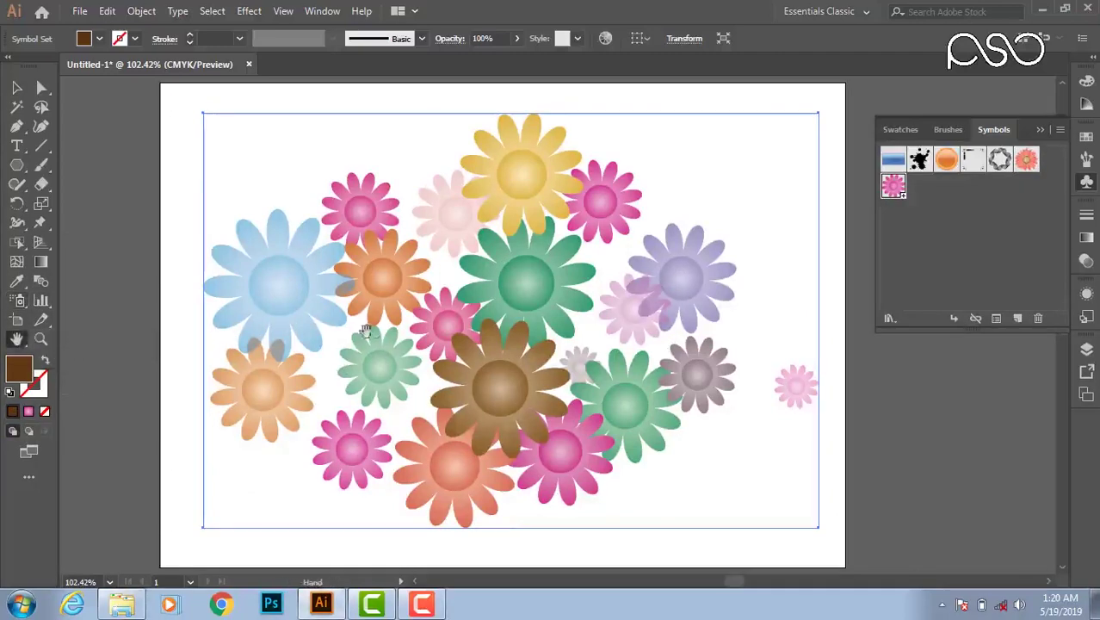
ctrl+click(316, 267)
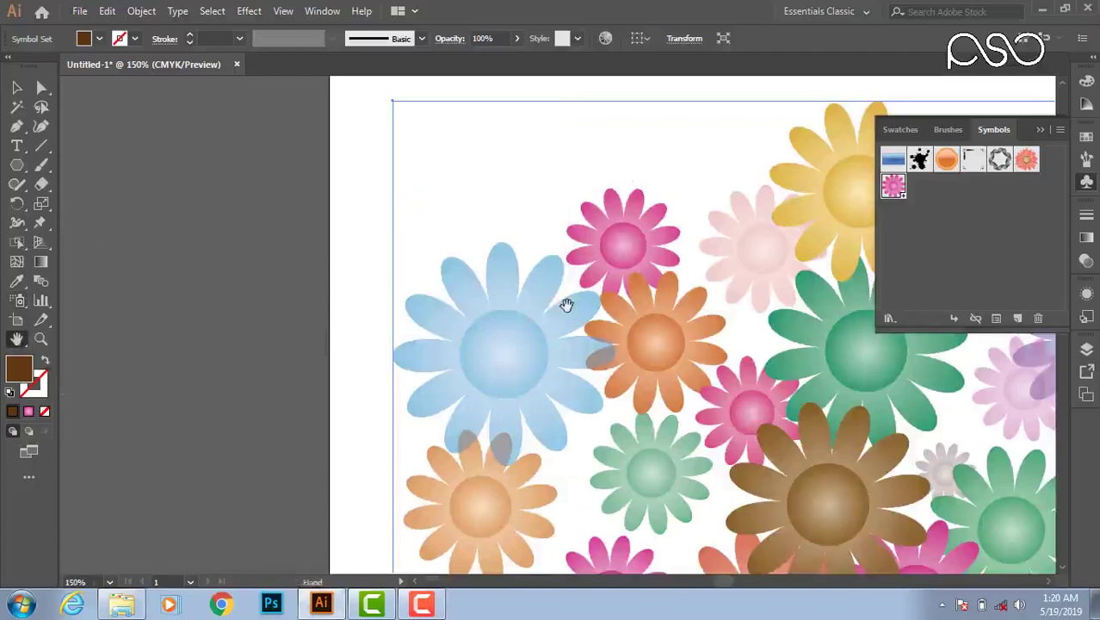
drag(566, 306, 394, 298)
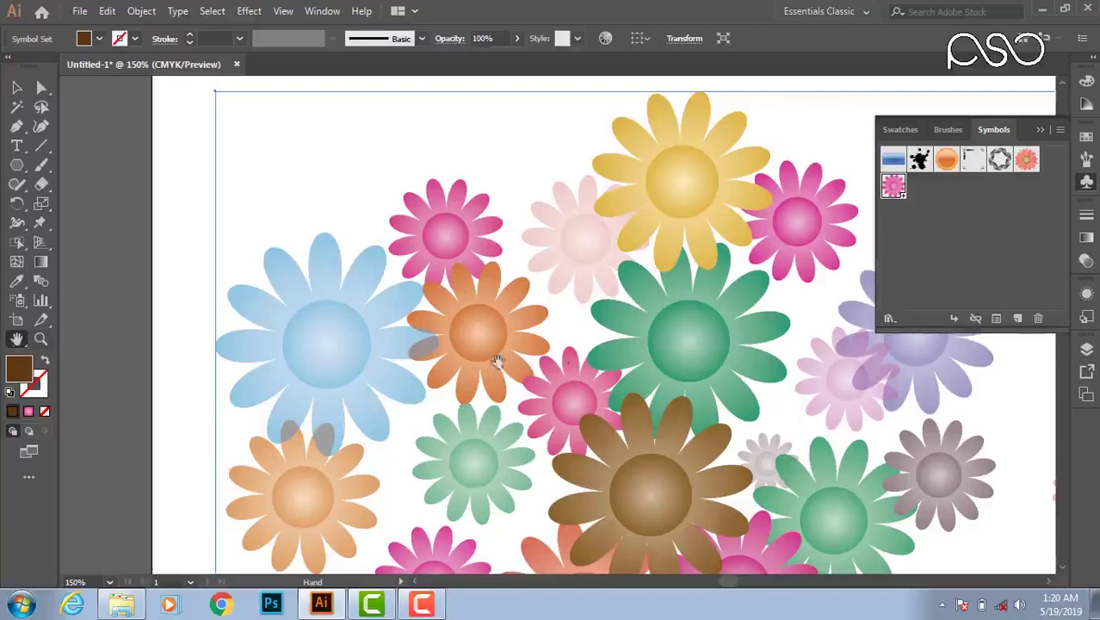
drag(671, 359, 573, 348)
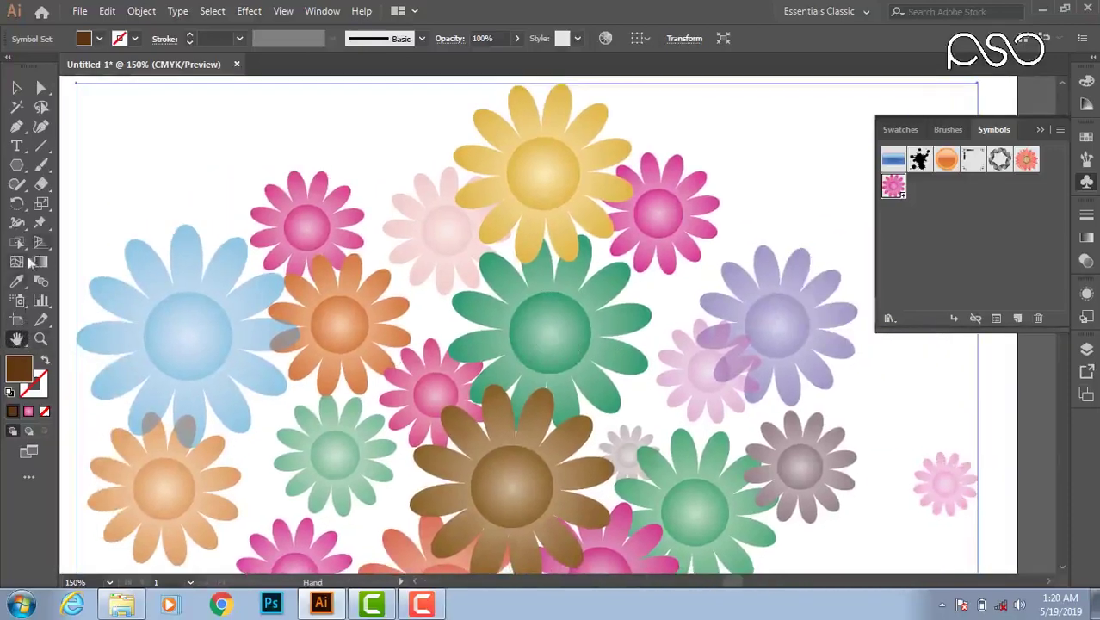
click(17, 87)
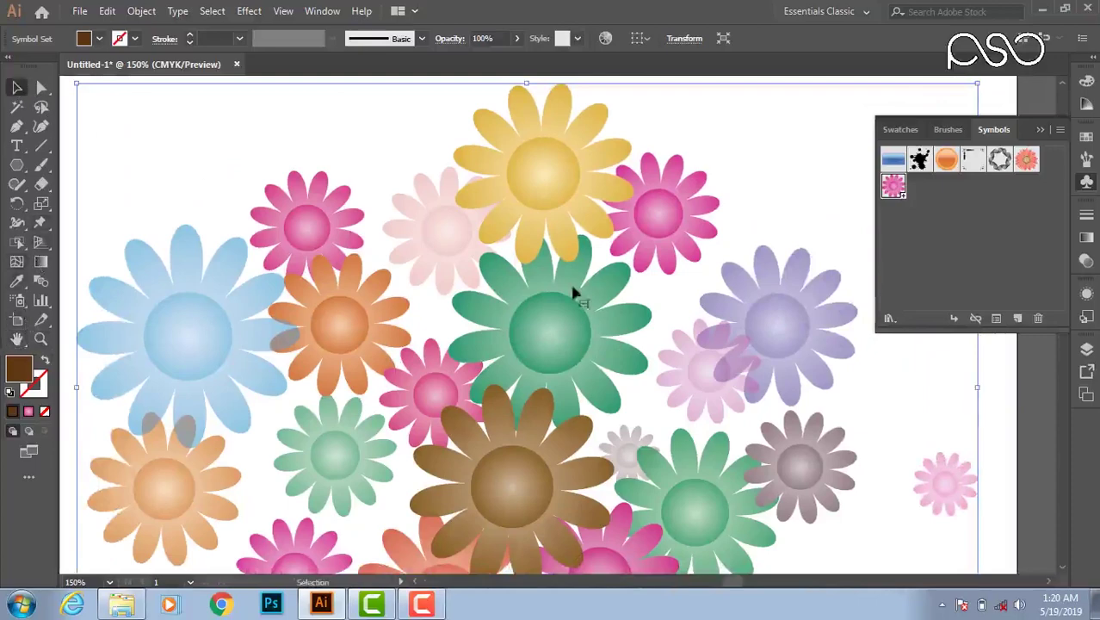
click(15, 342)
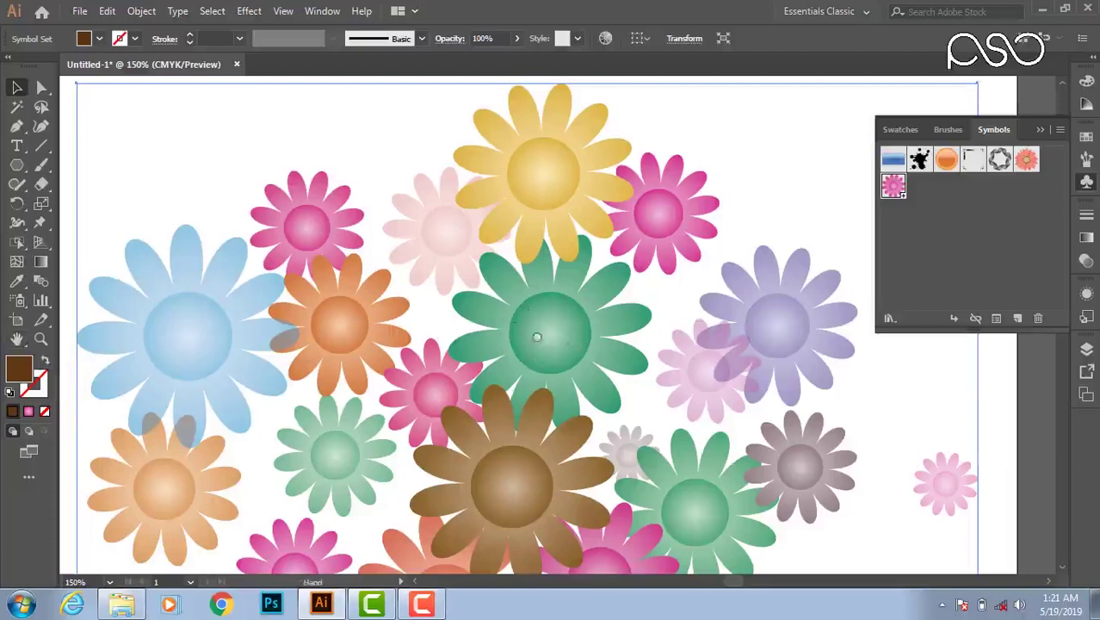
drag(536, 331, 531, 227)
drag(658, 289, 507, 253)
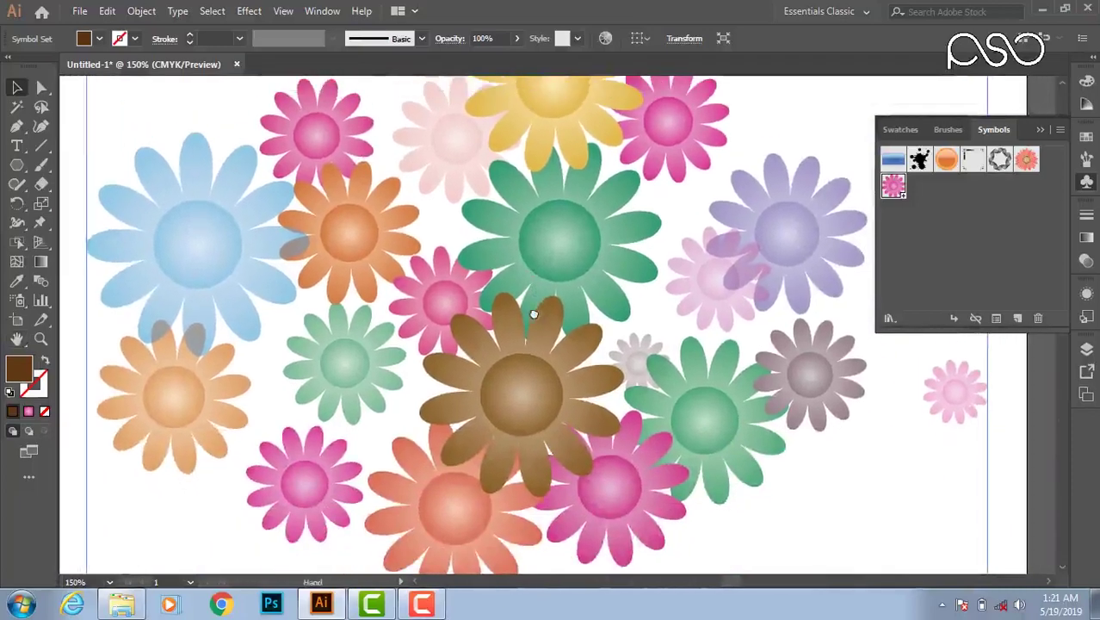
Sample colours with the Eyedropper from the large blue flower's centre and from the upper-left pink flower
click(19, 284)
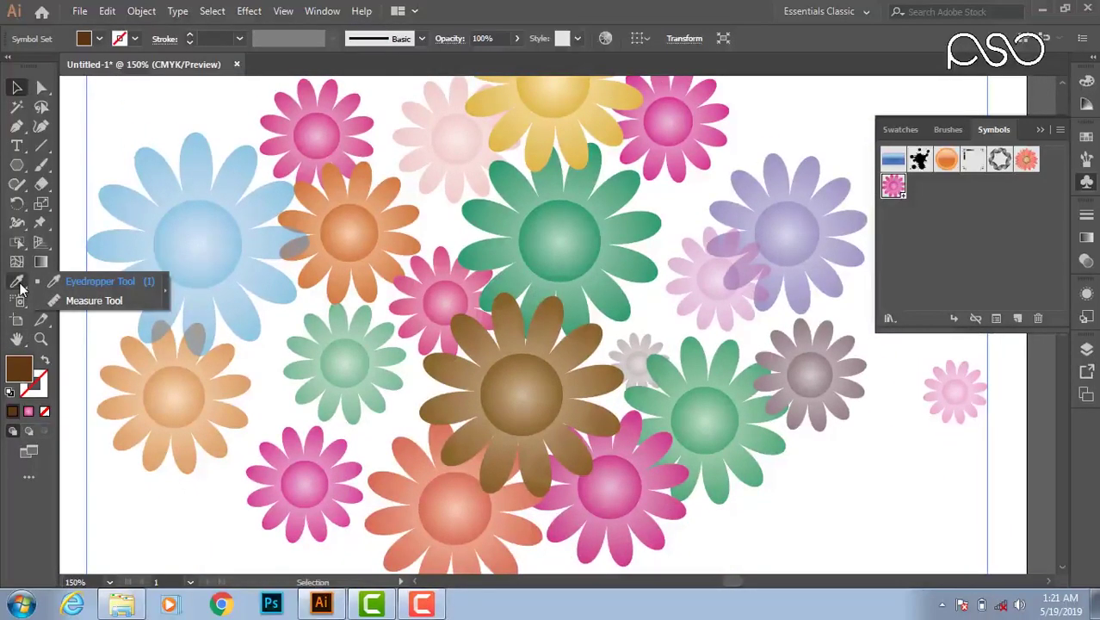
click(101, 282)
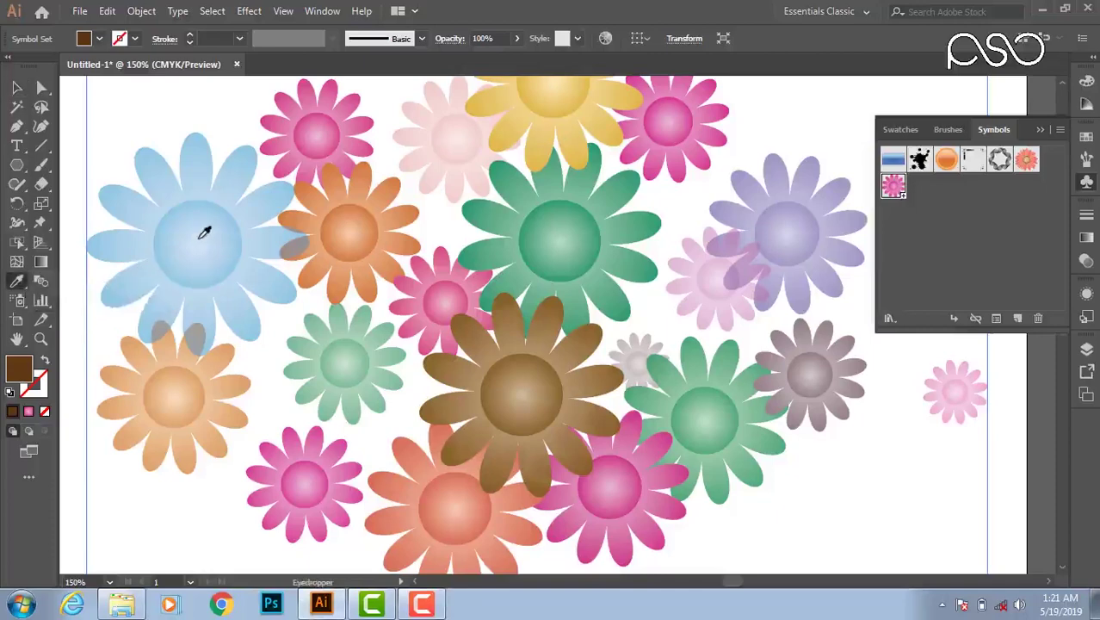
click(195, 235)
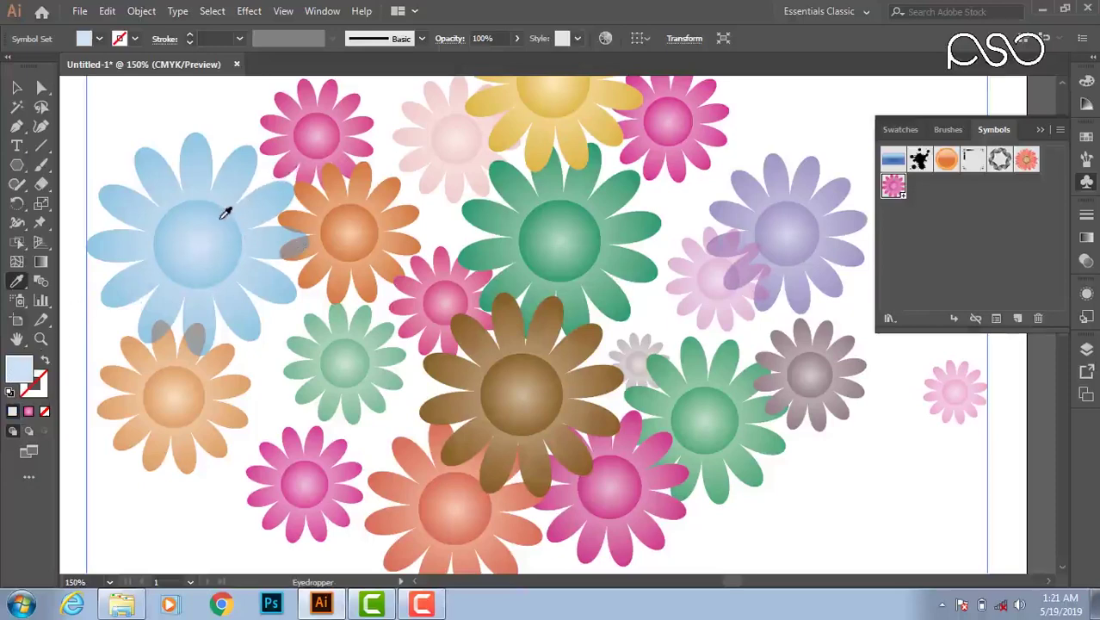
click(233, 211)
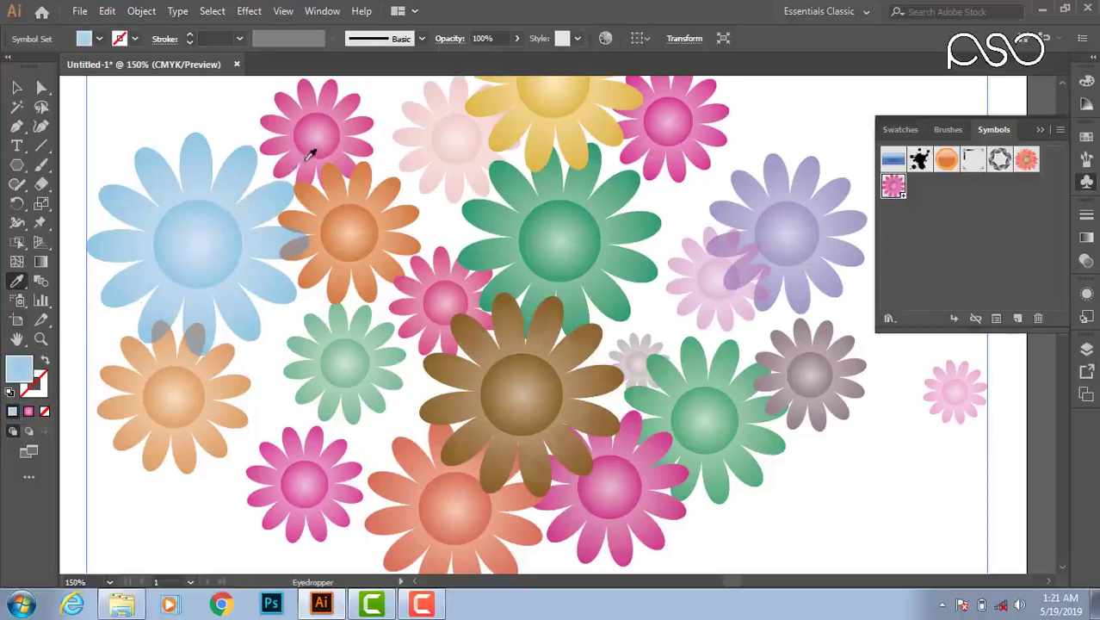
click(314, 144)
click(357, 131)
click(359, 123)
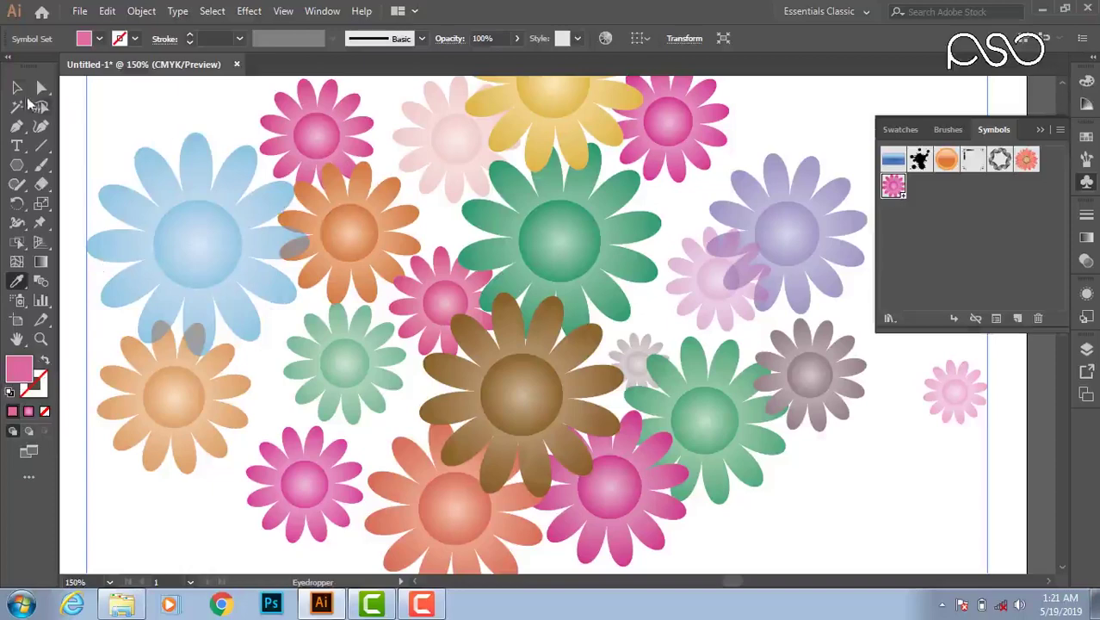
Draw a circle overlapping the artboard's upper-right corner with the Ellipse tool
click(17, 90)
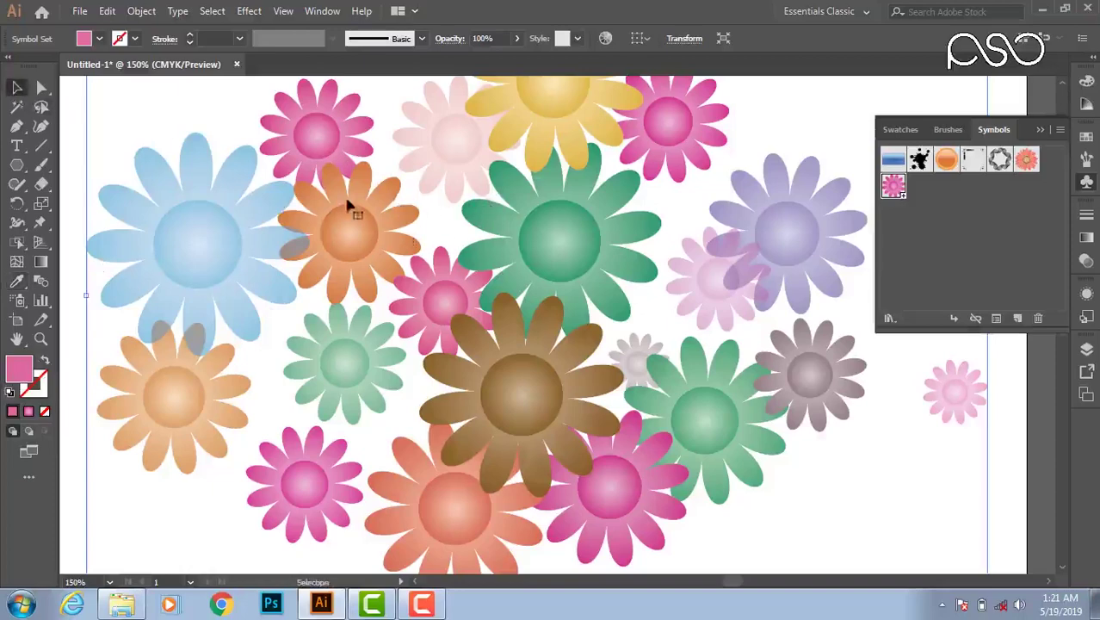
drag(351, 209, 626, 209)
drag(671, 268, 377, 172)
drag(716, 247, 341, 459)
drag(502, 218, 444, 314)
drag(17, 164, 83, 207)
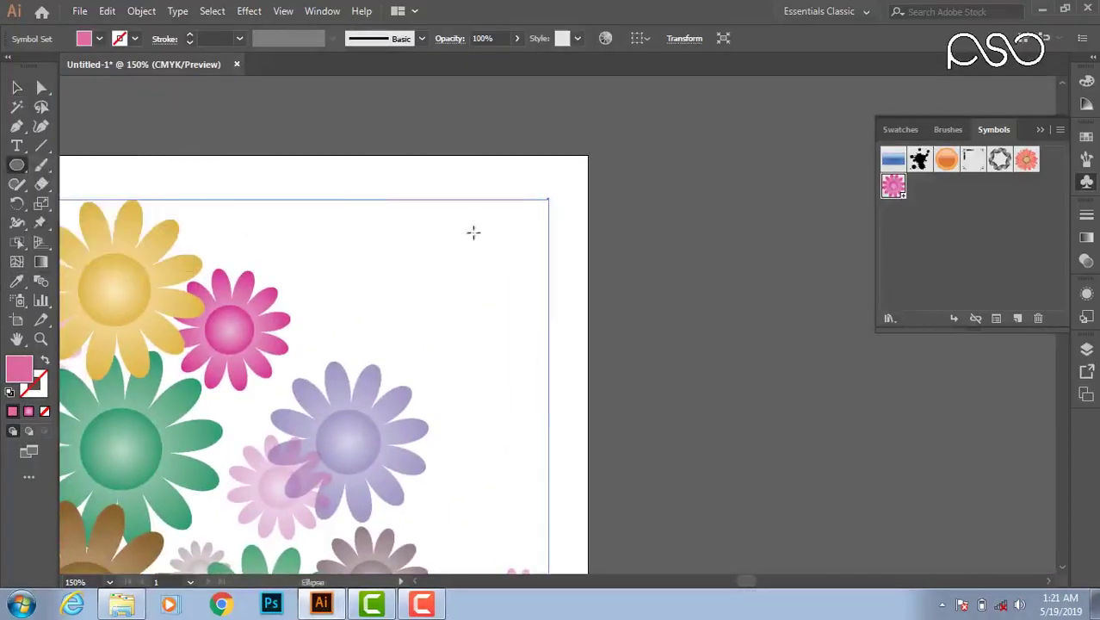
drag(455, 164, 655, 362)
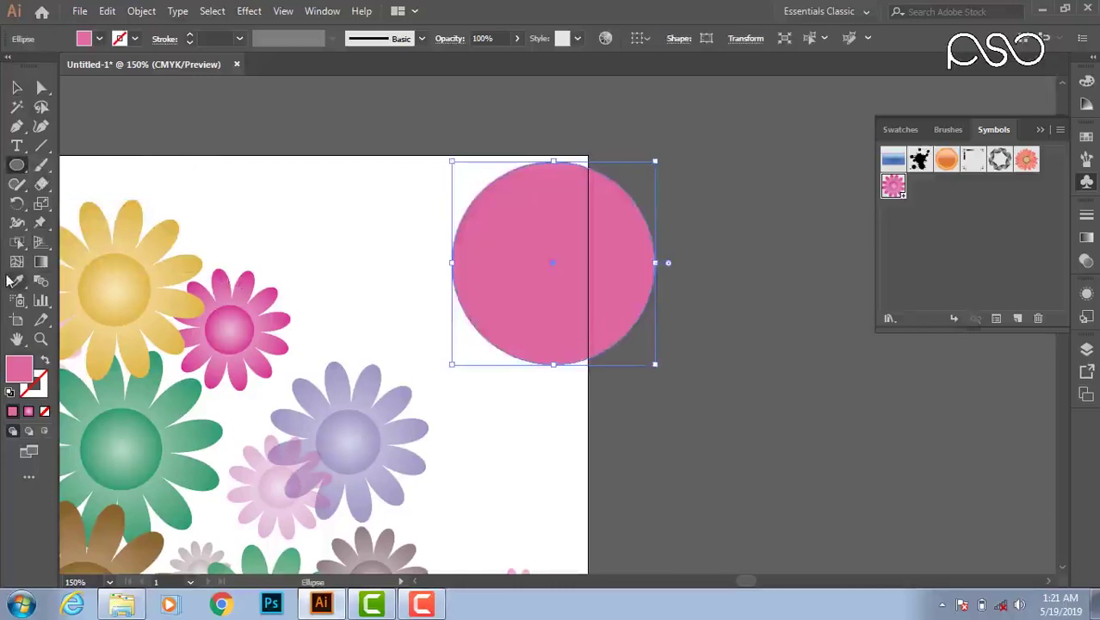
Fill the circle with yellow sampled from the topmost flower's centre and shift the circle slightly up and left
key(i)
click(120, 266)
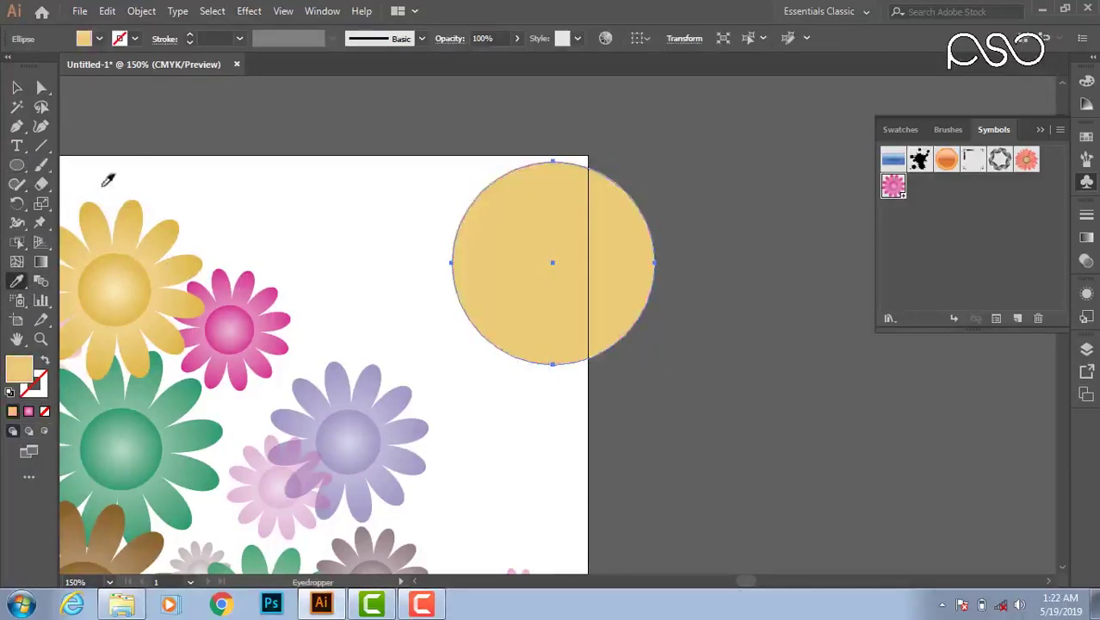
click(16, 87)
mouse_move(578, 276)
mouse_down()
mouse_move(508, 216)
mouse_move(546, 265)
mouse_up()
Apply the pink radial gradient to the circle's stroke
click(12, 411)
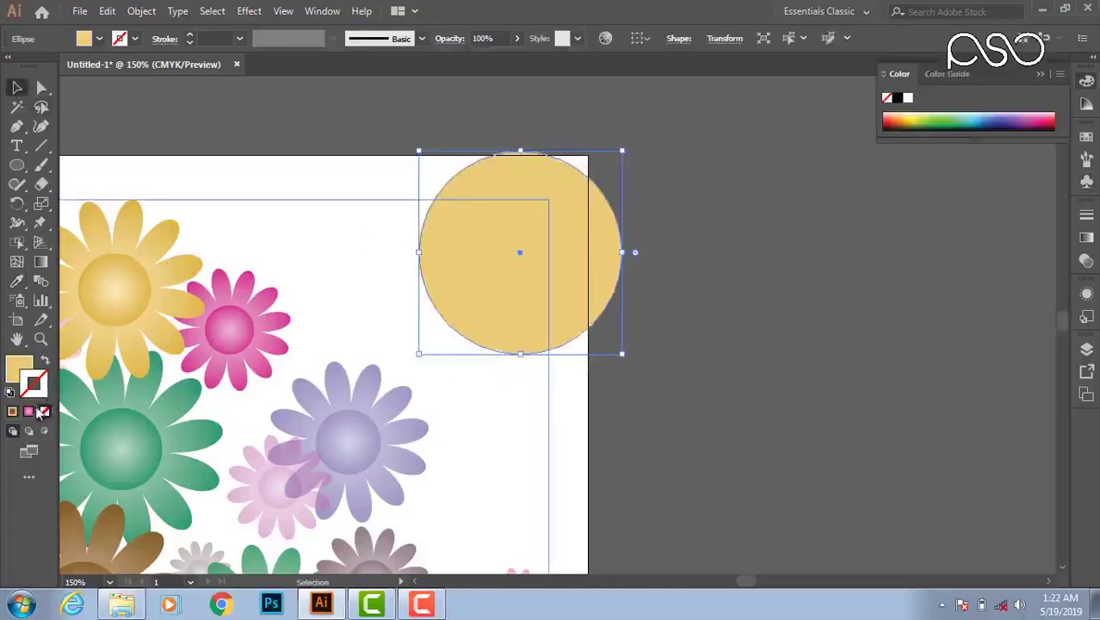
click(28, 411)
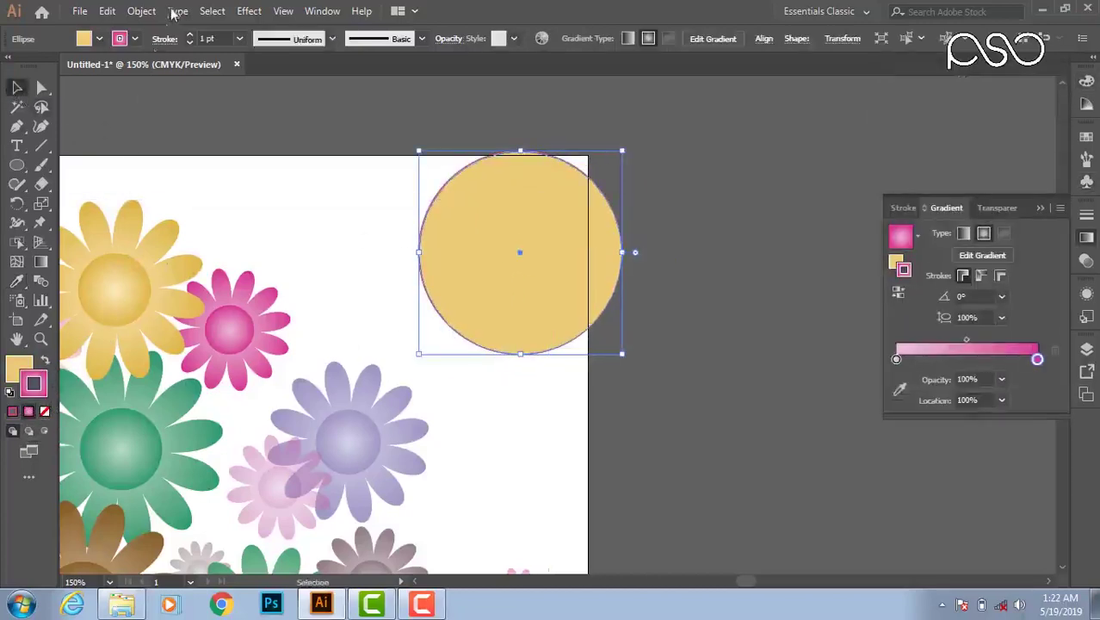
Set the yellow circle's stroke weight to 7 pt and move the circle up and left
click(190, 35)
click(190, 38)
click(190, 38)
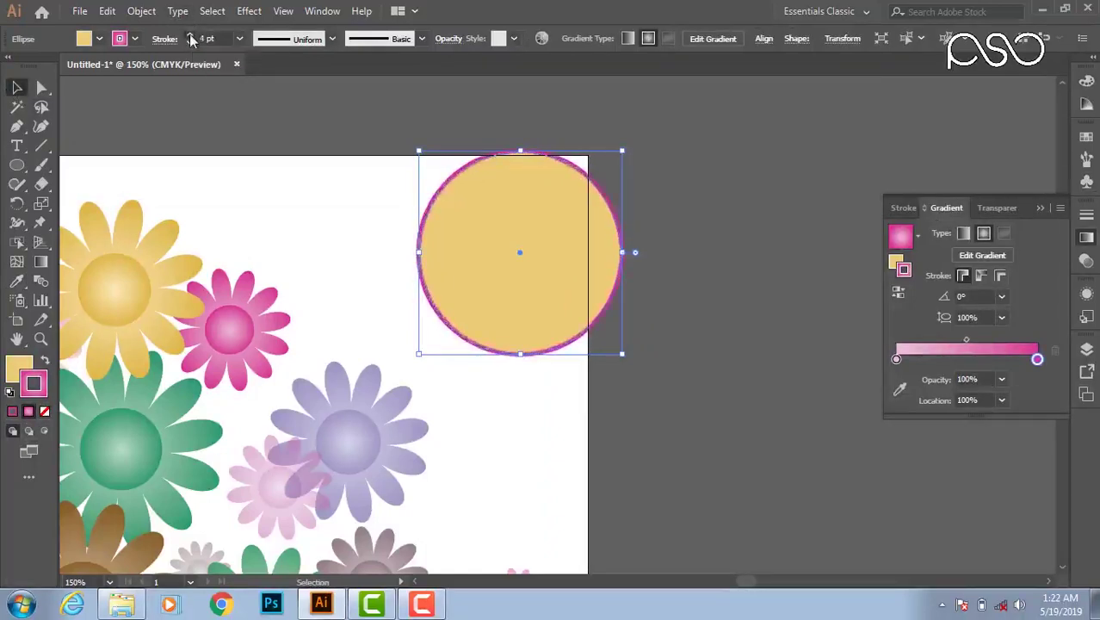
click(190, 38)
click(190, 38)
click(190, 38)
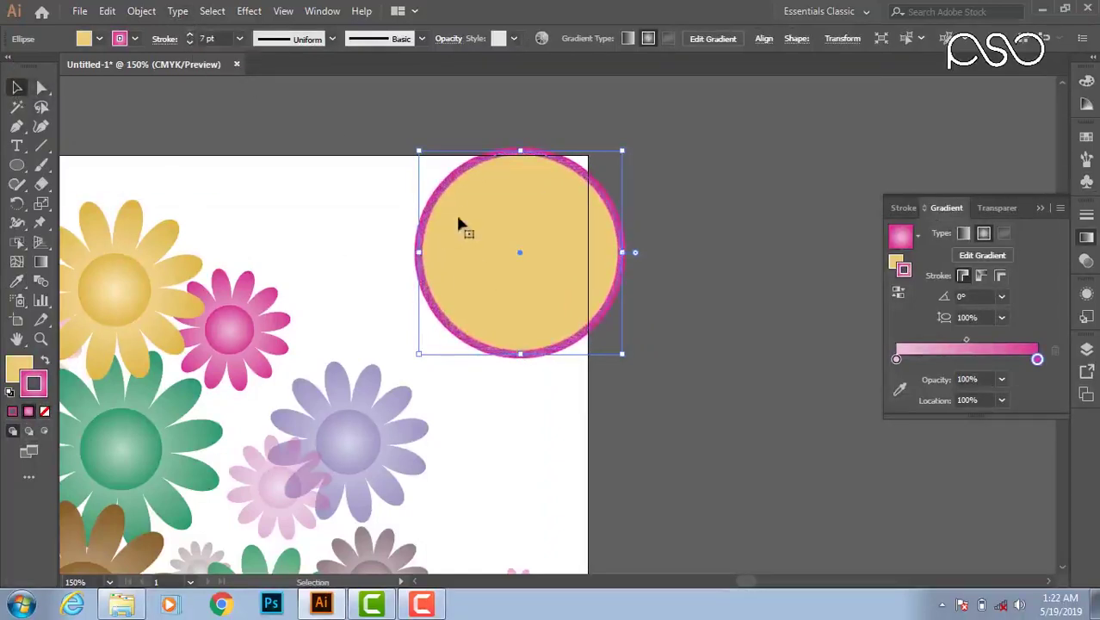
drag(459, 224, 396, 197)
Draw a smaller ellipse on the empty canvas beside the artboard and remove its stroke
click(18, 166)
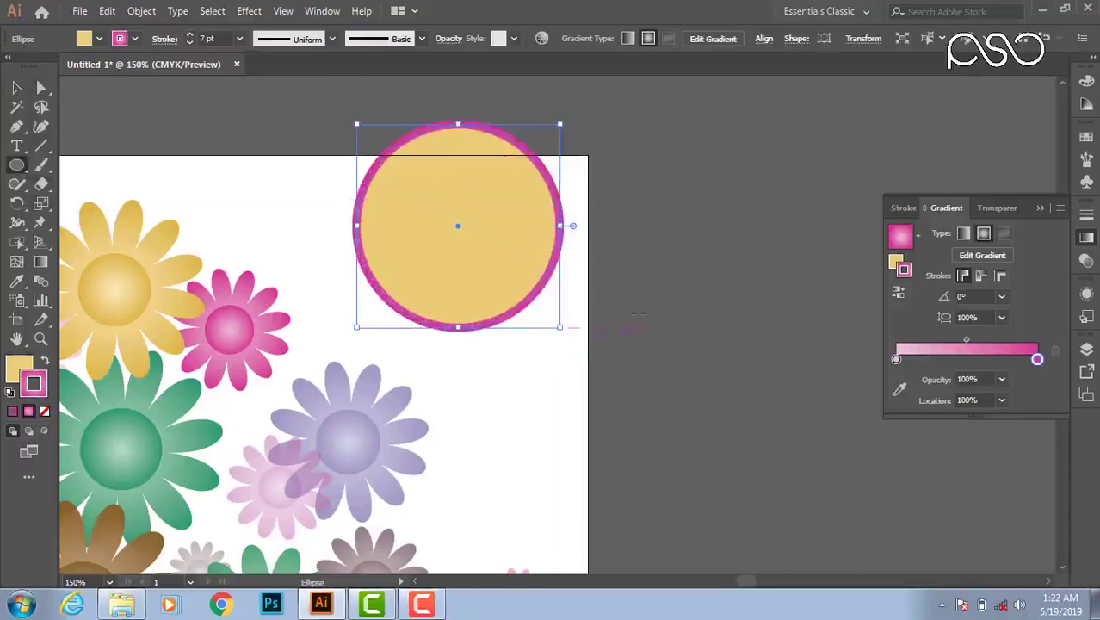
mouse_move(638, 300)
mouse_down()
mouse_move(773, 398)
mouse_move(759, 403)
mouse_up()
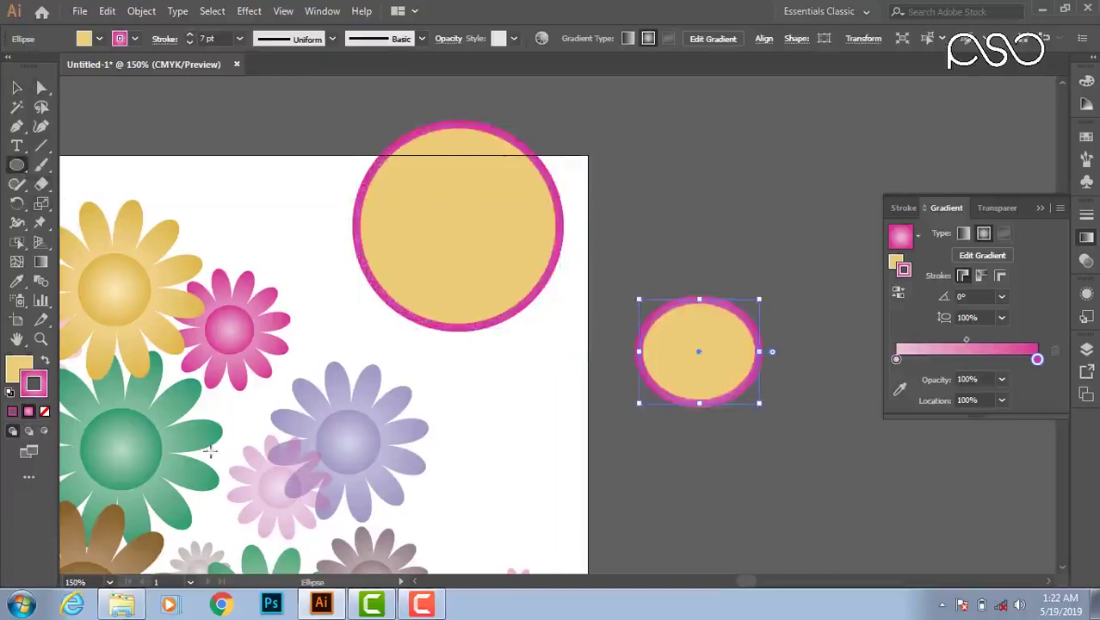
click(45, 411)
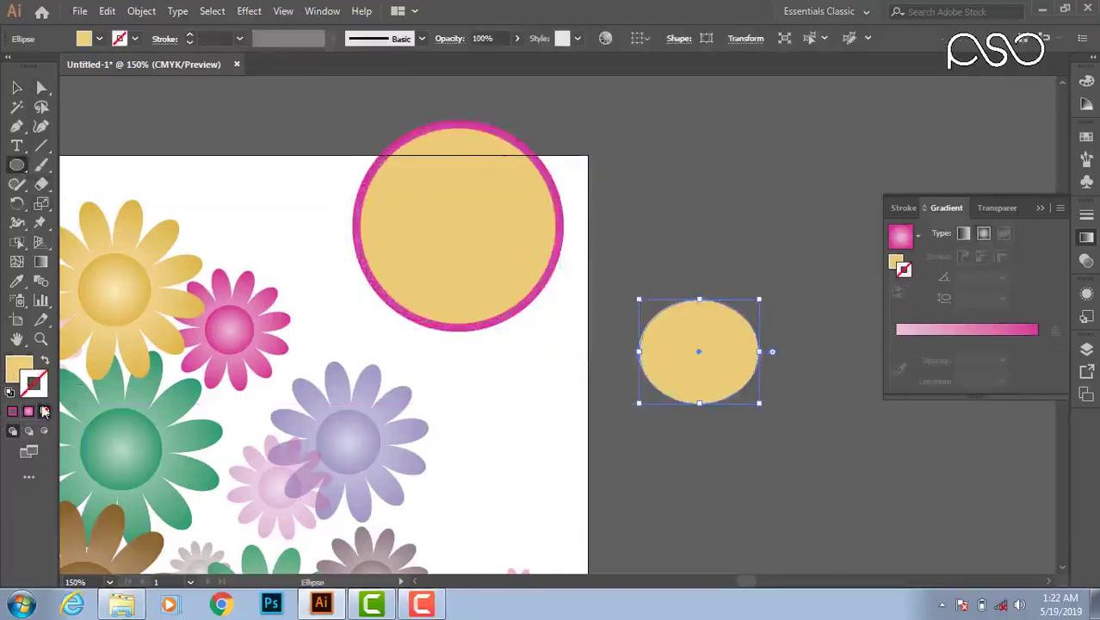
Reset the small ellipse to the default white fill and 1 pt black stroke
key(d)
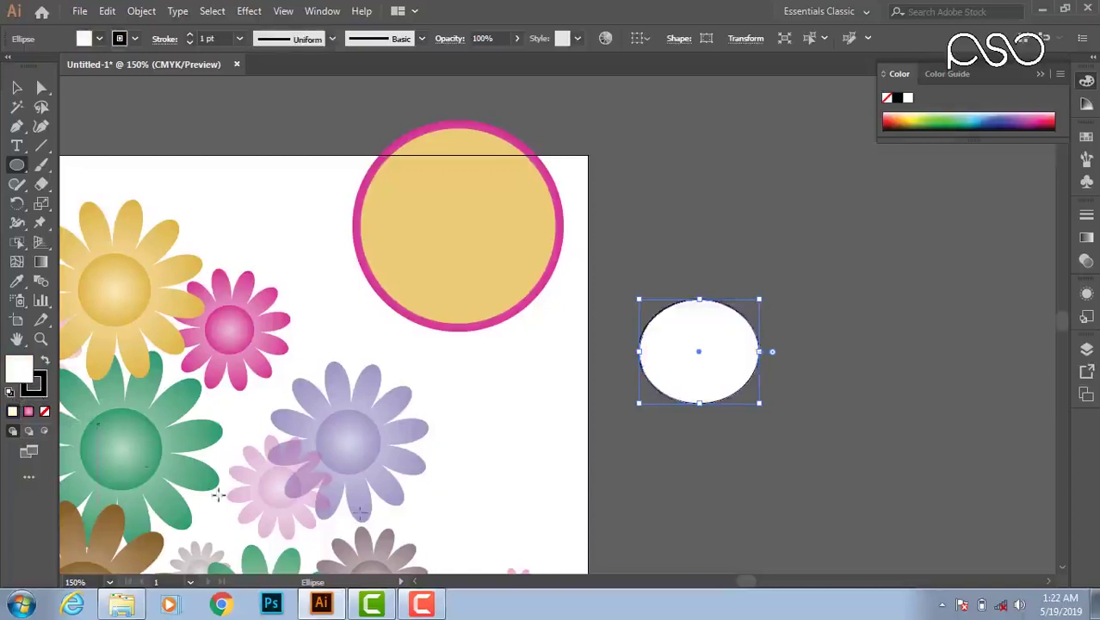
key(v)
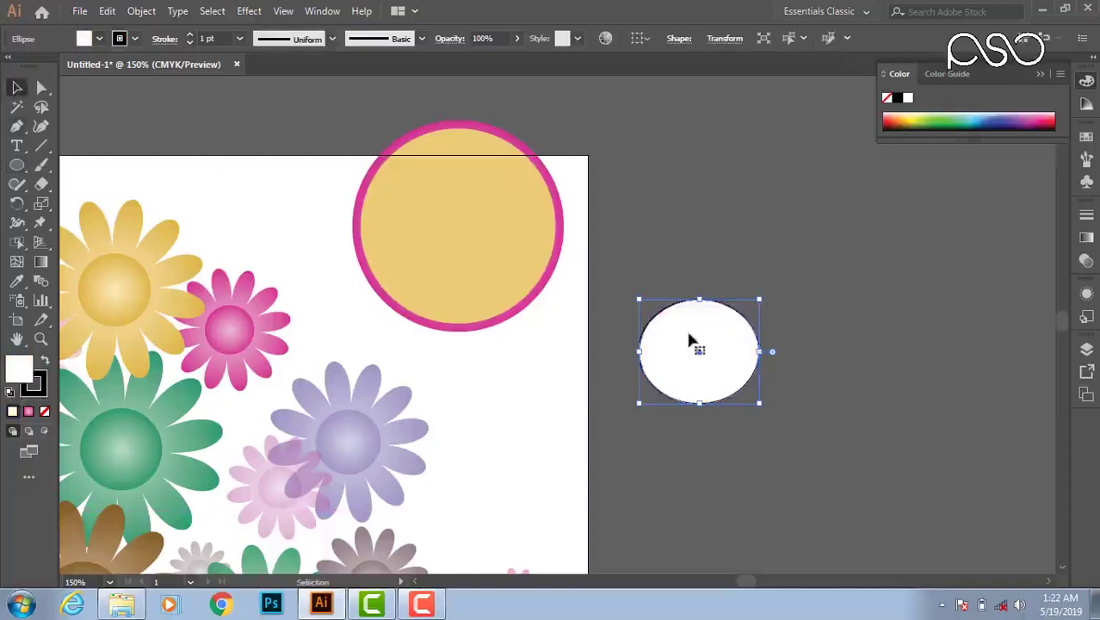
Copy the large circle's fill and stroke onto the small ellipse with the Eyedropper and undo the change
click(16, 281)
click(431, 220)
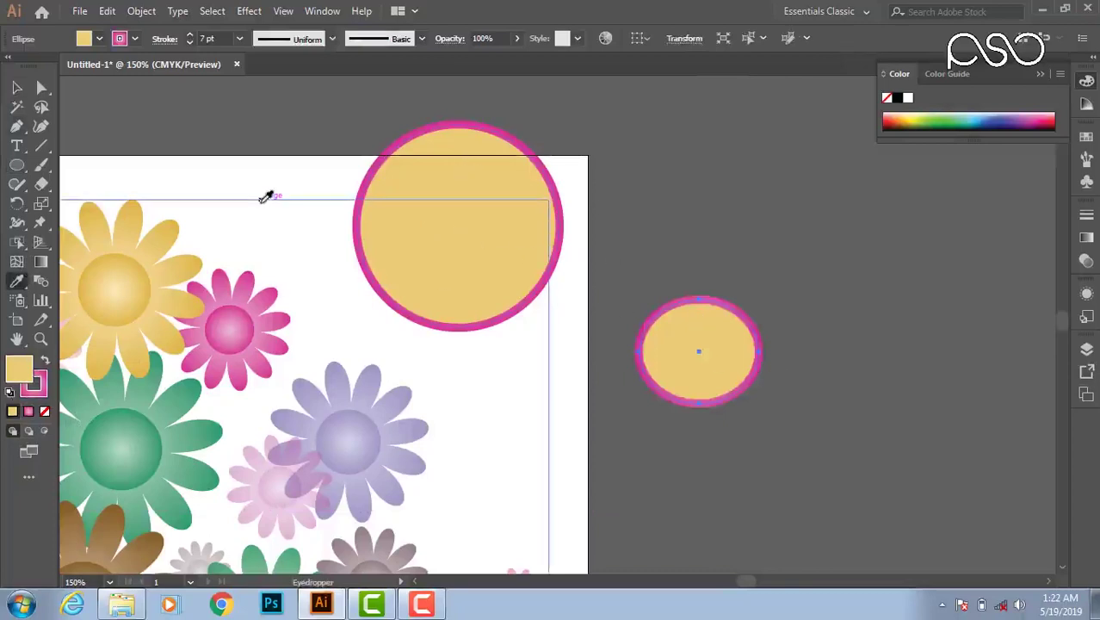
key(ctrl)
key(ctrl+z)
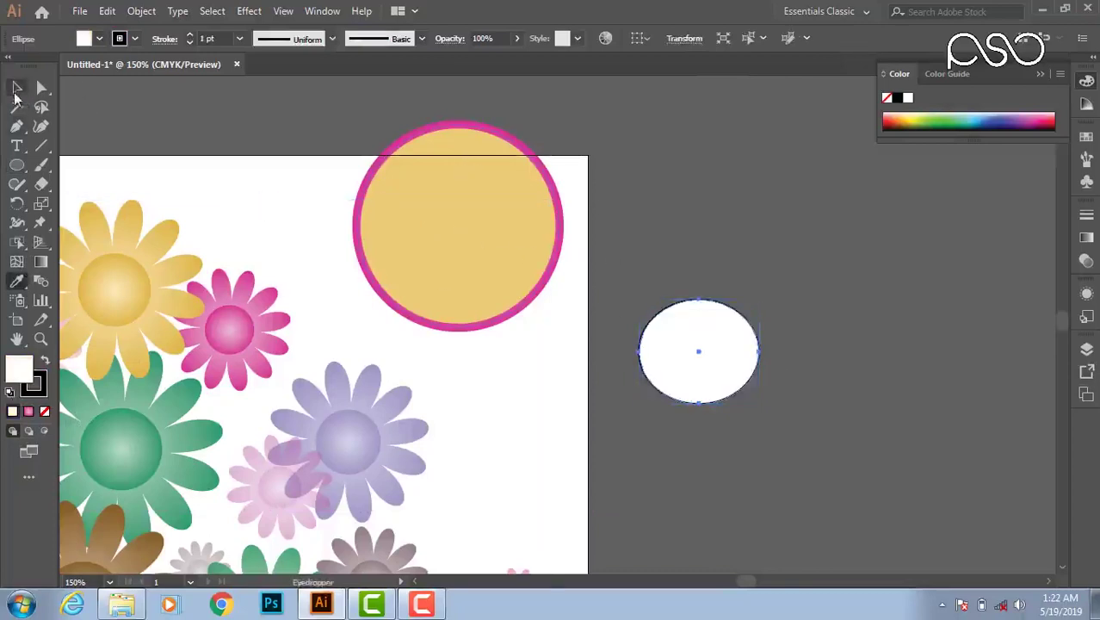
key(v)
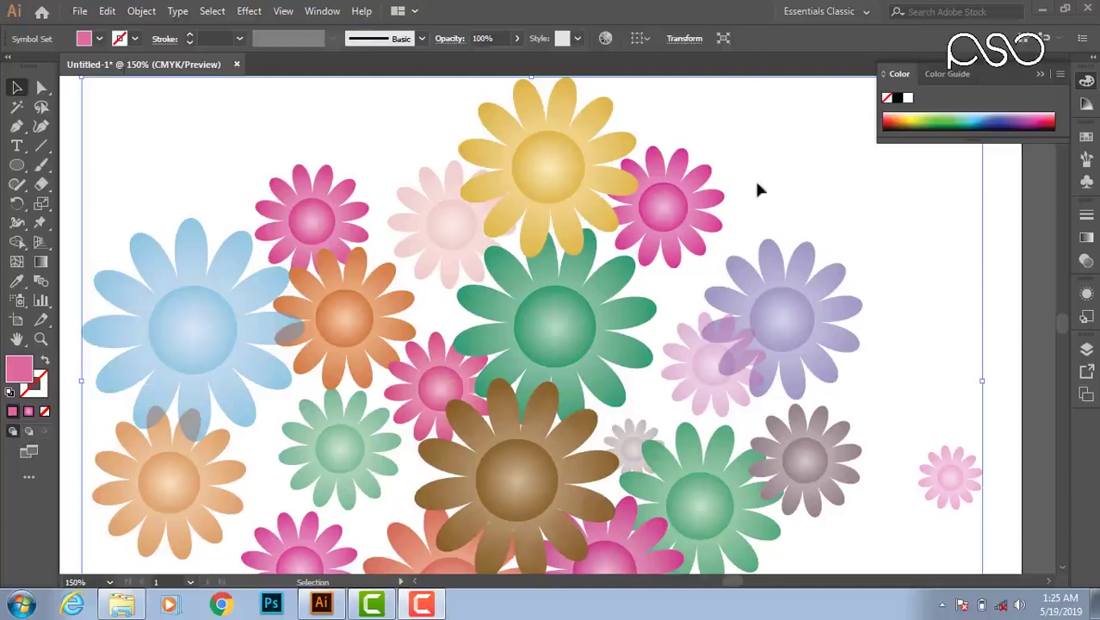
Hide the colour controls covering the upper-right part of the flower artwork
click(1039, 75)
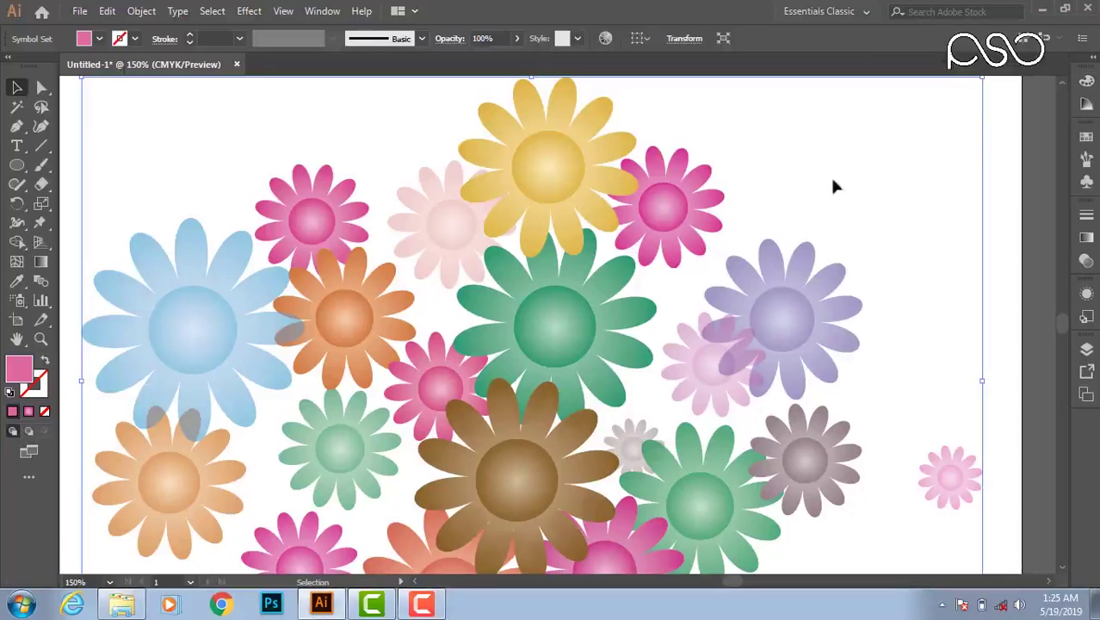
drag(826, 156, 487, 286)
scroll(778, 189, up, 1)
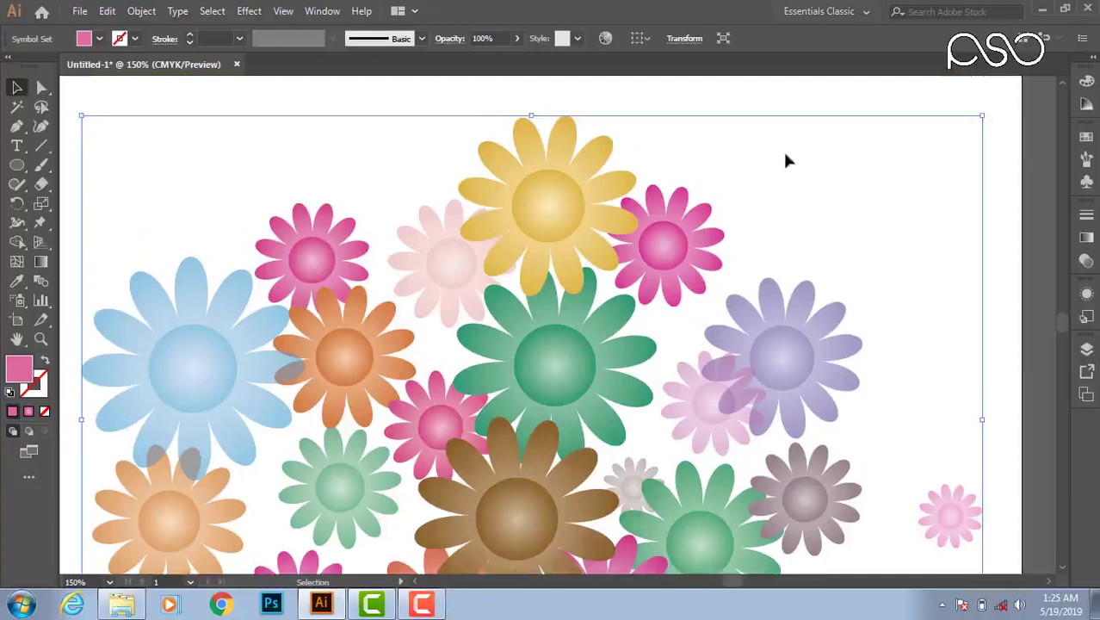